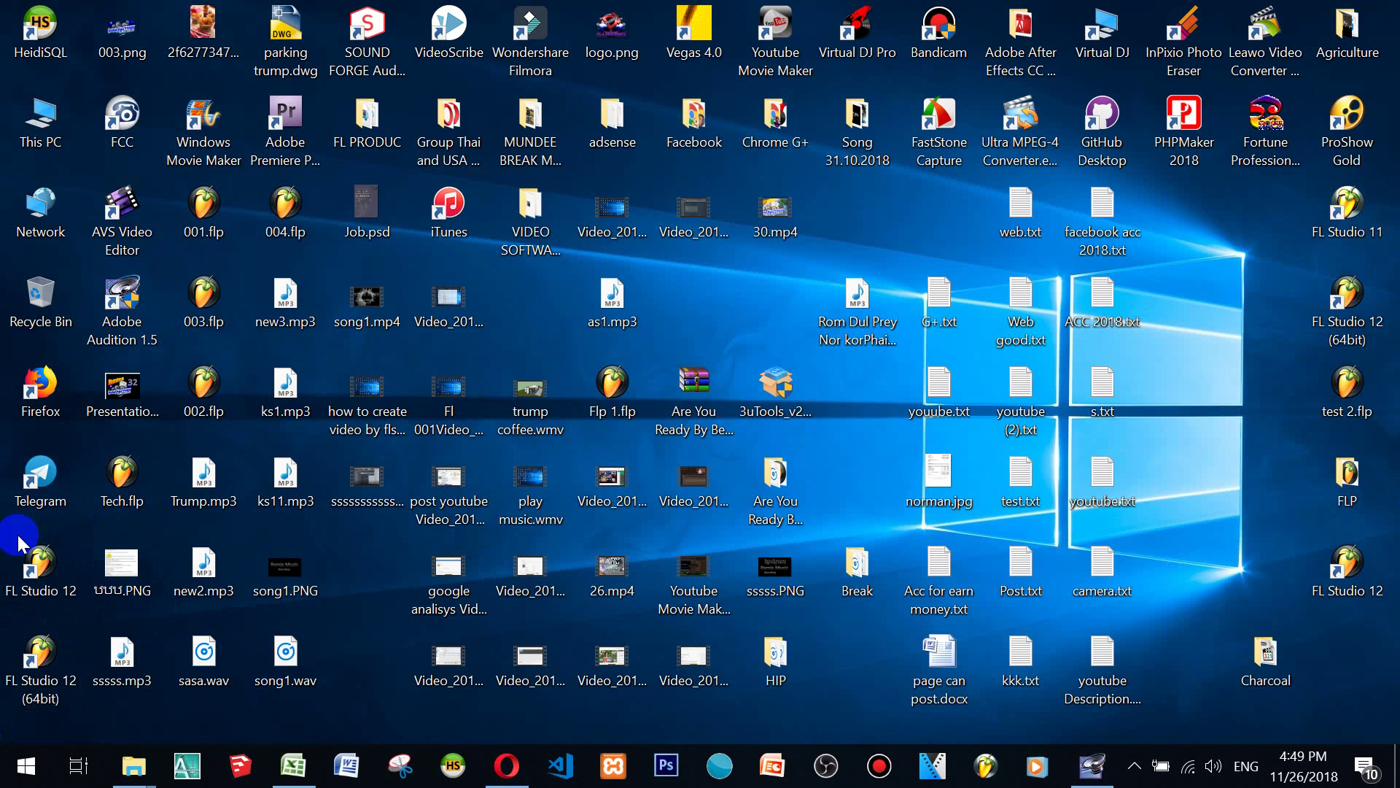
Step: Open the Presentation file from the desktop and go through its slides to the last one, titled "Remix Music Non-Stop"
{"action": "double_click", "coordinate": [124, 398]}
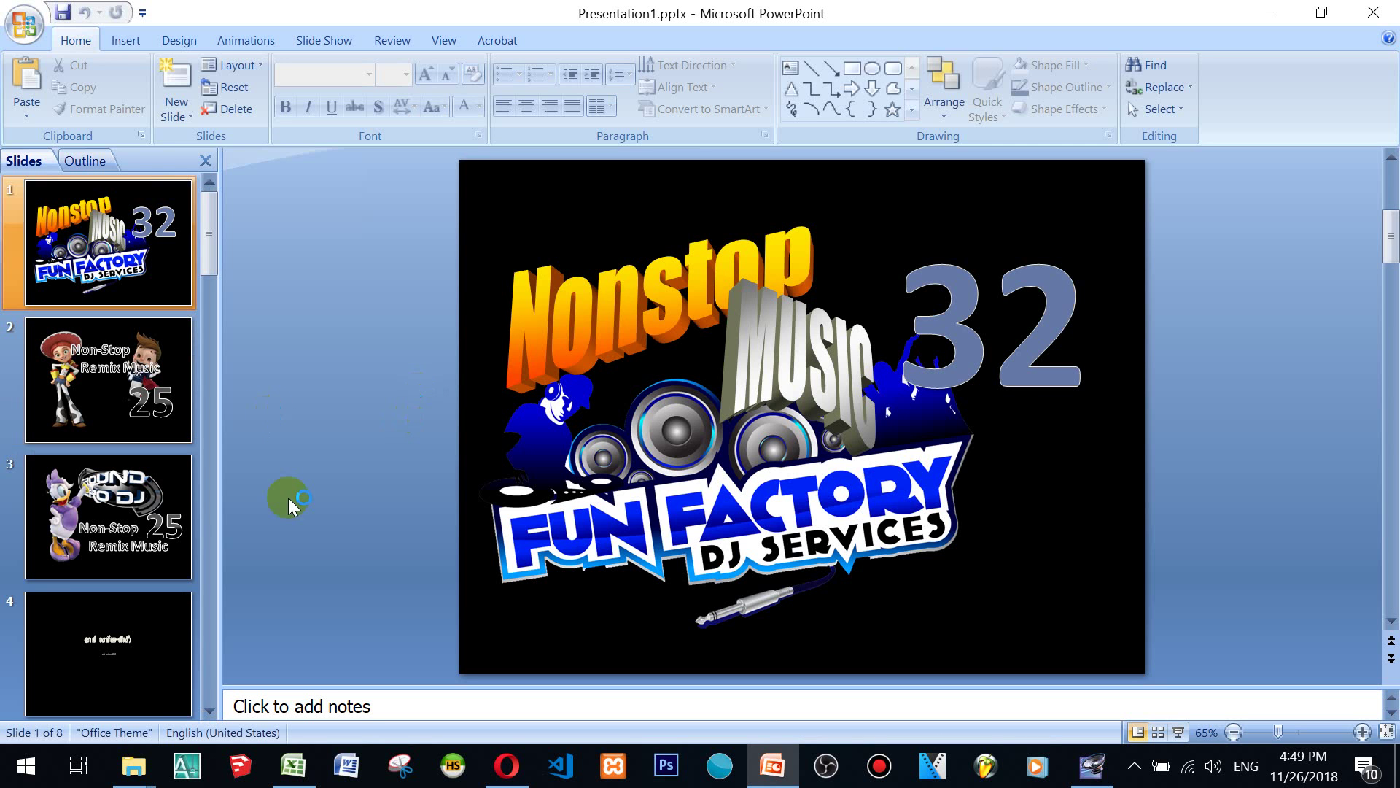
{"action": "left_click", "coordinate": [130, 385]}
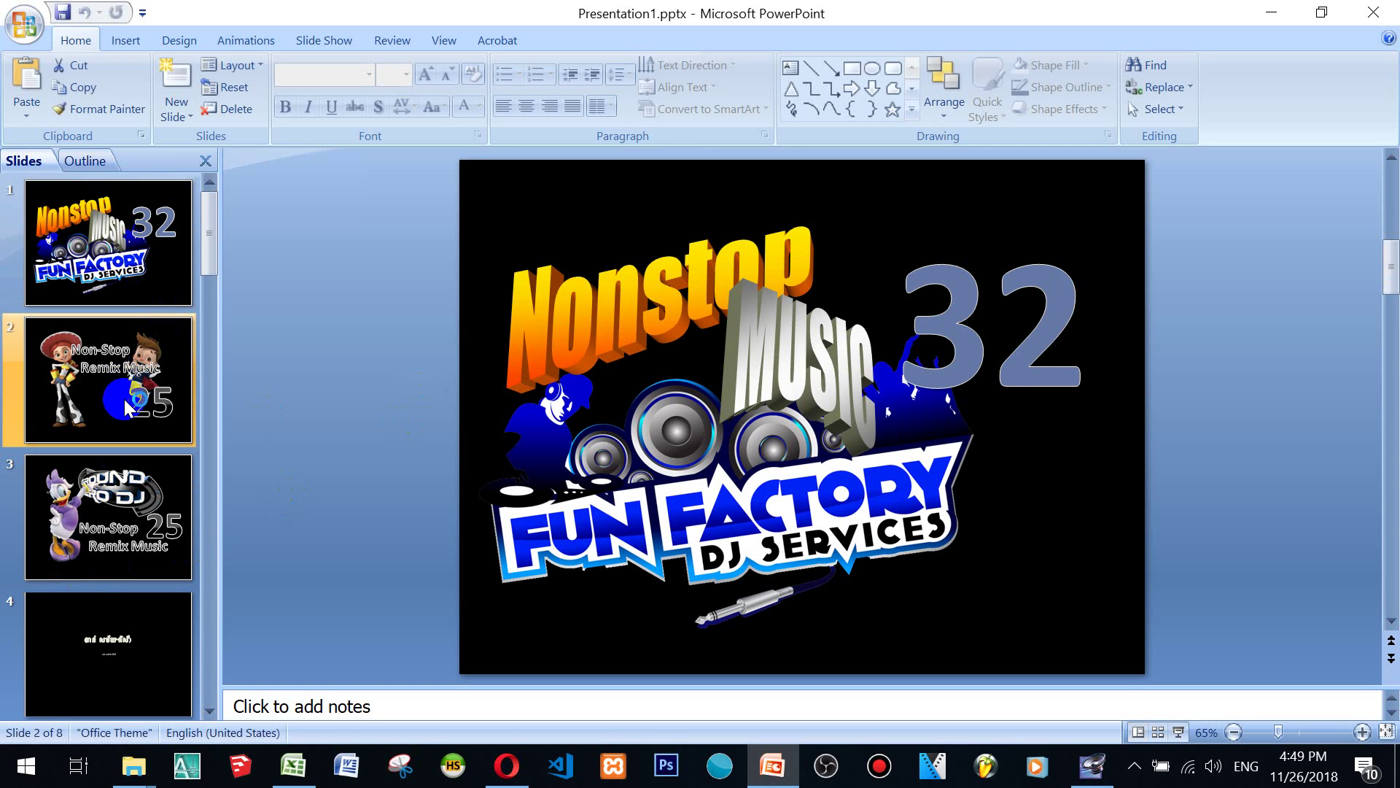
{"action": "left_click", "coordinate": [162, 552]}
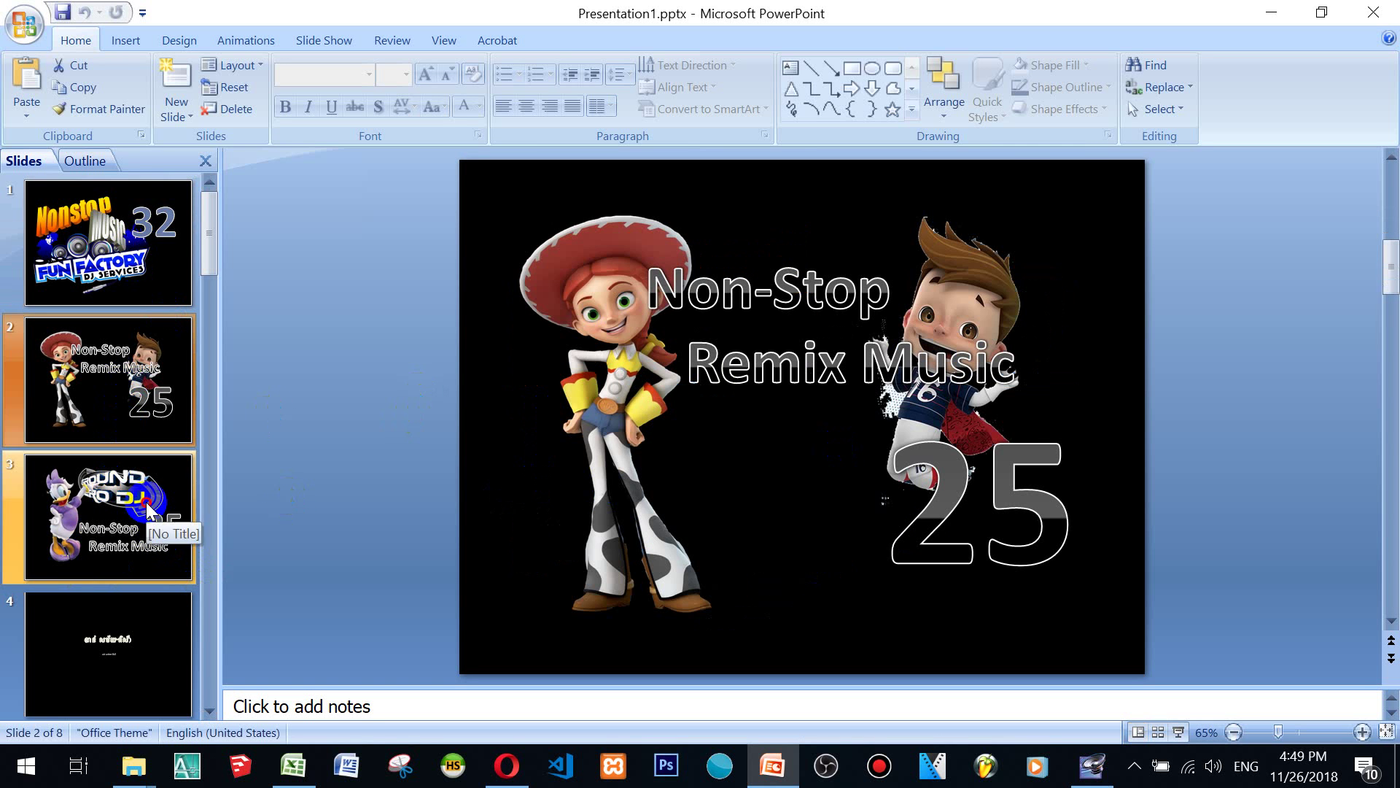
{"action": "scroll", "coordinate": [131, 516], "scroll_direction": "down", "scroll_amount": 2}
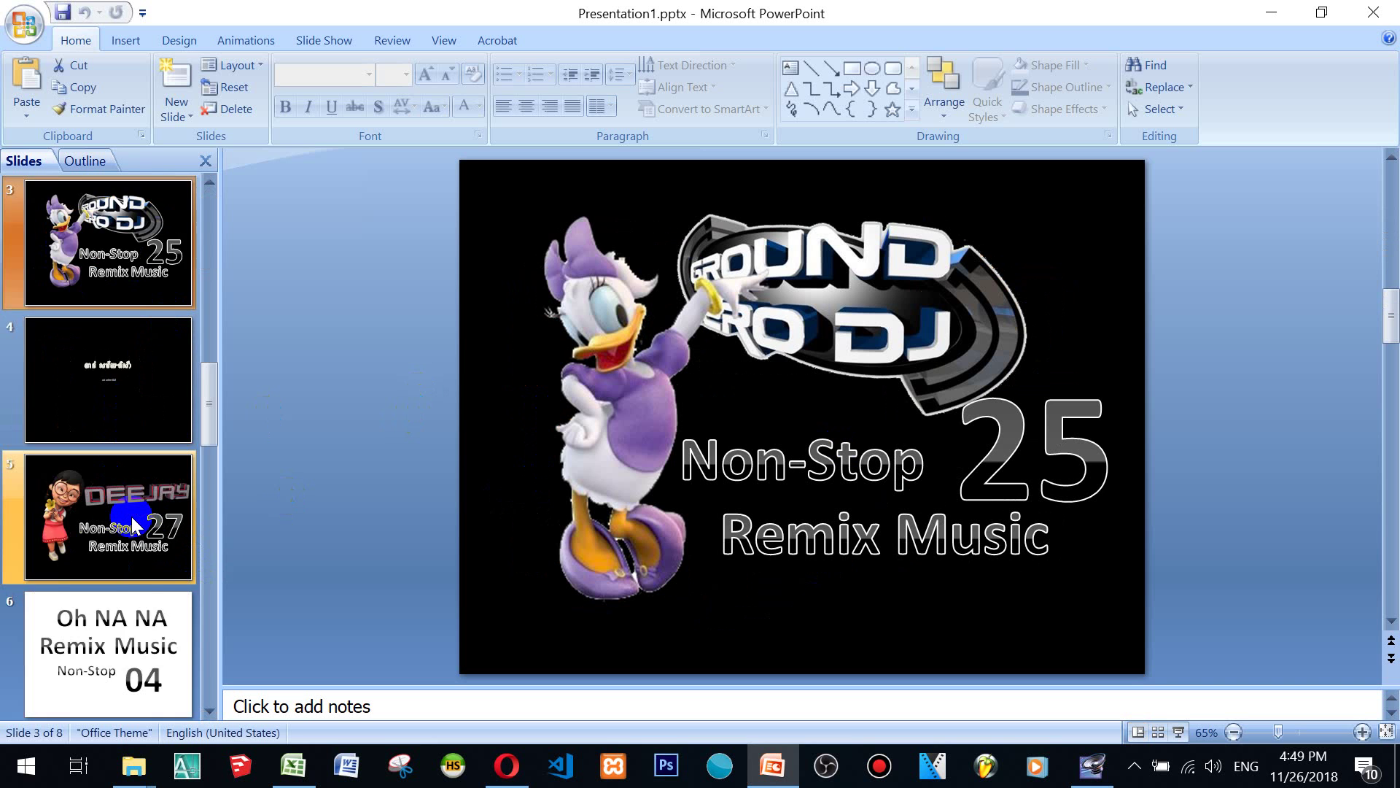
{"action": "scroll", "coordinate": [131, 517], "scroll_direction": "down", "scroll_amount": 3}
{"action": "left_click", "coordinate": [126, 527]}
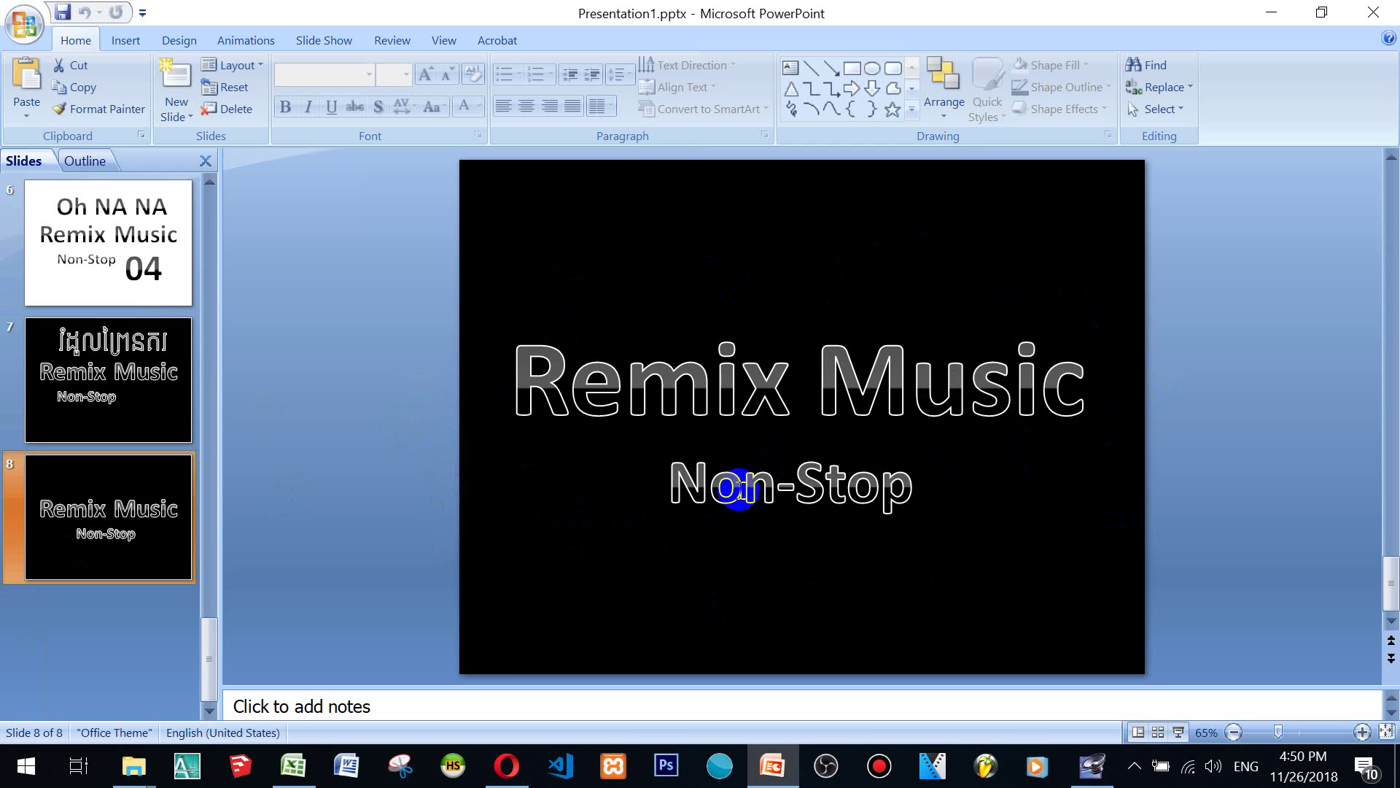
Step: Switch to Snipping Tool and capture the slide's "Remix Music Non-Stop" area as a wide rectangle spanning the slide's full width
{"action": "mouse_move", "coordinate": [506, 769]}
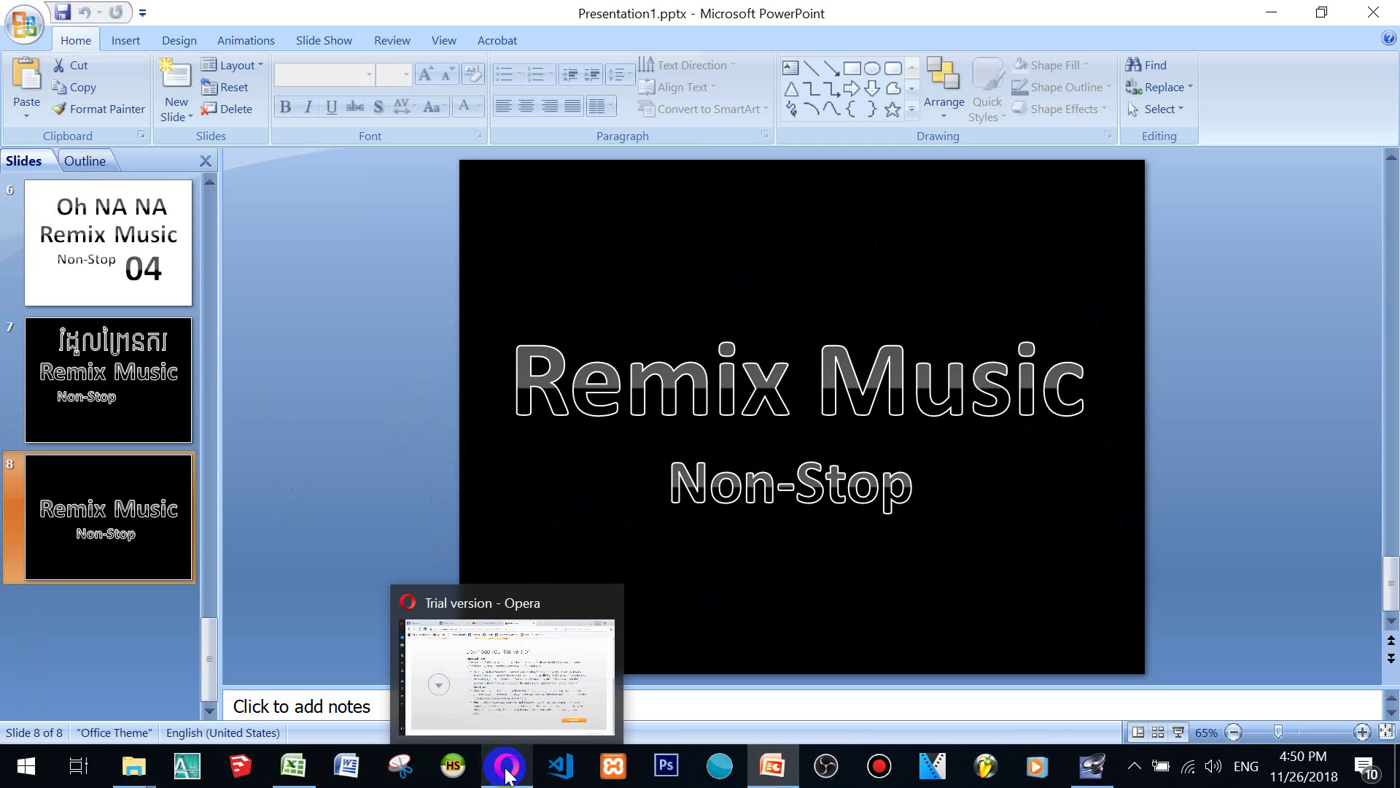
{"action": "left_click", "coordinate": [402, 770]}
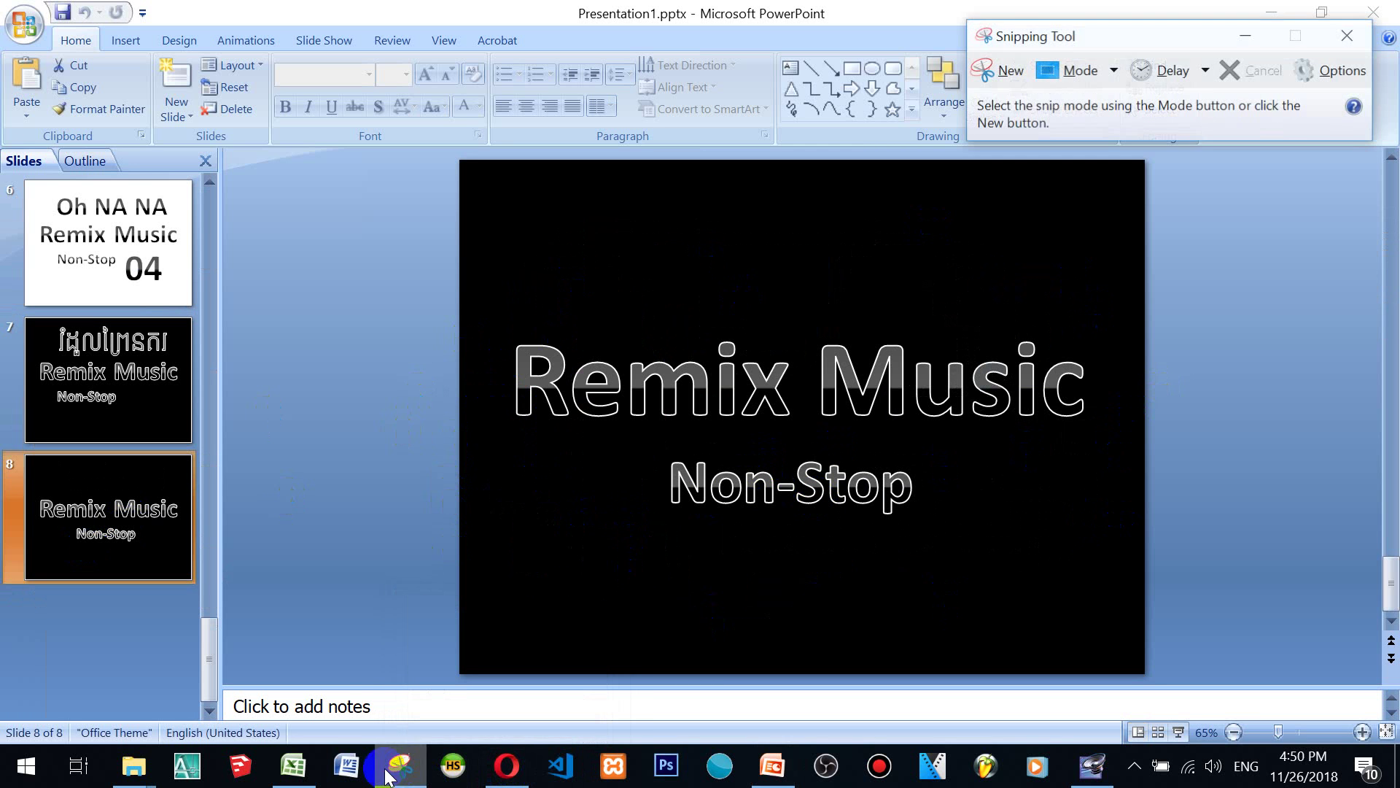
{"action": "left_click", "coordinate": [1001, 77]}
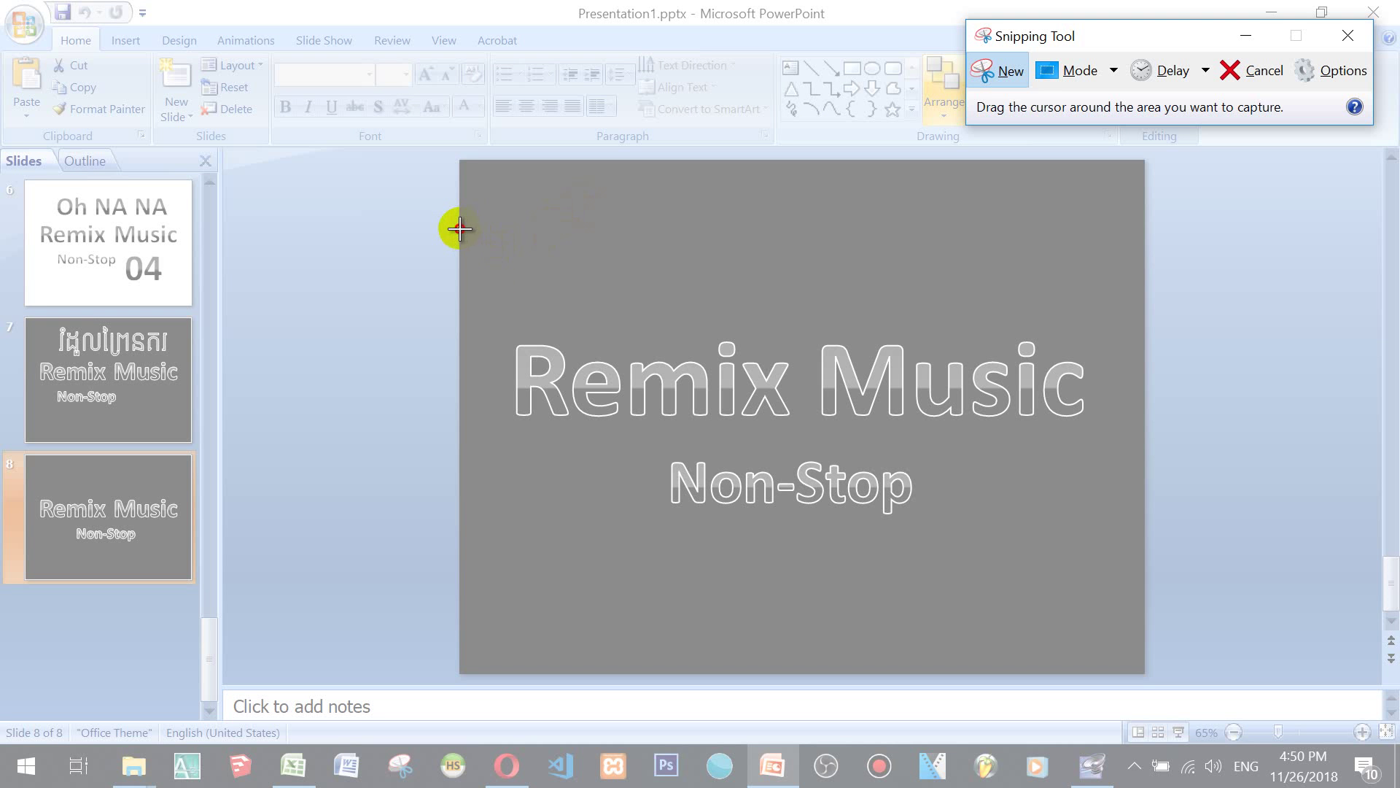
{"action": "left_click_drag", "start_coordinate": [460, 229], "coordinate": [1146, 634]}
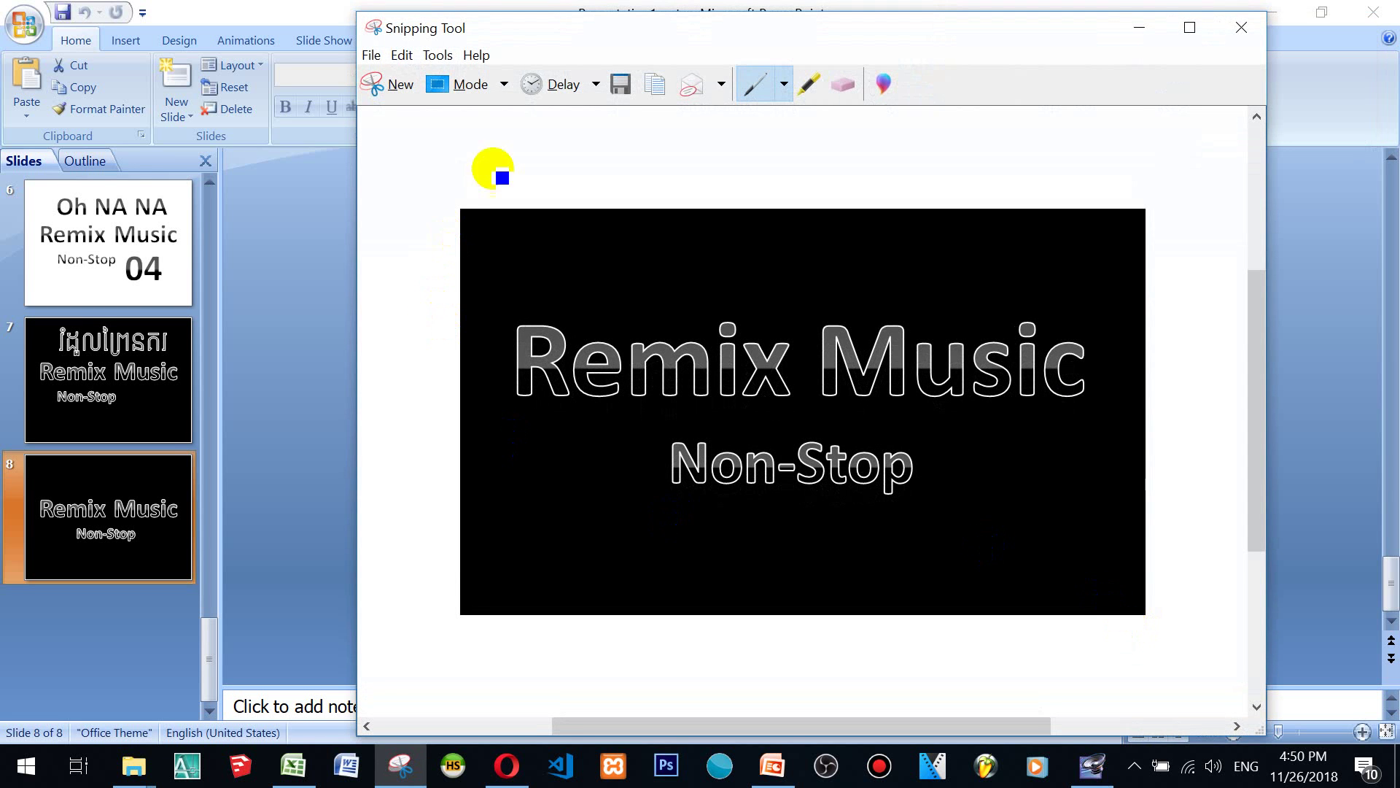
Step: Save the snip to the Desktop as song1.PNG, replacing the existing file, and close Snipping Tool and PowerPoint
{"action": "left_click", "coordinate": [620, 83]}
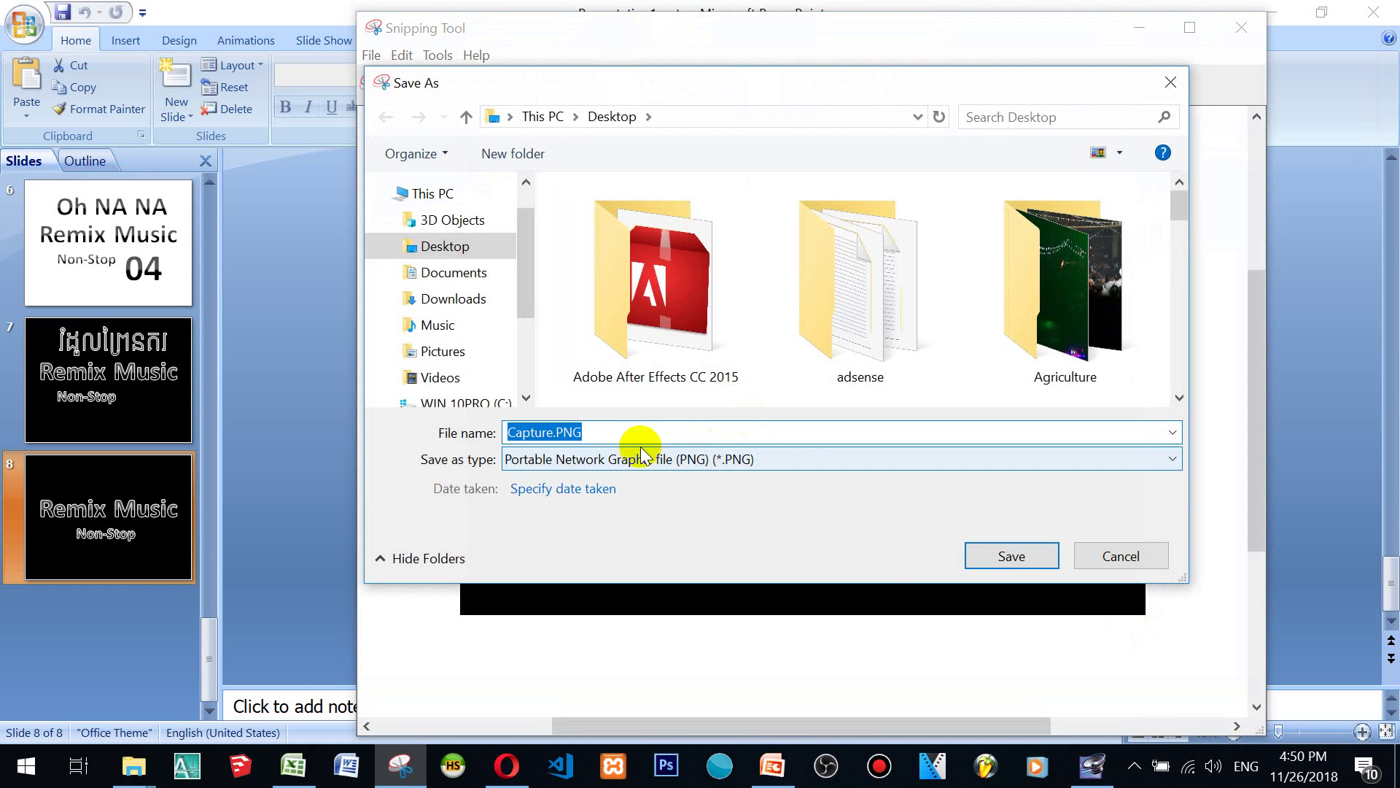
{"action": "type", "text": "song1"}
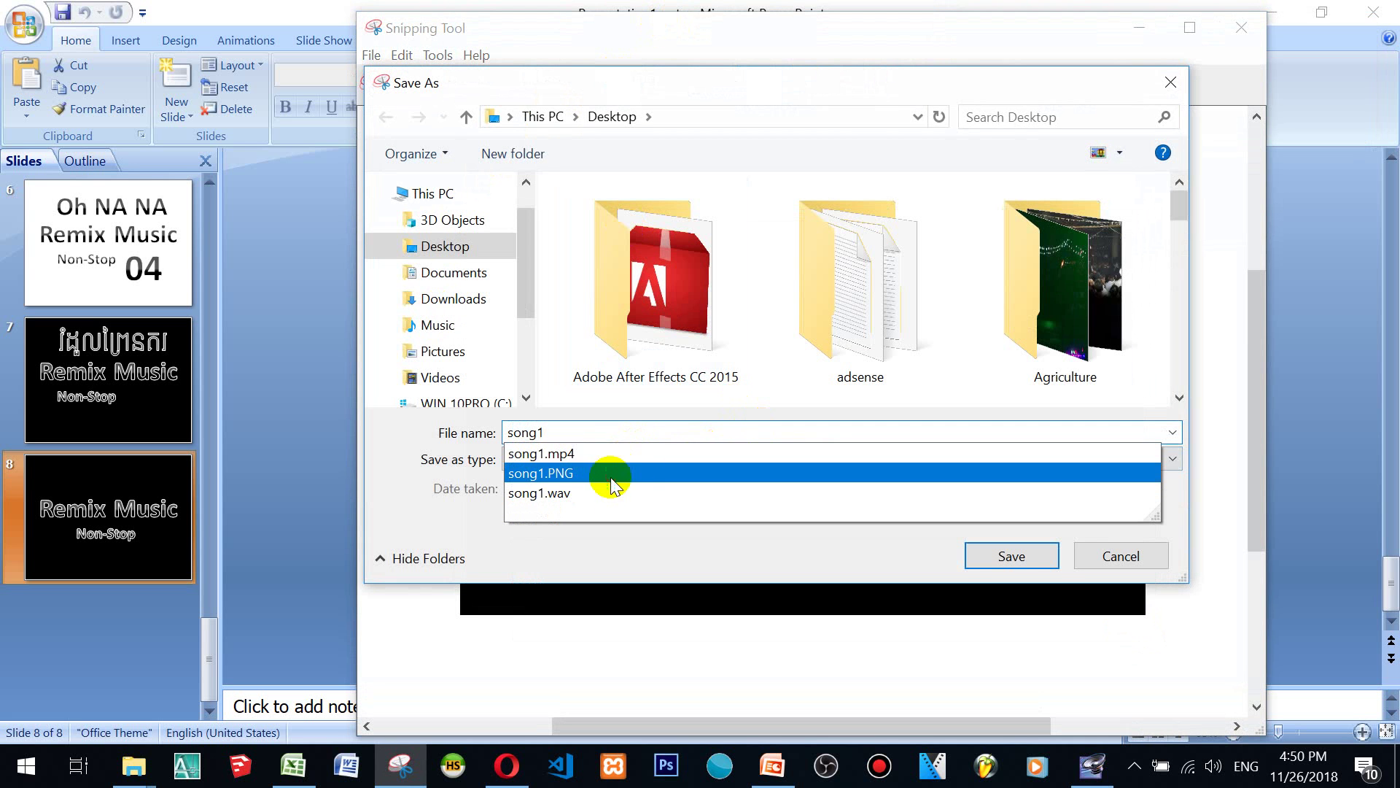
{"action": "left_click", "coordinate": [727, 433]}
{"action": "left_click", "coordinate": [1027, 558]}
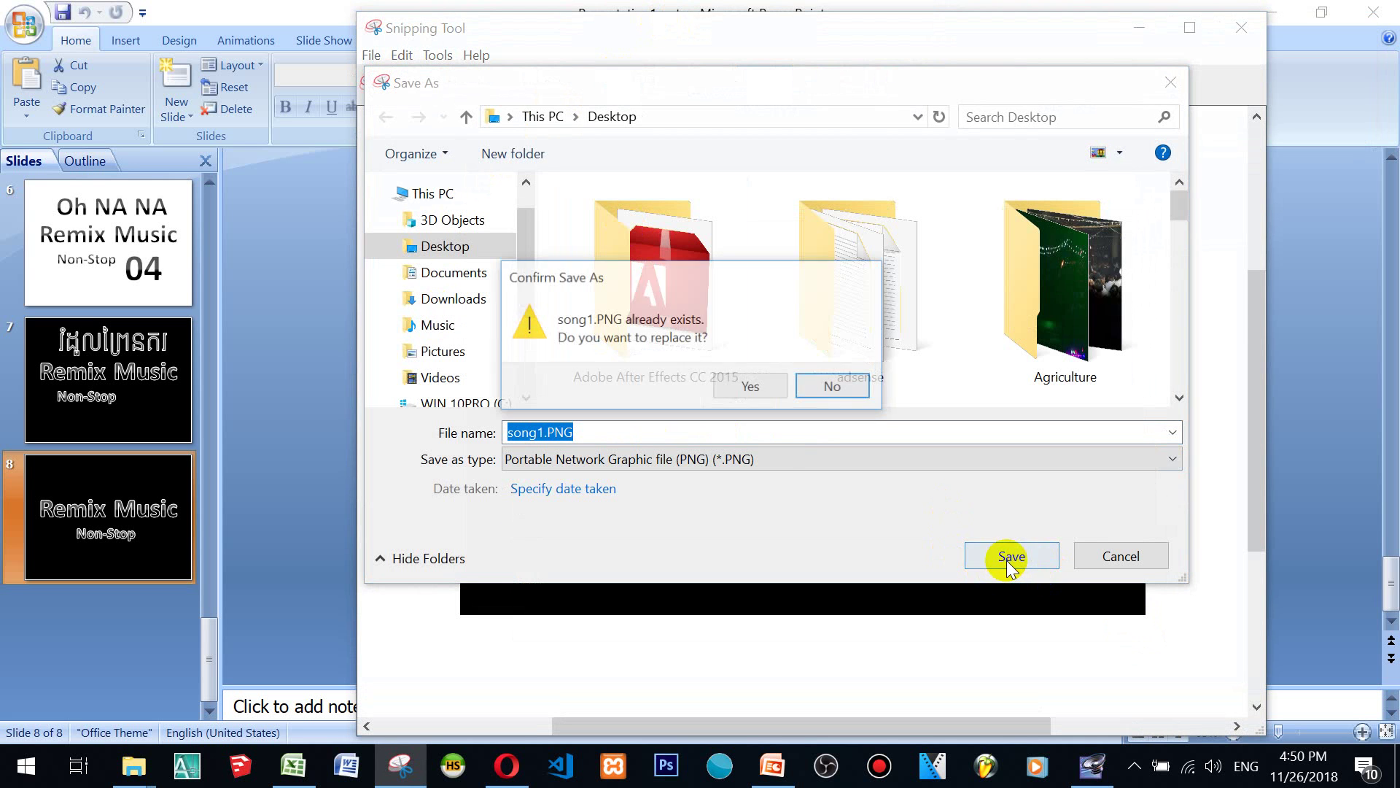
{"action": "left_click", "coordinate": [767, 391]}
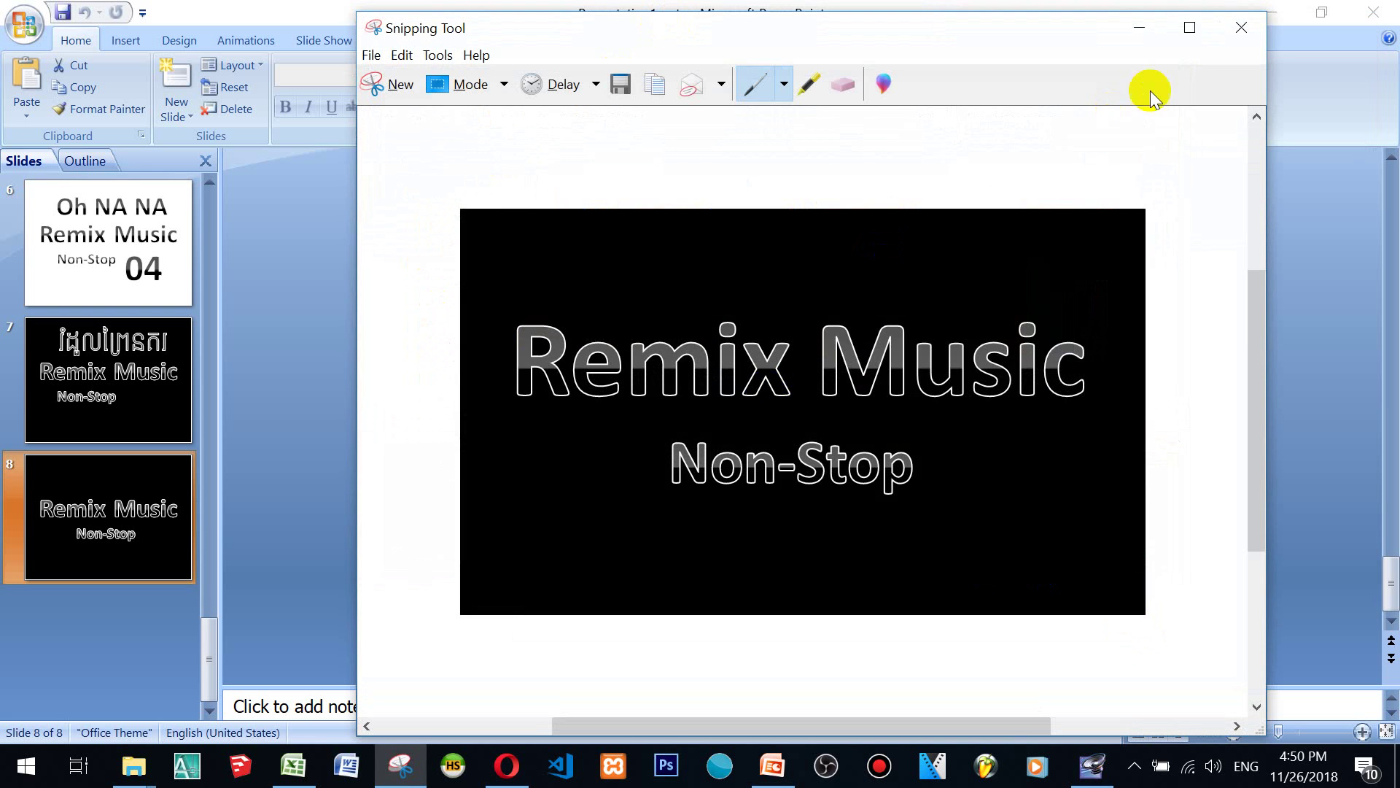
{"action": "left_click", "coordinate": [1238, 31]}
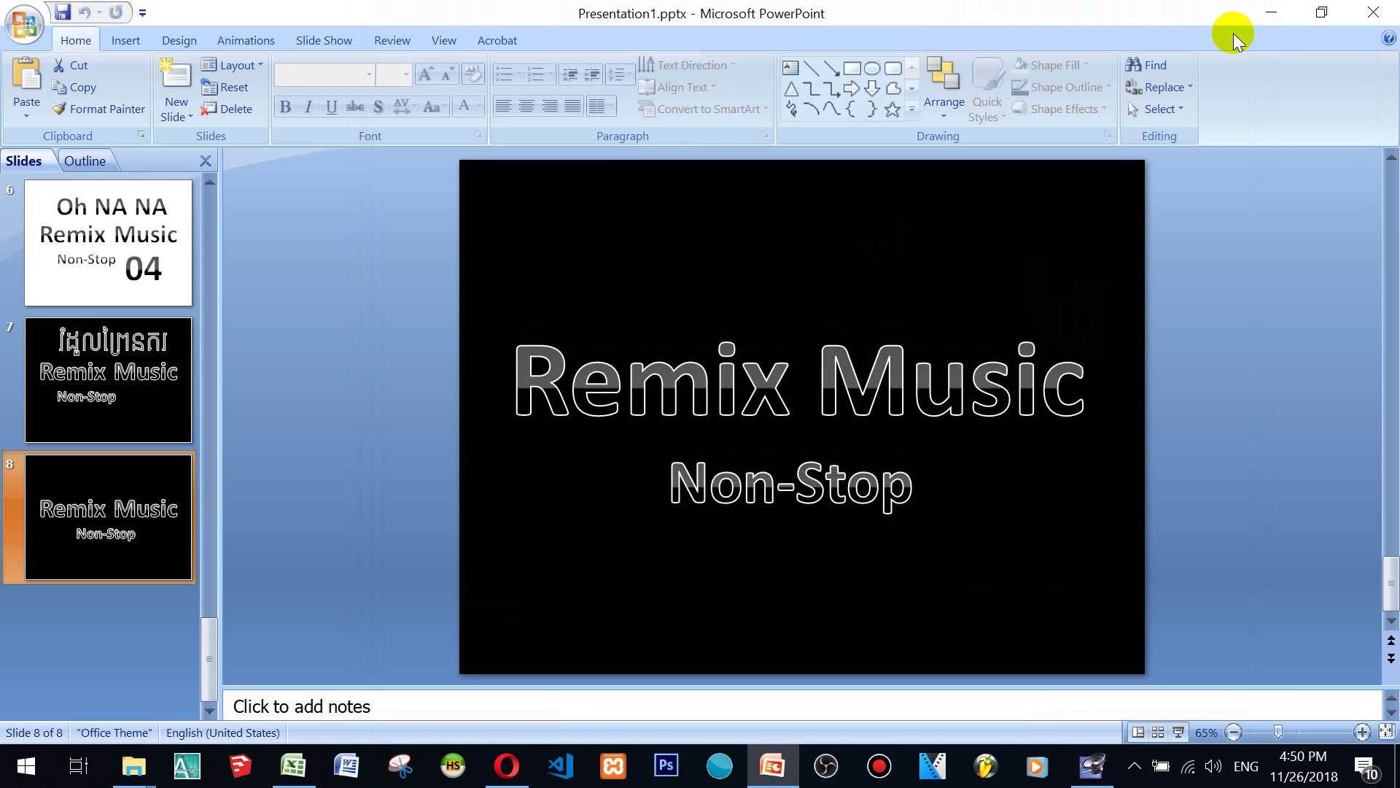
{"action": "left_click", "coordinate": [1376, 11]}
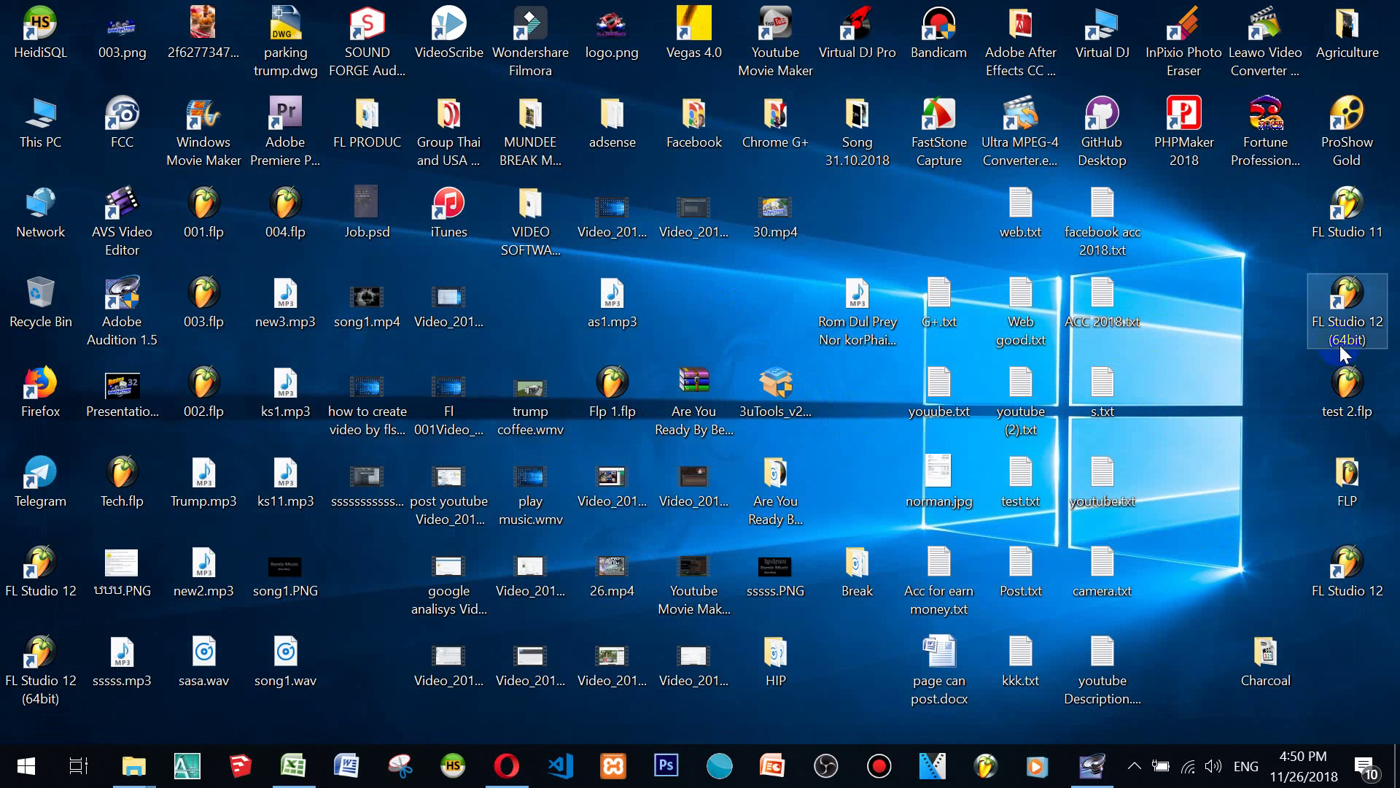
Step: Launch FL Studio 12 (64bit) and minimize it to get back to the desktop
{"action": "double_click", "coordinate": [1347, 296]}
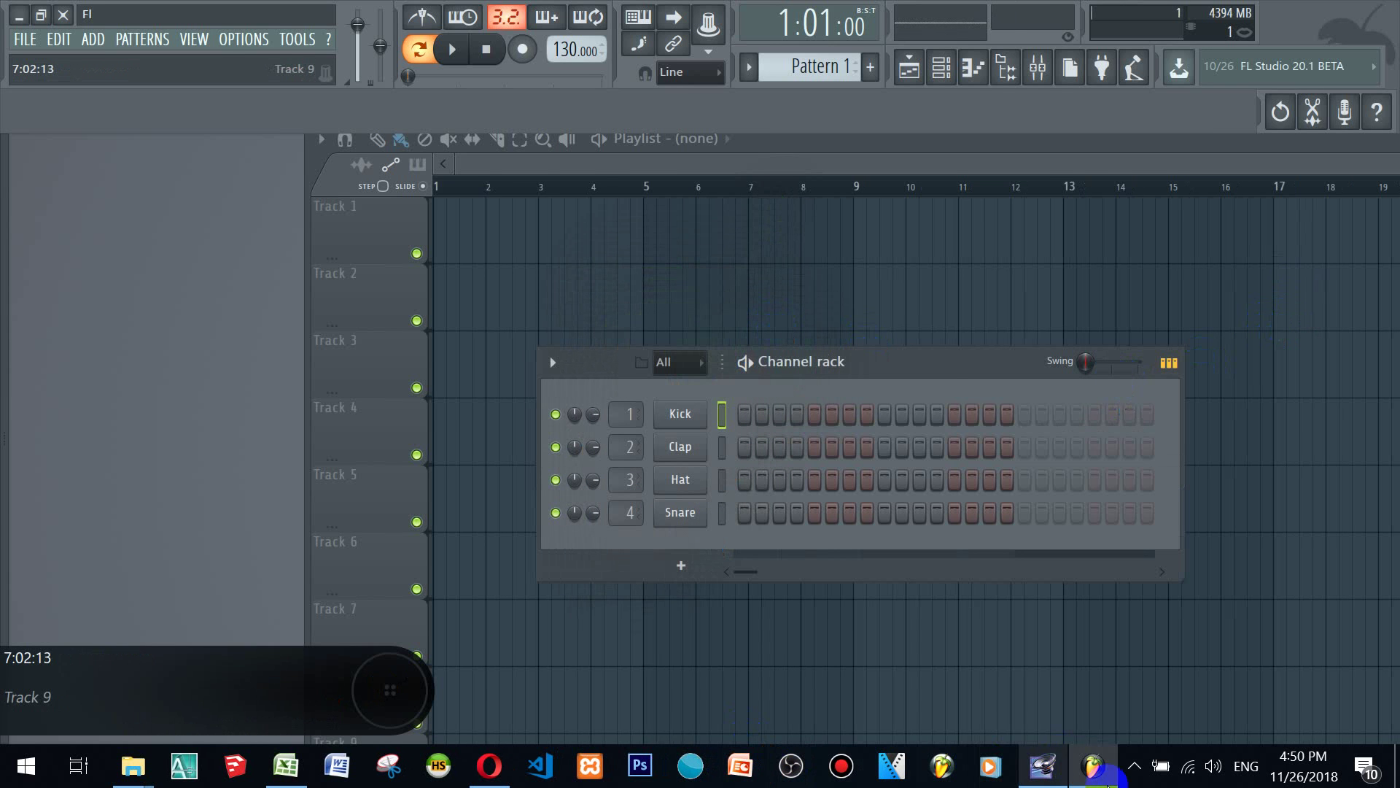
{"action": "left_click", "coordinate": [1094, 767]}
{"action": "left_click", "coordinate": [324, 505]}
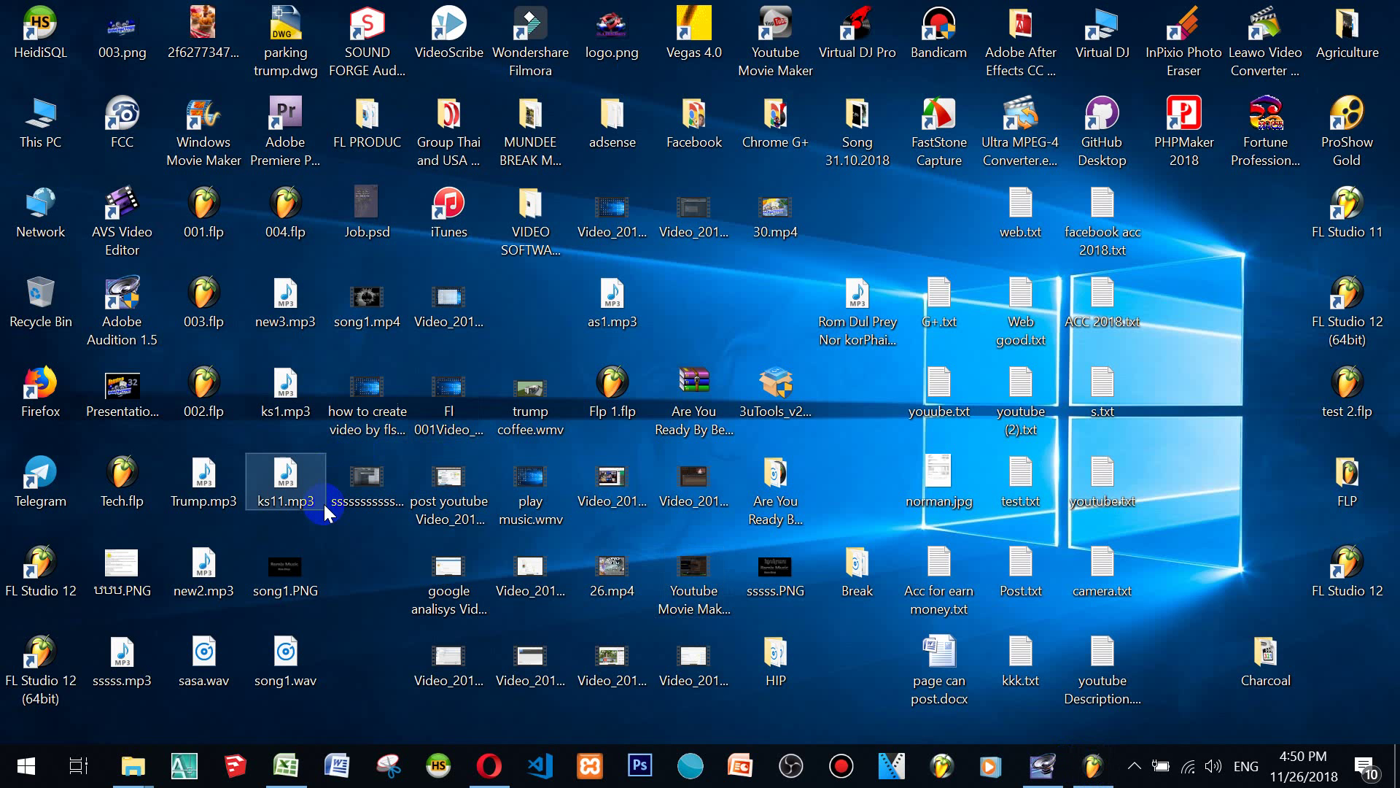
Step: Play ks11.mp3 from the desktop in the media player and close the player
{"action": "left_click", "coordinate": [298, 500]}
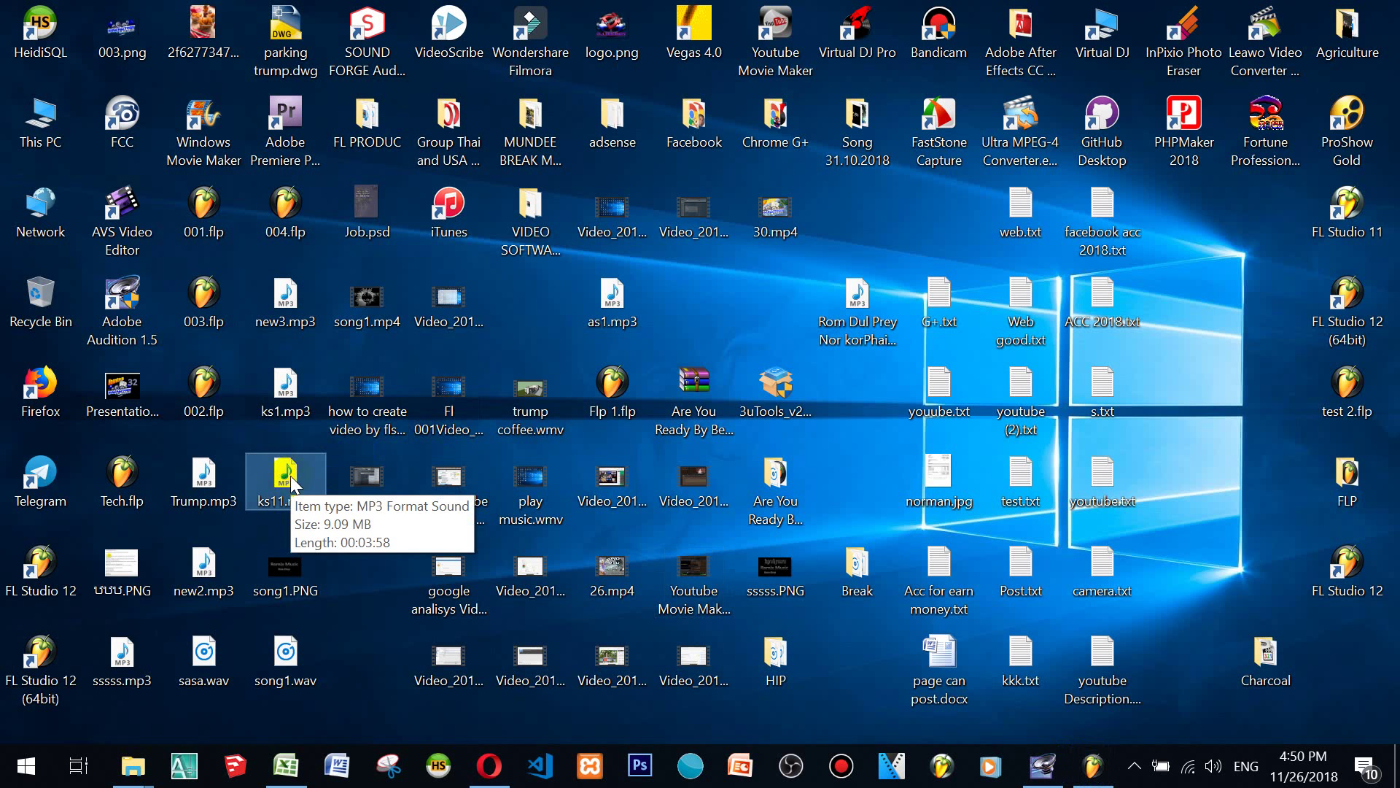
{"action": "double_click", "coordinate": [286, 482]}
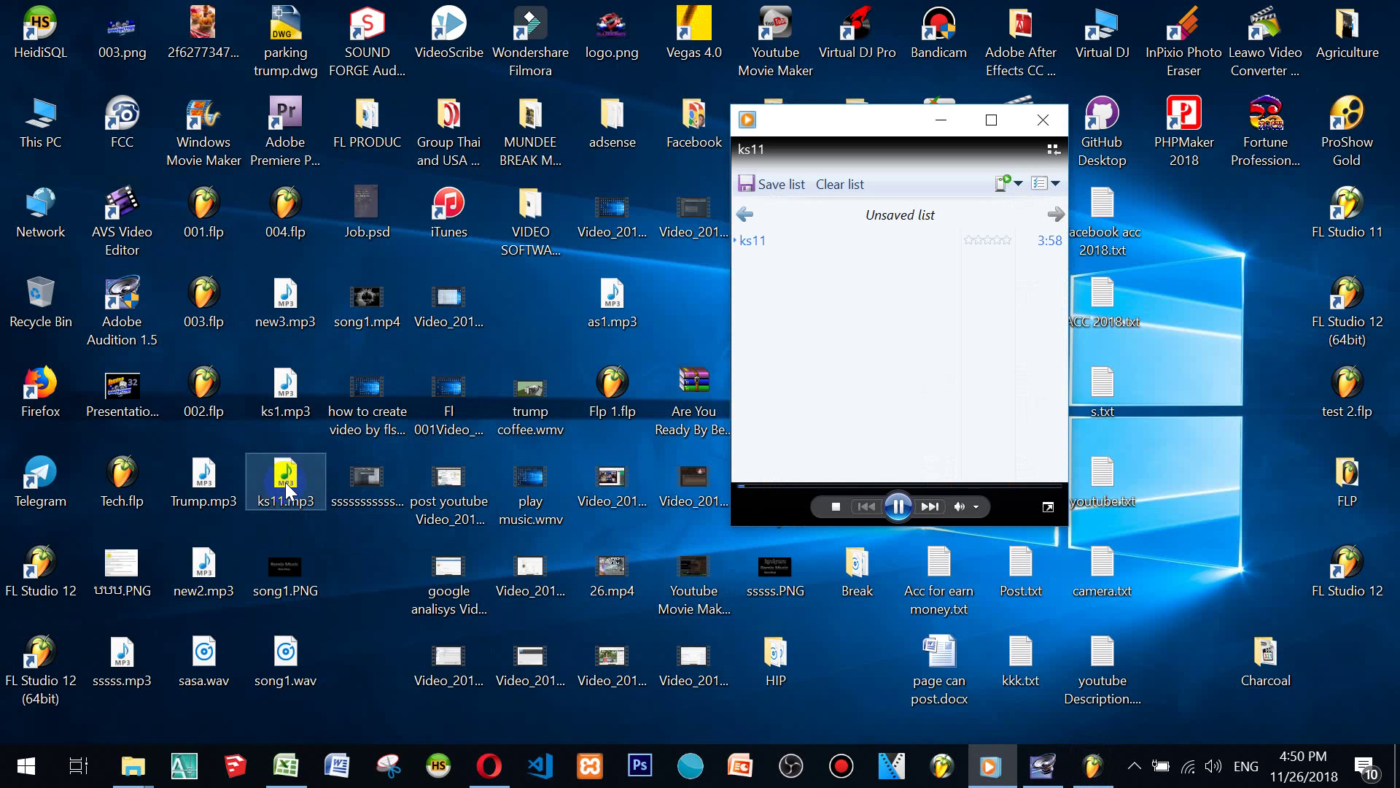
{"action": "left_click", "coordinate": [1045, 120]}
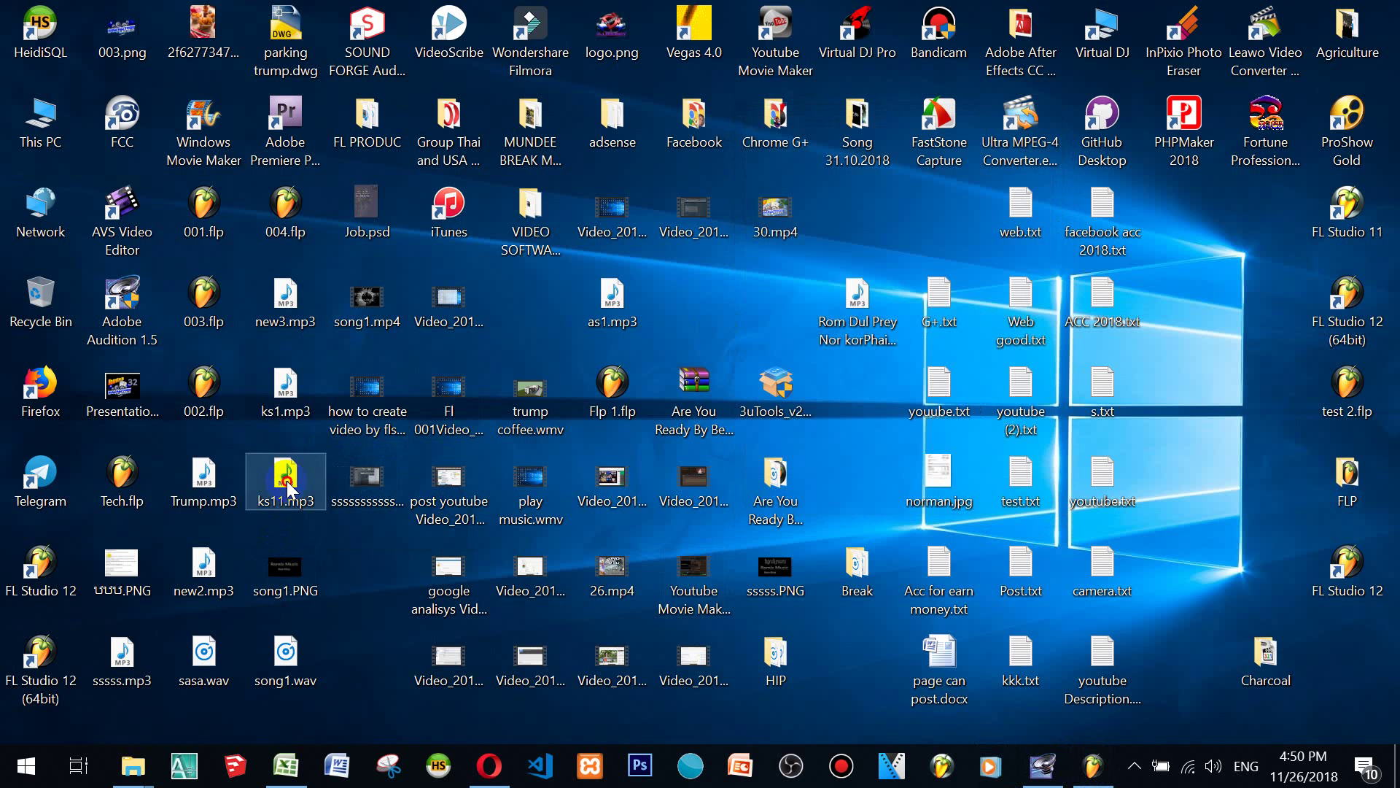
Step: Place ks11.mp3 on Track 1 of the FL Studio playlist and add a second copy of the clip at bar 128
{"action": "left_click_drag", "start_coordinate": [290, 488], "coordinate": [440, 217]}
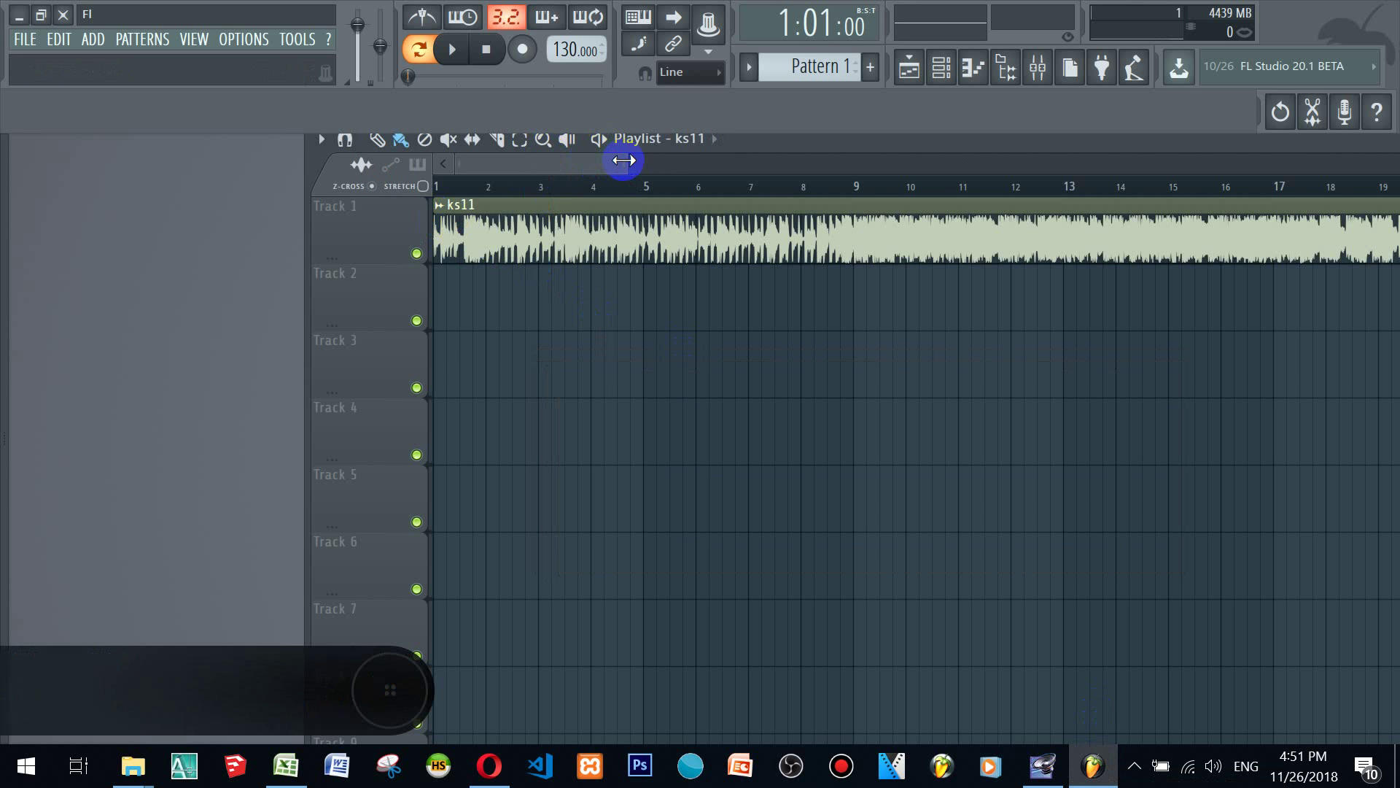
{"action": "left_click_drag", "start_coordinate": [623, 162], "coordinate": [1273, 167]}
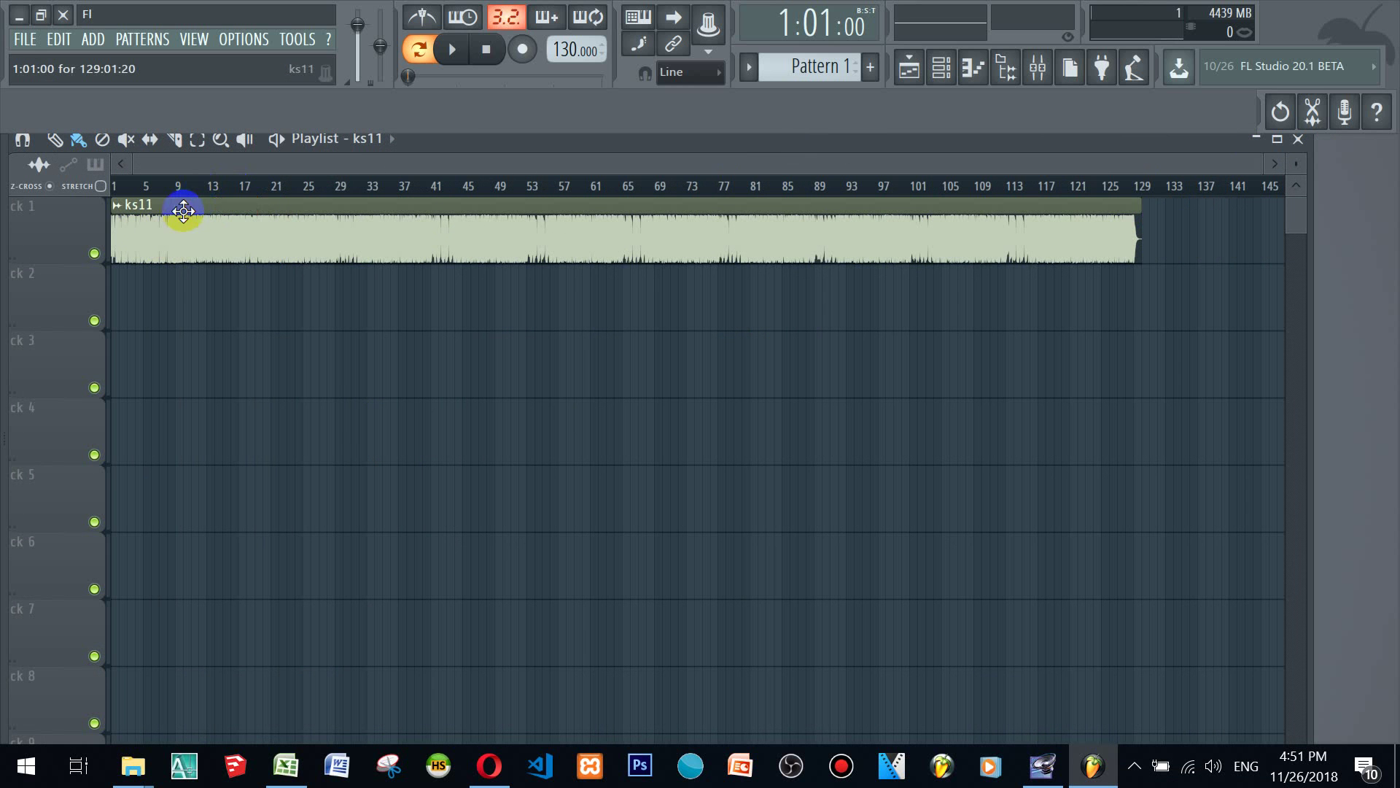
{"action": "left_click_drag", "start_coordinate": [139, 234], "coordinate": [1151, 229]}
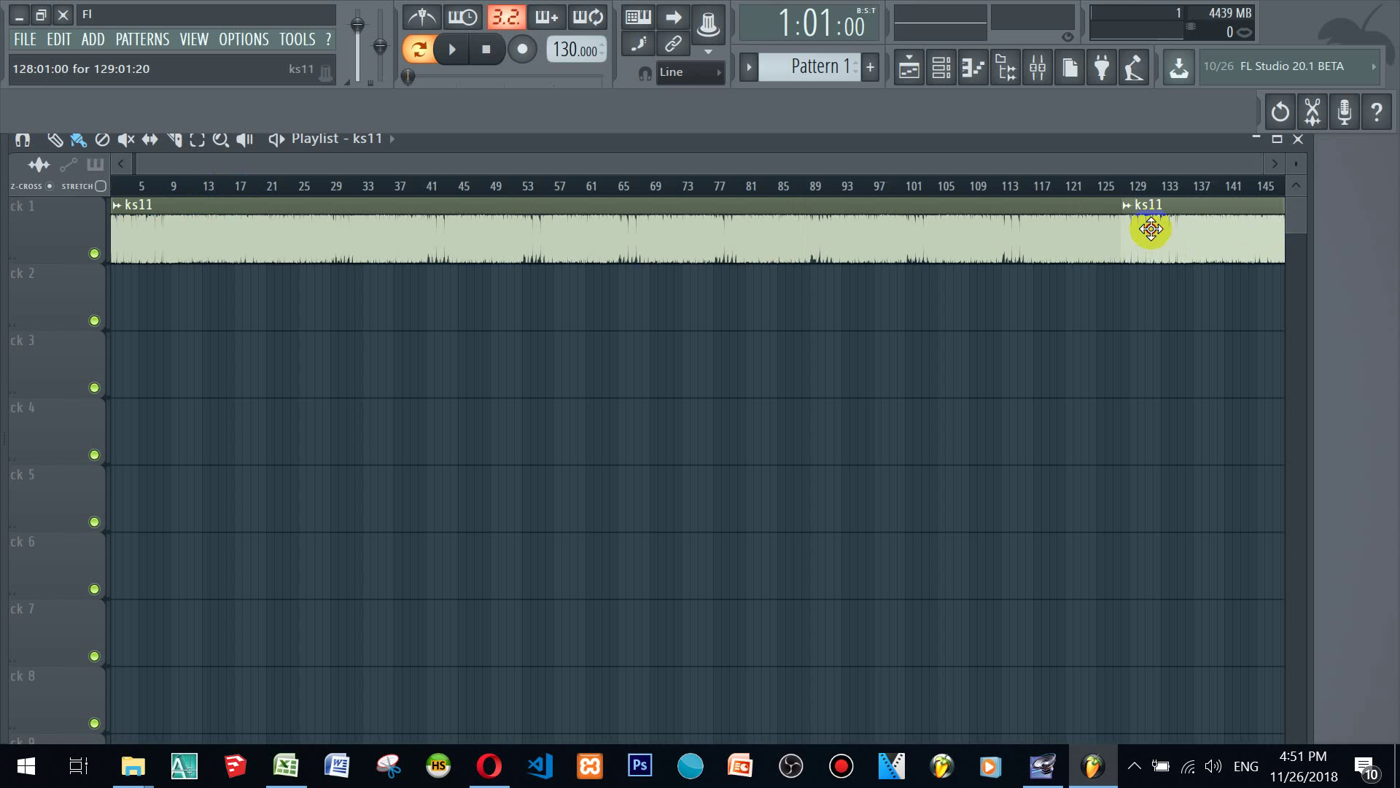
Step: Play the playlist from bar 125 across the join between the two ks11 clips, and stop playback
{"action": "left_click", "coordinate": [1099, 186]}
{"action": "key", "text": "space"}
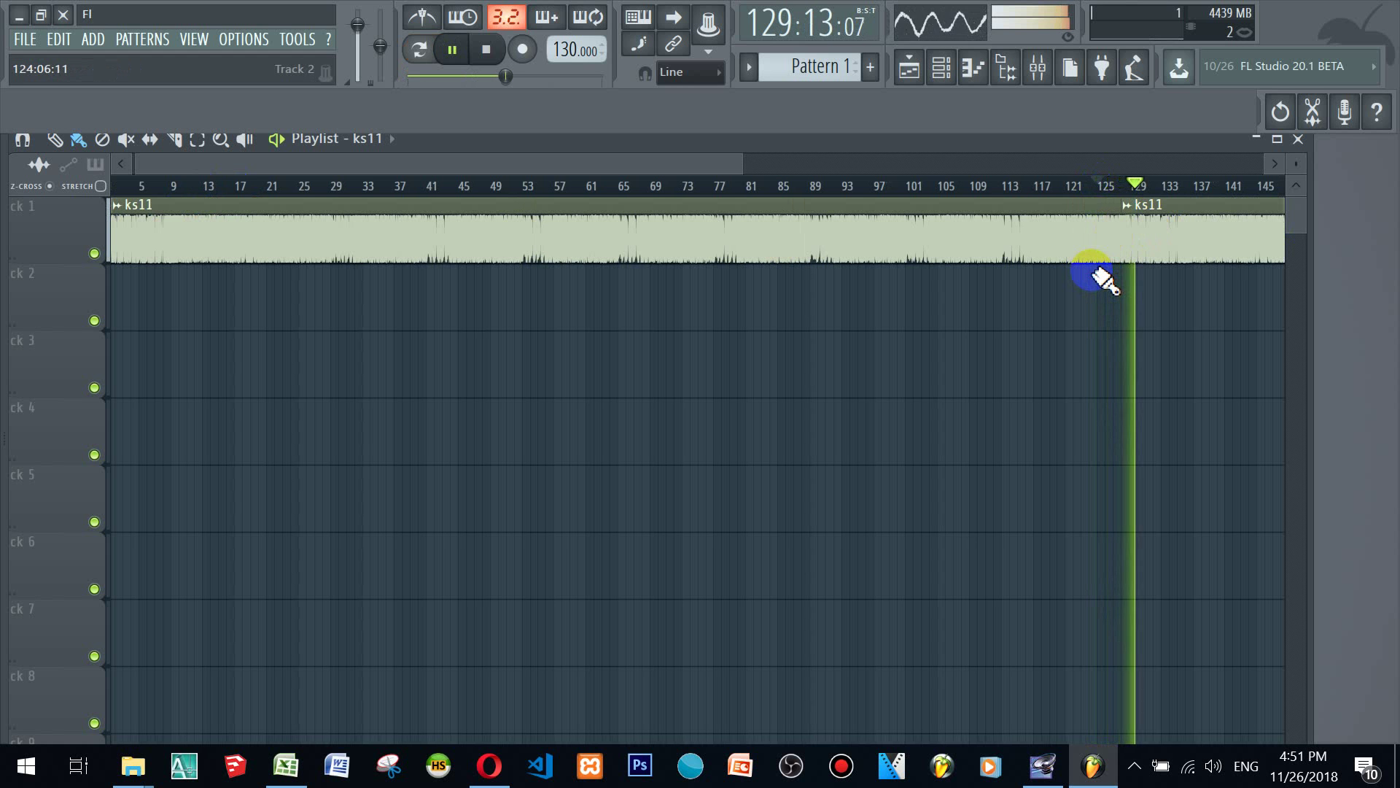
{"action": "key", "text": "space"}
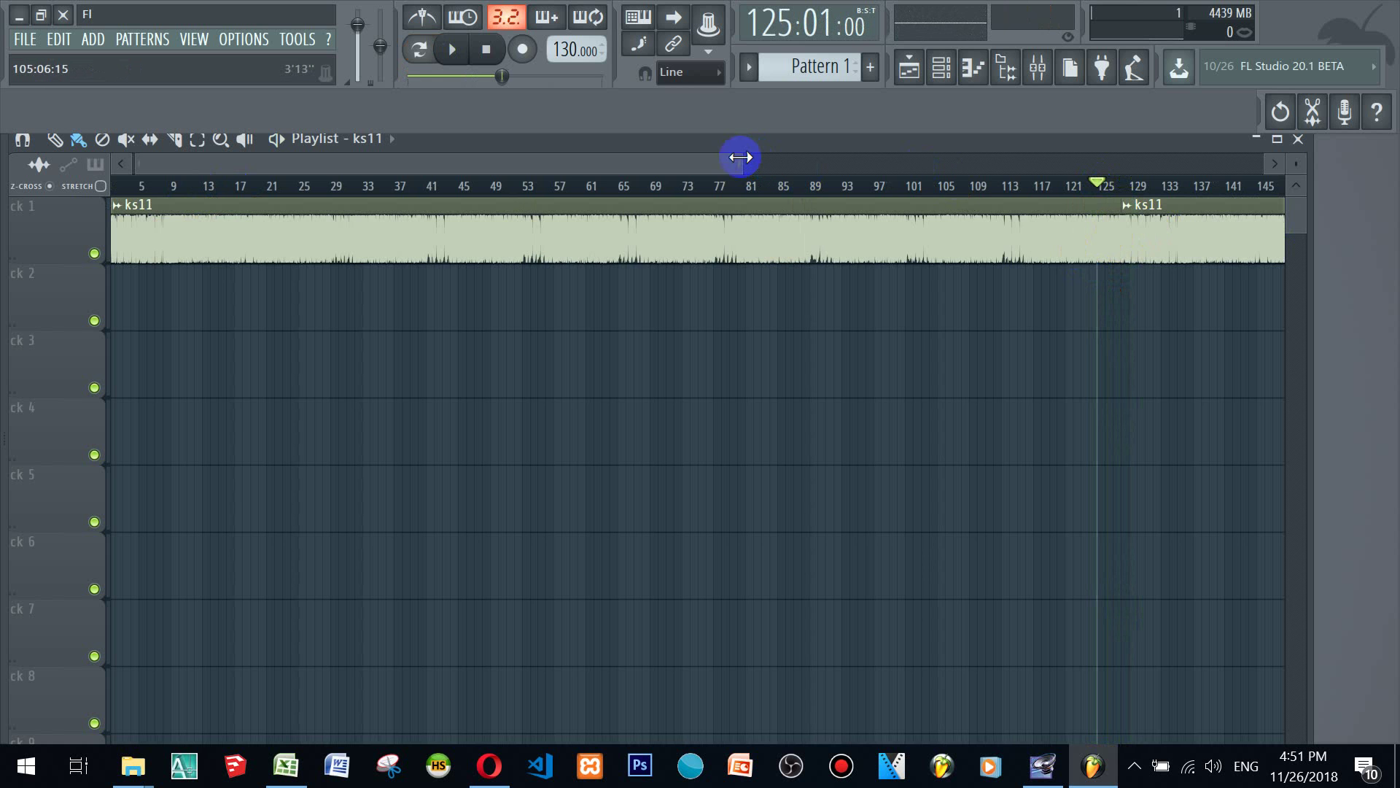
Step: Try the second ks11 clip at bar 125, then move it to bar 129, playing the join to compare
{"action": "left_click_drag", "start_coordinate": [740, 156], "coordinate": [1272, 162]}
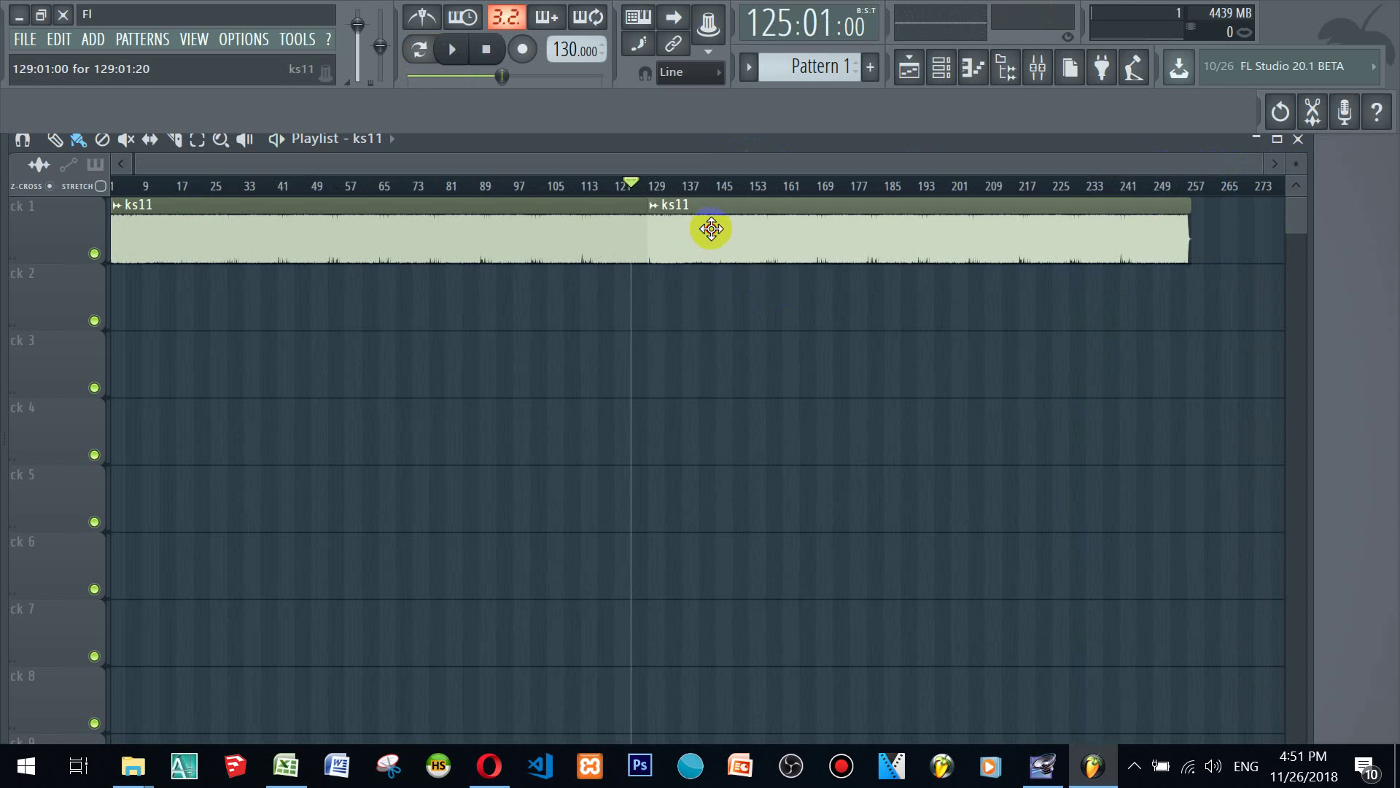
{"action": "left_click_drag", "start_coordinate": [711, 229], "coordinate": [686, 222]}
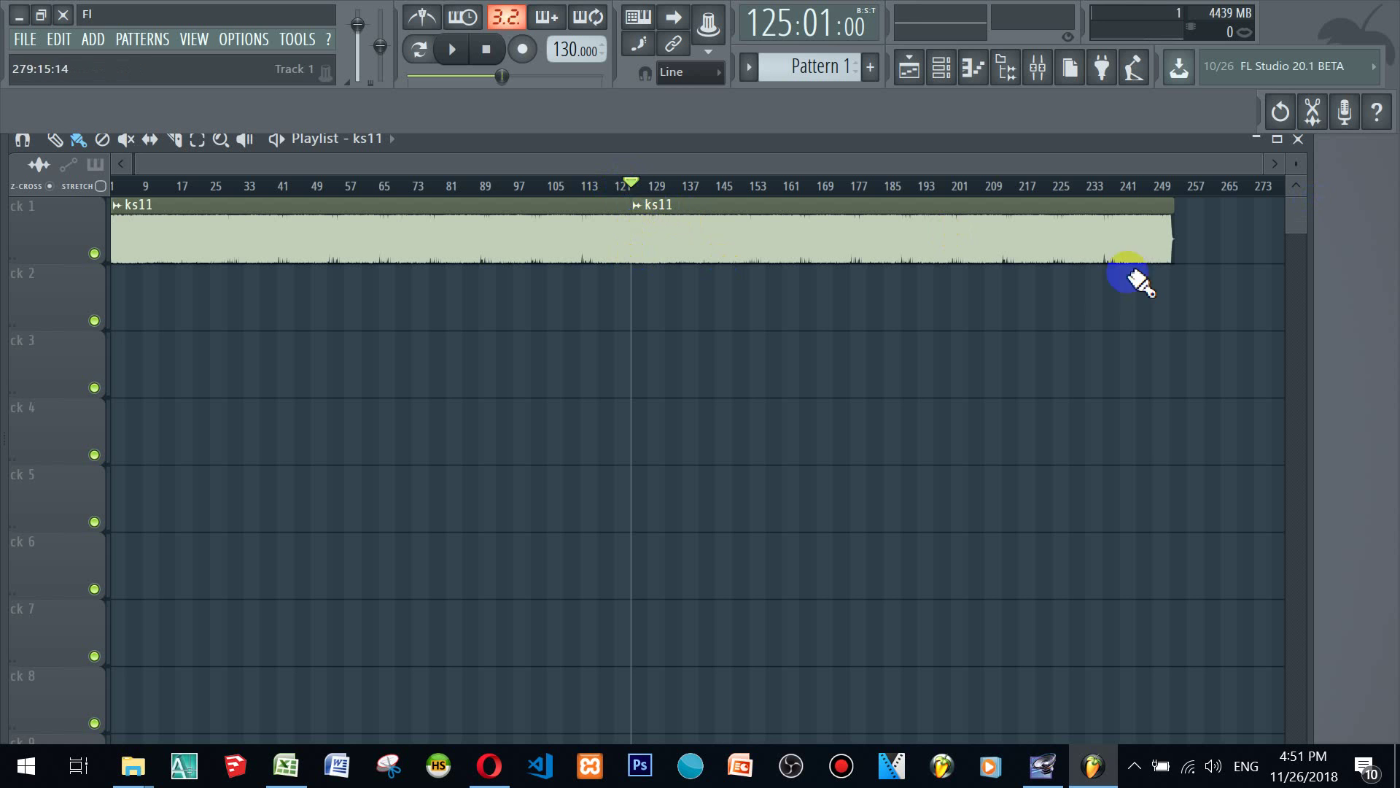
{"action": "key", "text": "space"}
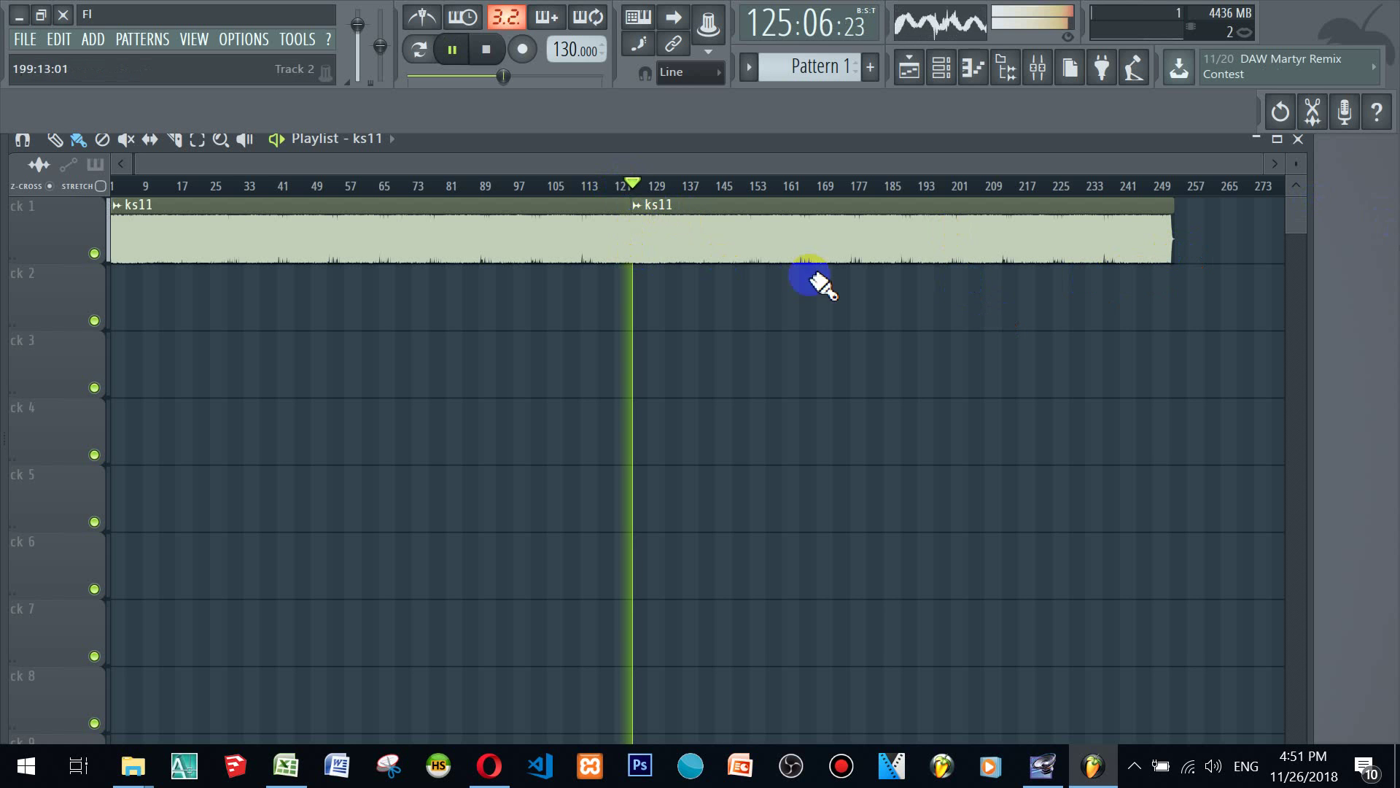
{"action": "left_click_drag", "start_coordinate": [781, 244], "coordinate": [800, 234]}
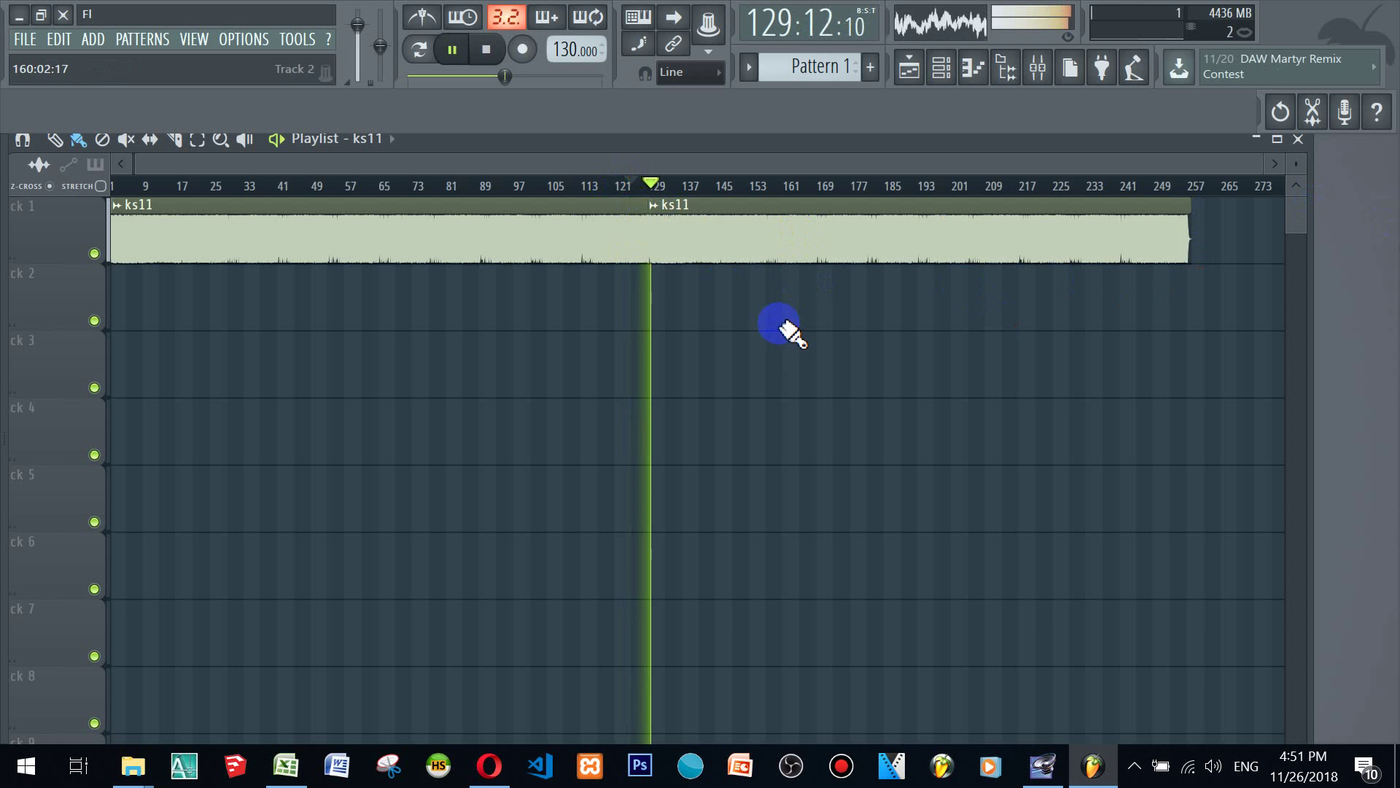
{"action": "key", "text": "space"}
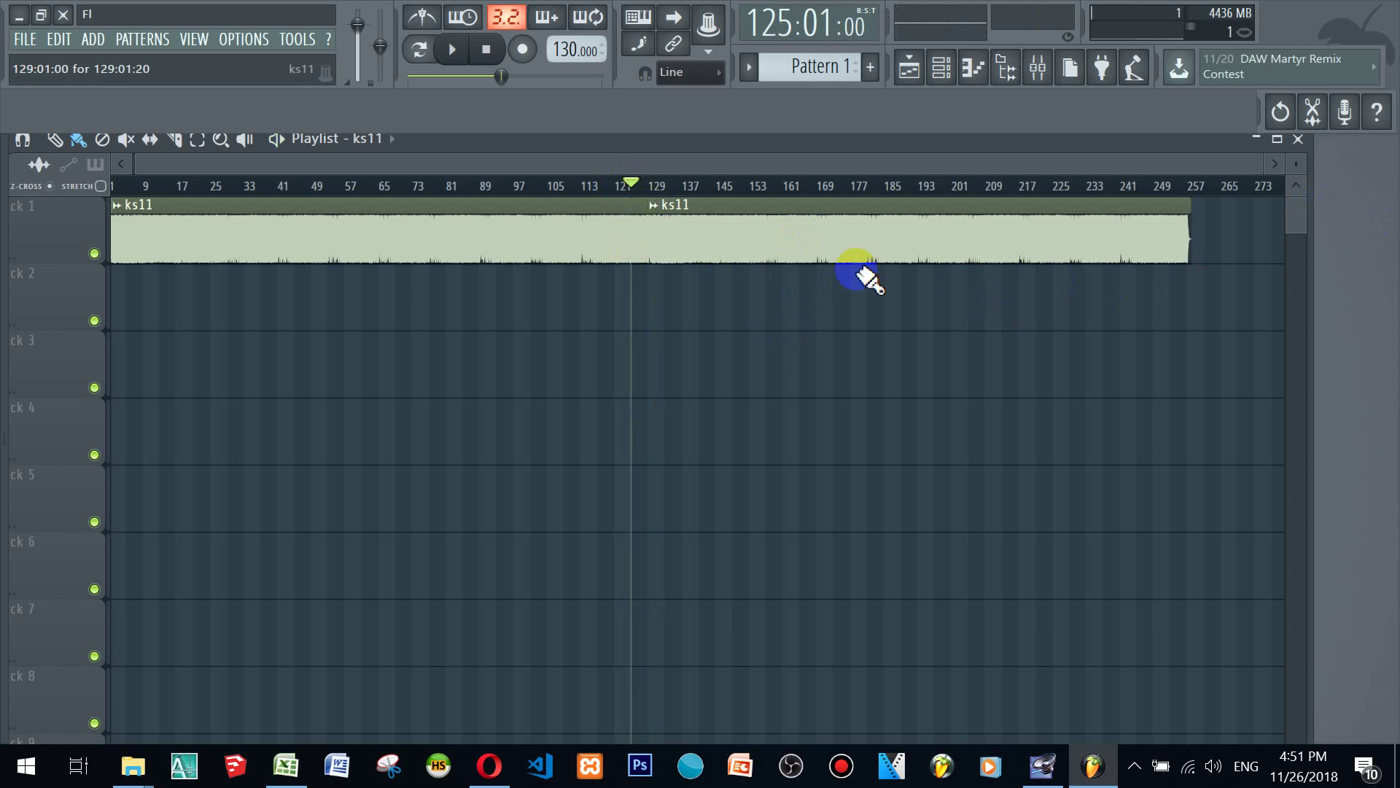
Step: Load ZGameEditor Visualizer into the first effect slot of the mixer's Master track
{"action": "left_click_drag", "start_coordinate": [509, 156], "coordinate": [404, 155]}
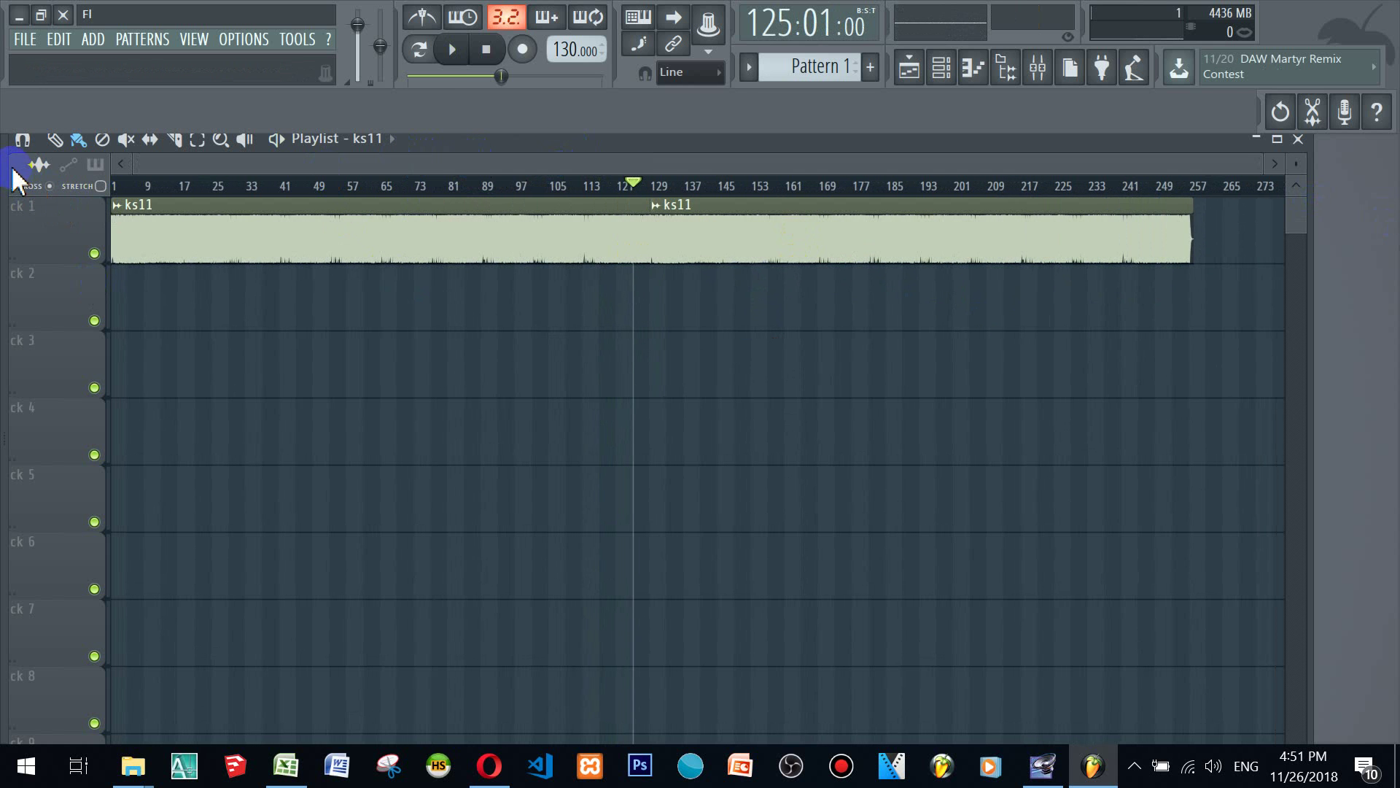
{"action": "left_click_drag", "start_coordinate": [16, 175], "coordinate": [73, 191]}
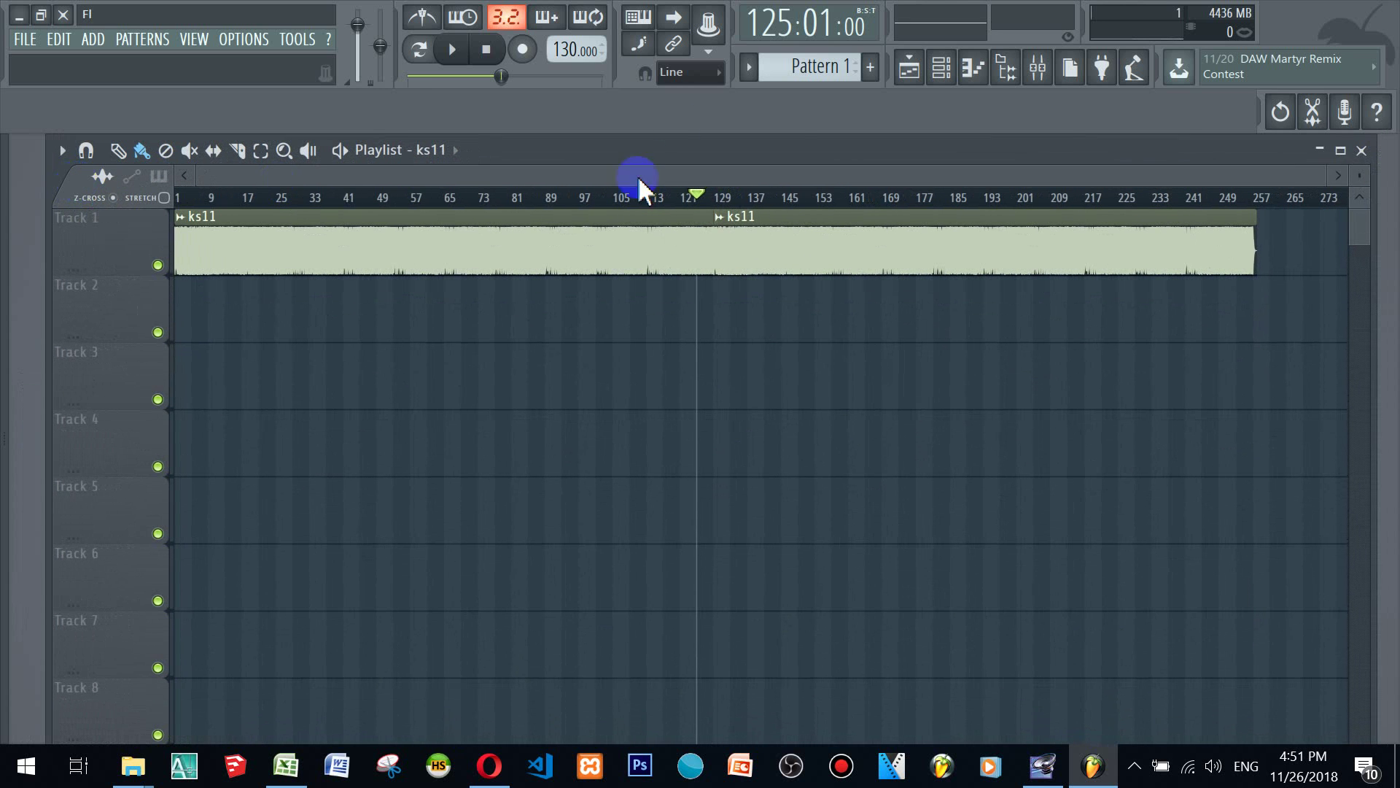
{"action": "left_click", "coordinate": [1038, 69]}
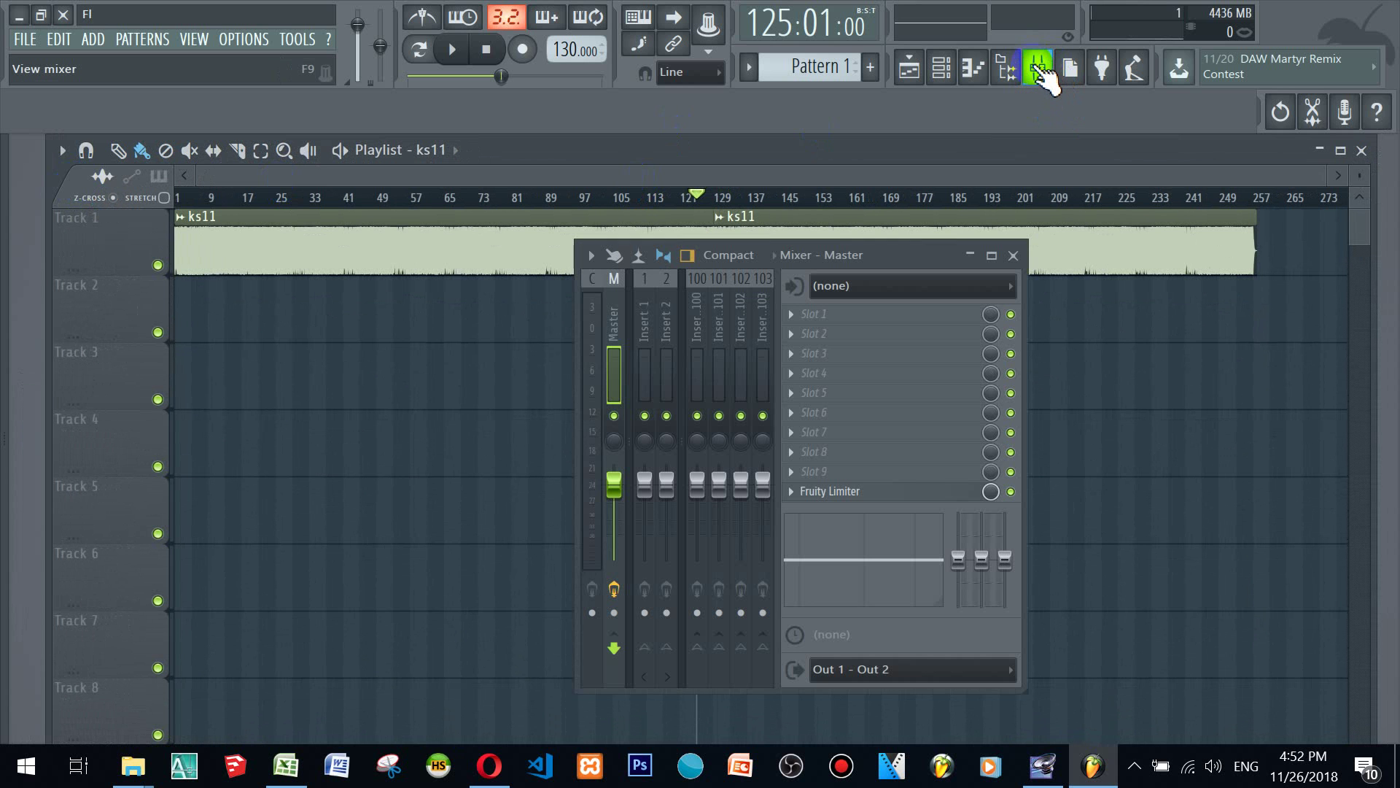
{"action": "left_click", "coordinate": [823, 315]}
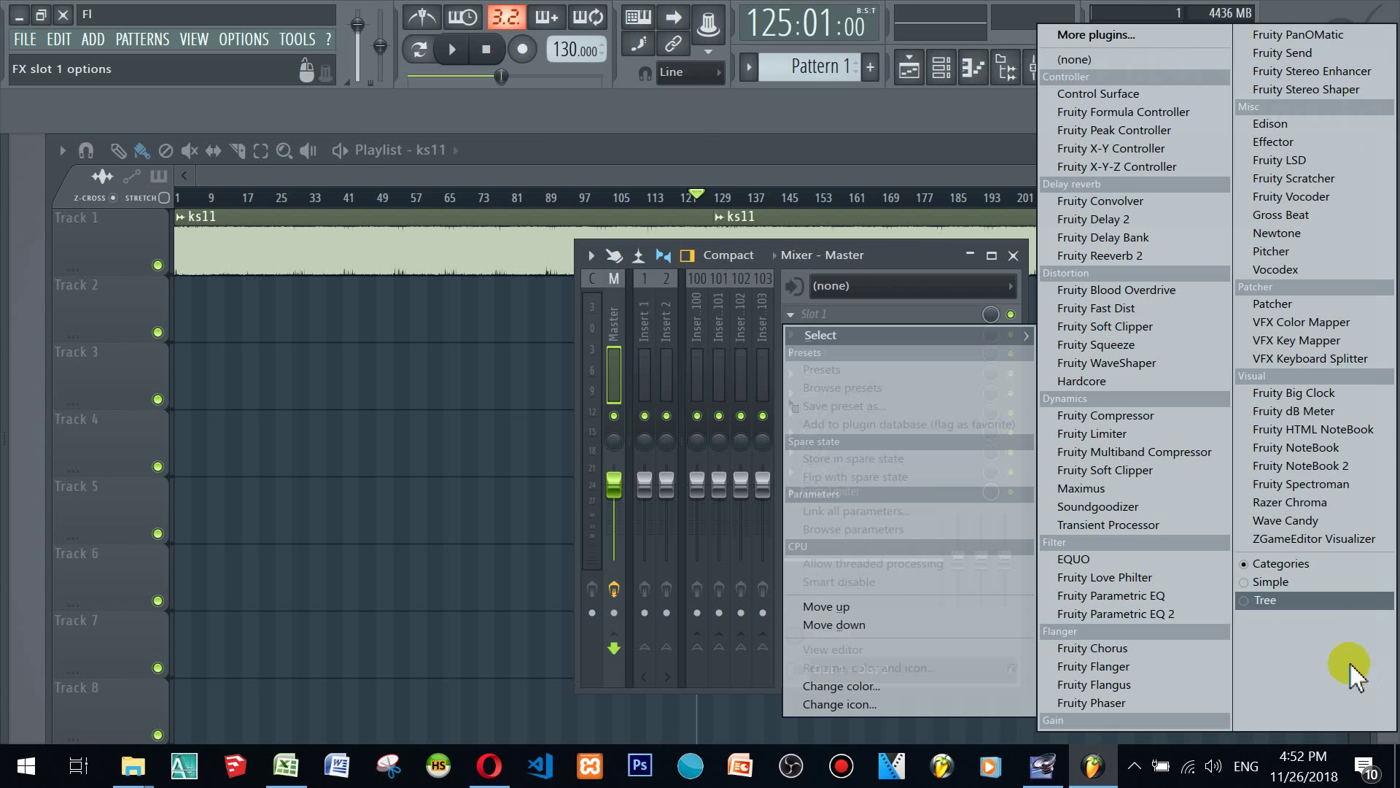
{"action": "left_click", "coordinate": [1283, 540]}
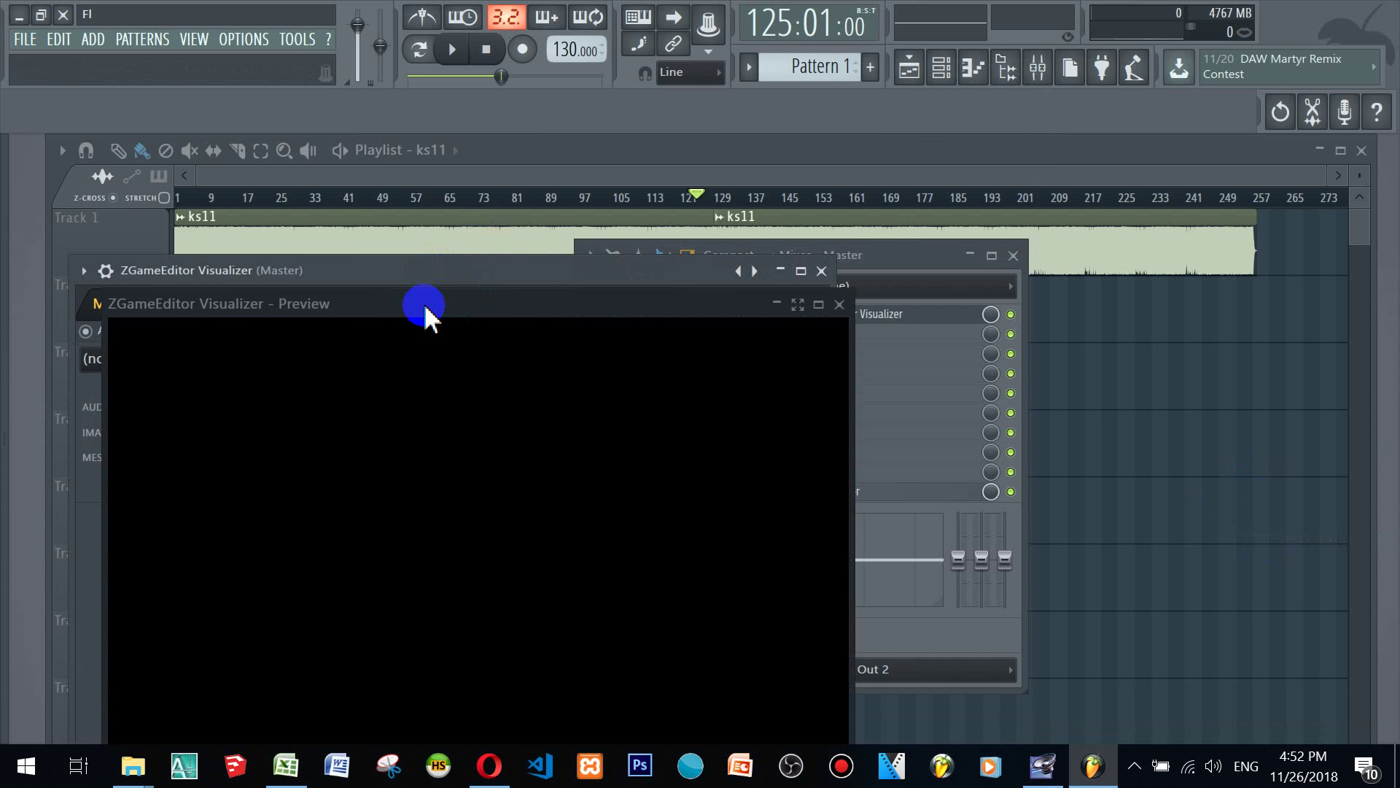
Step: Shrink the ZGameEditor preview window and arrange it beside the plugin window so both can be seen
{"action": "left_click_drag", "start_coordinate": [425, 306], "coordinate": [855, 110]}
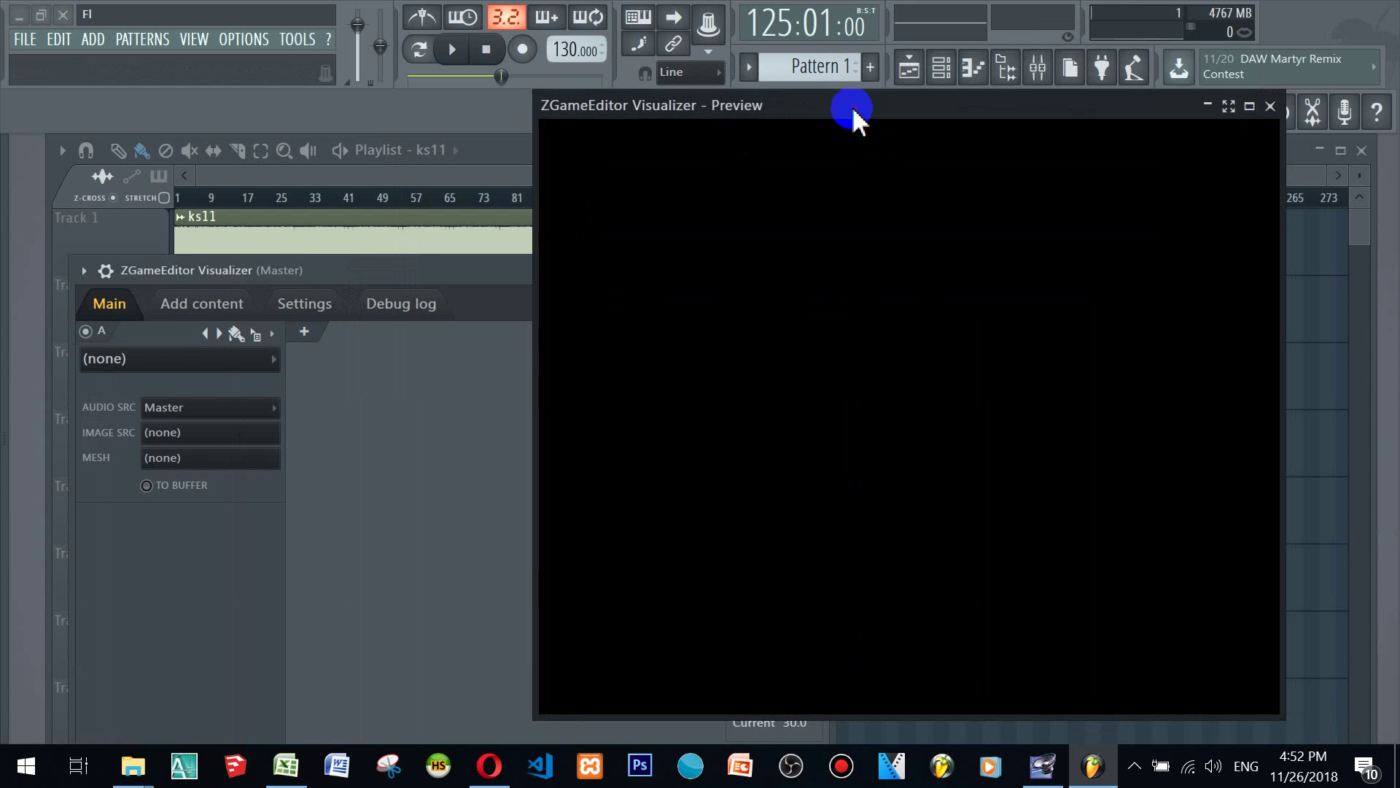
{"action": "left_click_drag", "start_coordinate": [543, 721], "coordinate": [749, 497]}
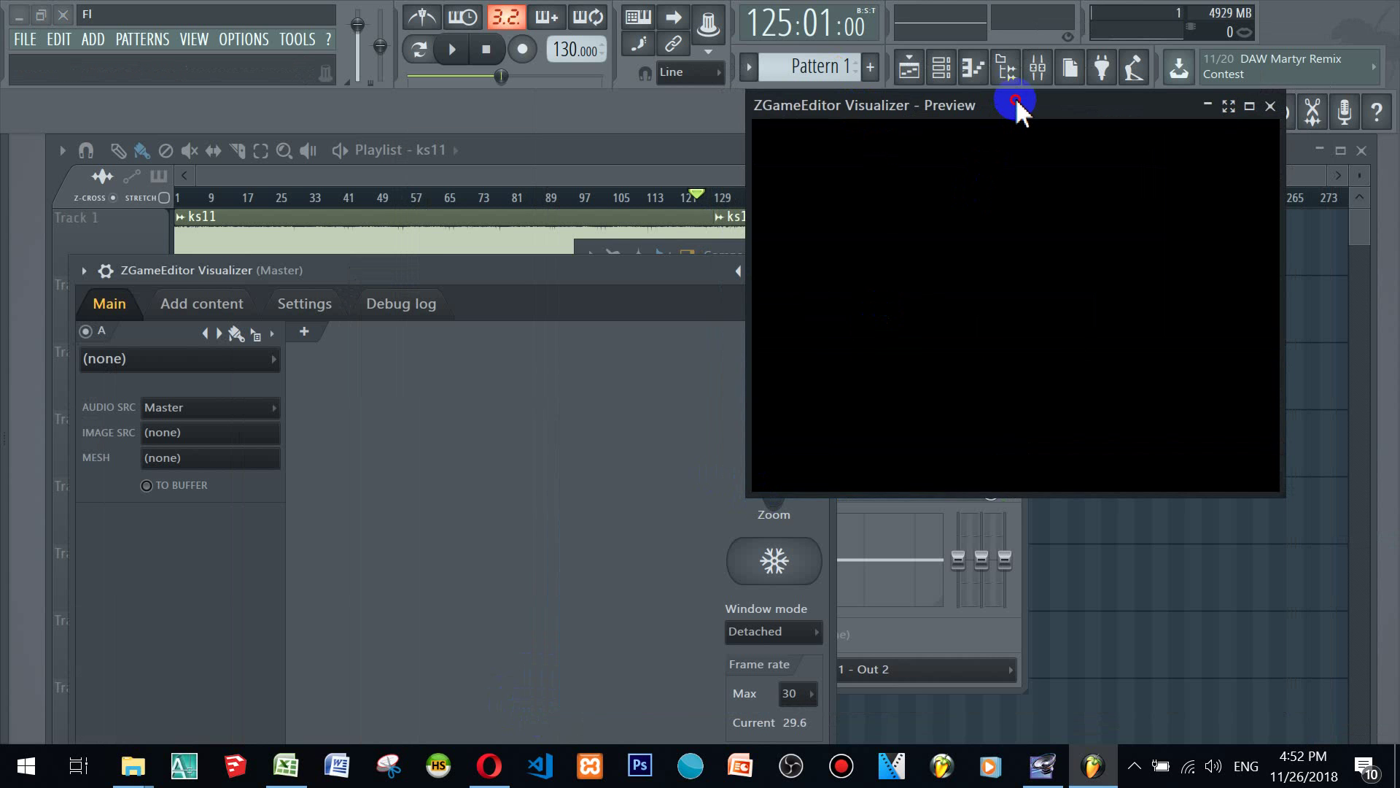
{"action": "left_click_drag", "start_coordinate": [1018, 109], "coordinate": [1098, 173]}
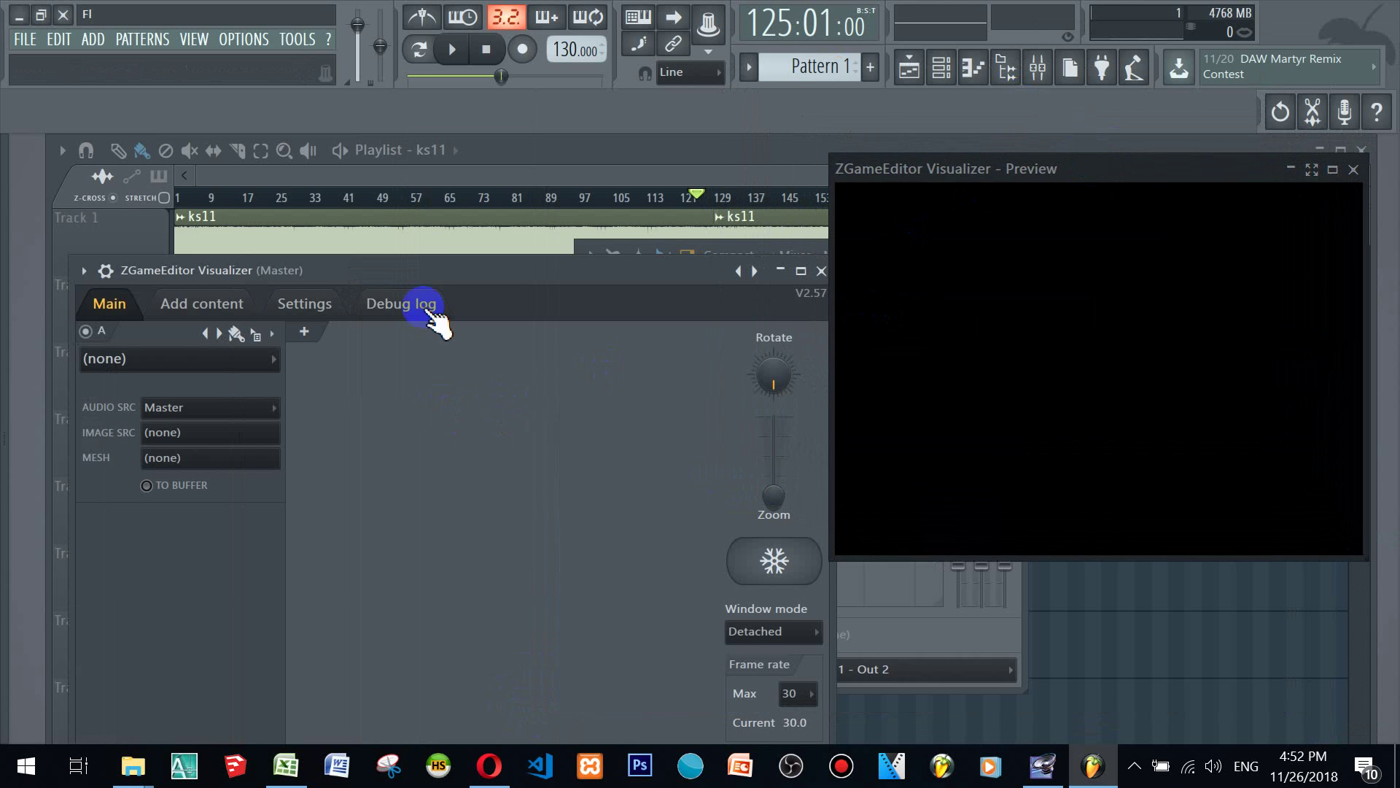
{"action": "left_click_drag", "start_coordinate": [423, 270], "coordinate": [407, 144]}
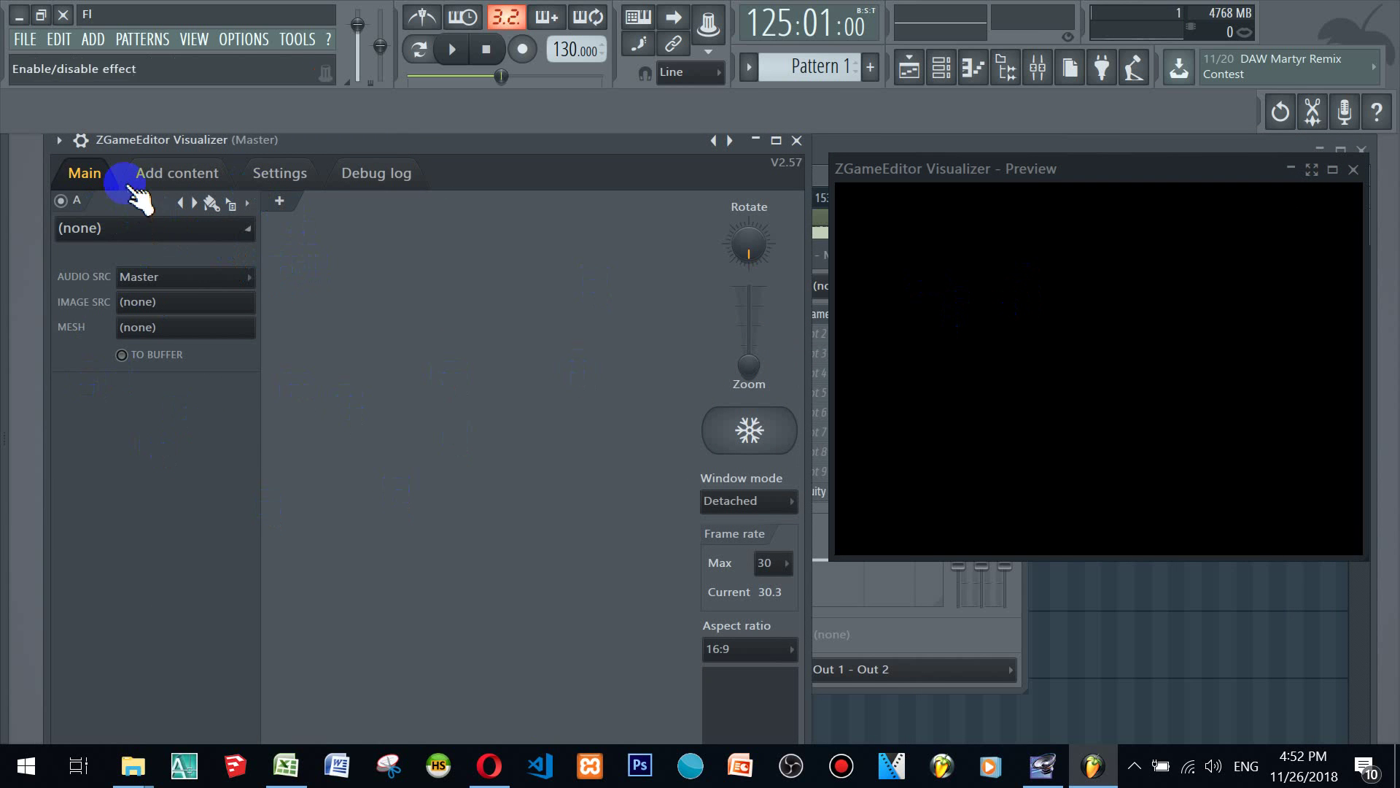
Step: Add the picture song1.PNG from the Desktop to the visualizer's image content
{"action": "left_click", "coordinate": [179, 175]}
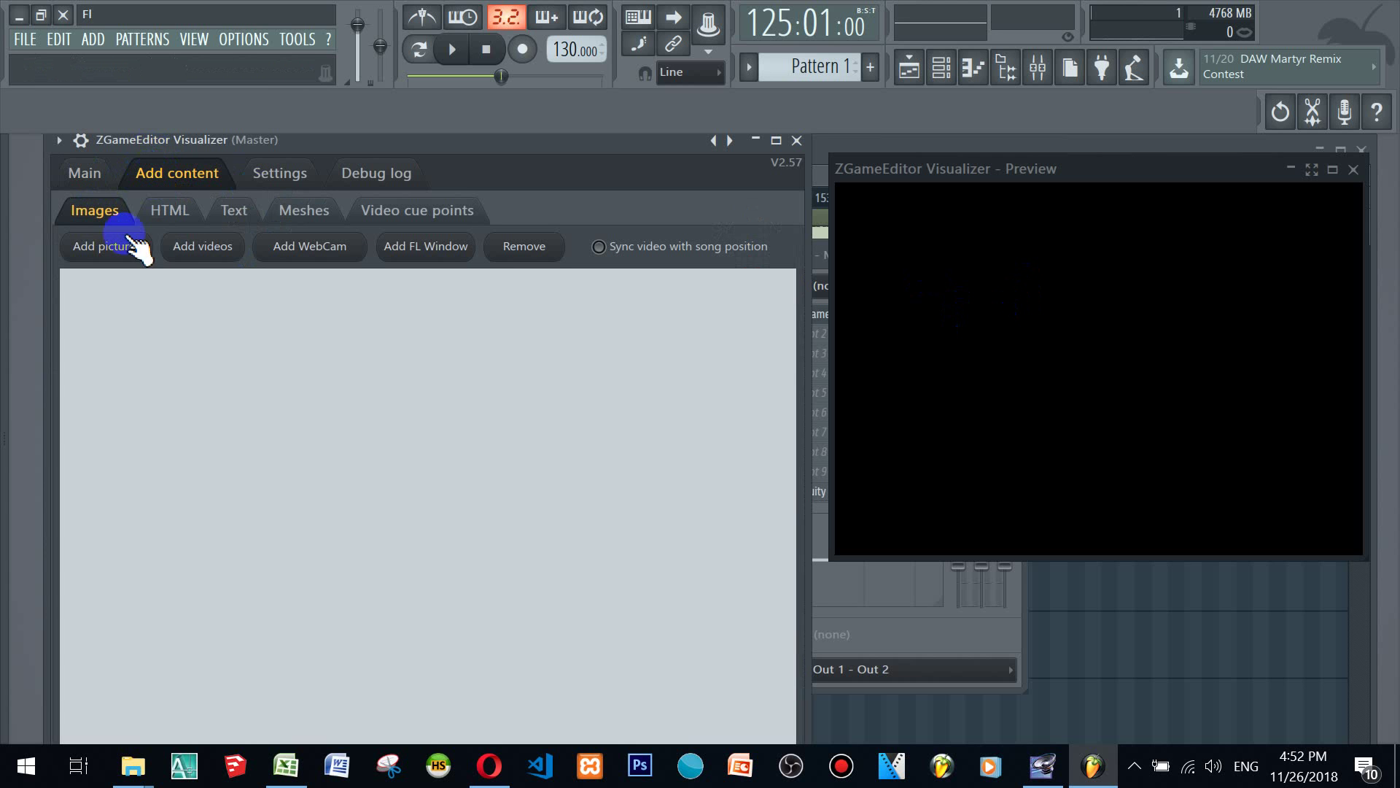
{"action": "left_click", "coordinate": [94, 246]}
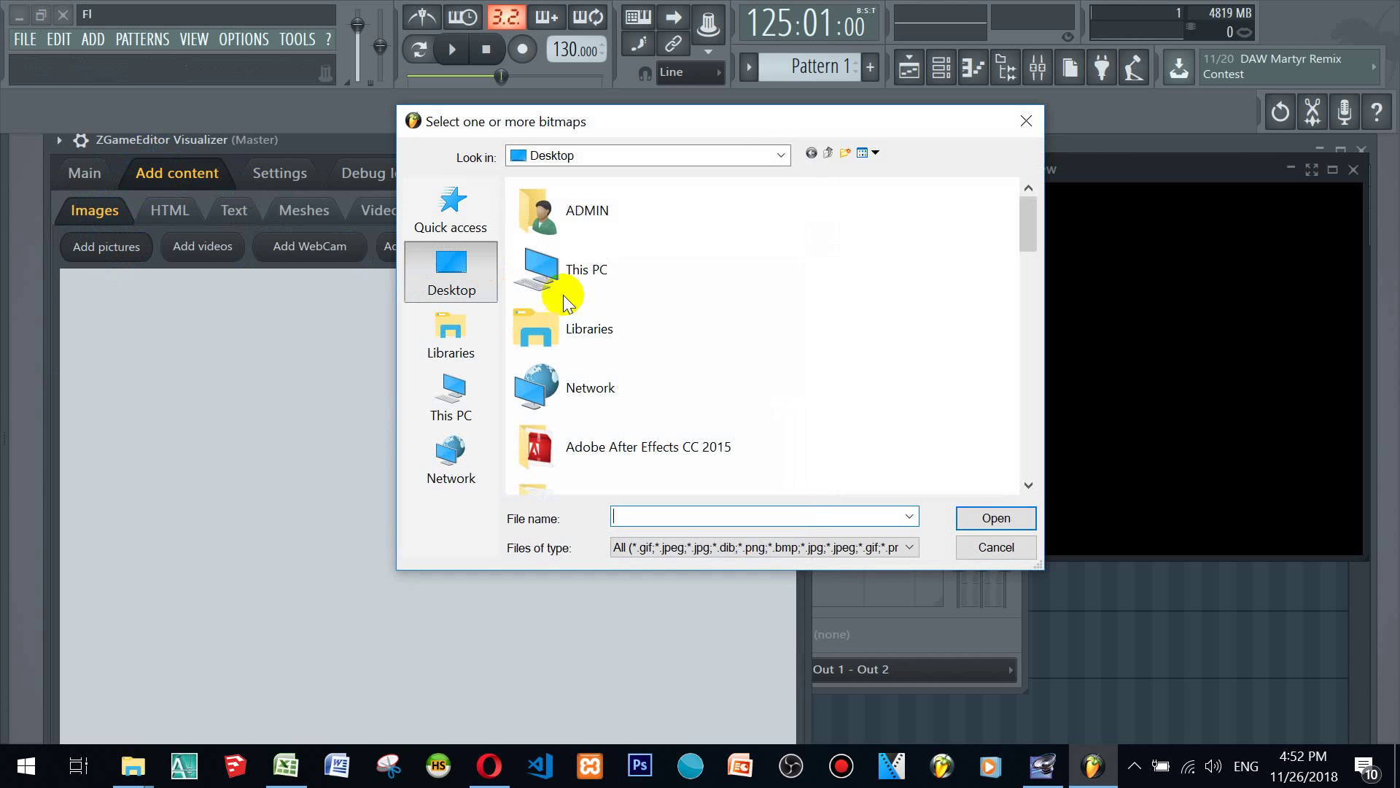
{"action": "left_click", "coordinate": [638, 325]}
{"action": "scroll", "coordinate": [640, 332], "scroll_direction": "down", "scroll_amount": 20}
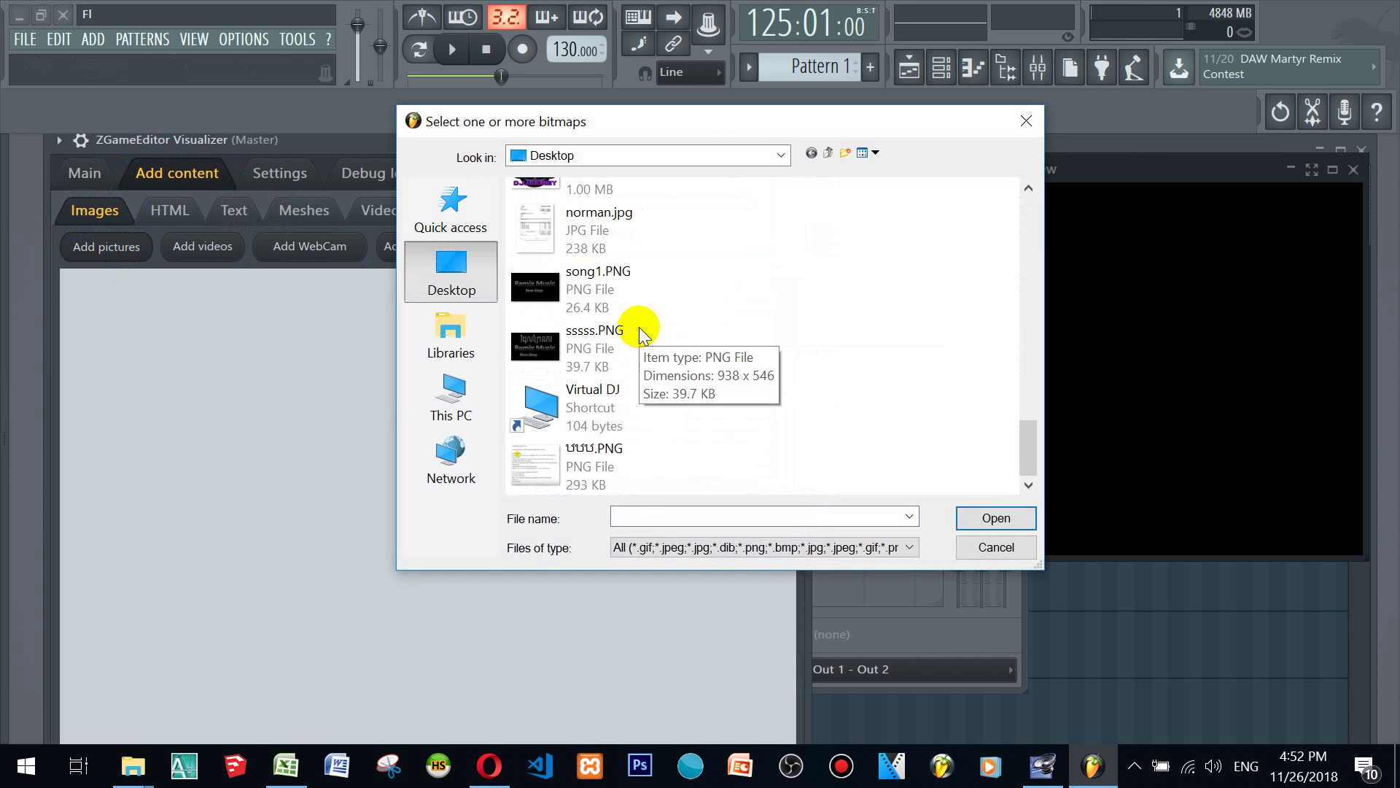
{"action": "left_click", "coordinate": [603, 274]}
{"action": "left_click", "coordinate": [996, 518]}
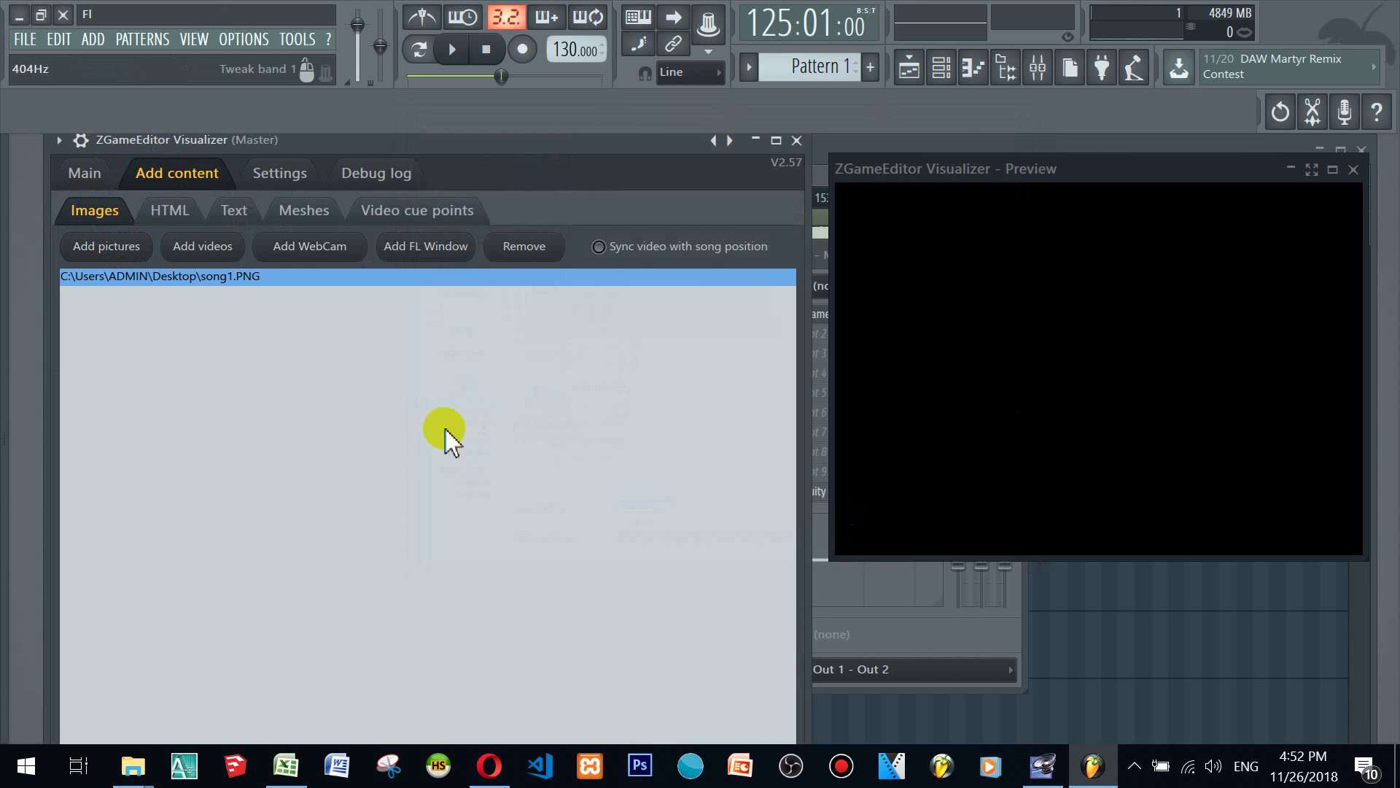
Step: Set layer A to the Image effect with song1.PNG as its image source, and raise Size to the maximum
{"action": "left_click", "coordinate": [84, 173]}
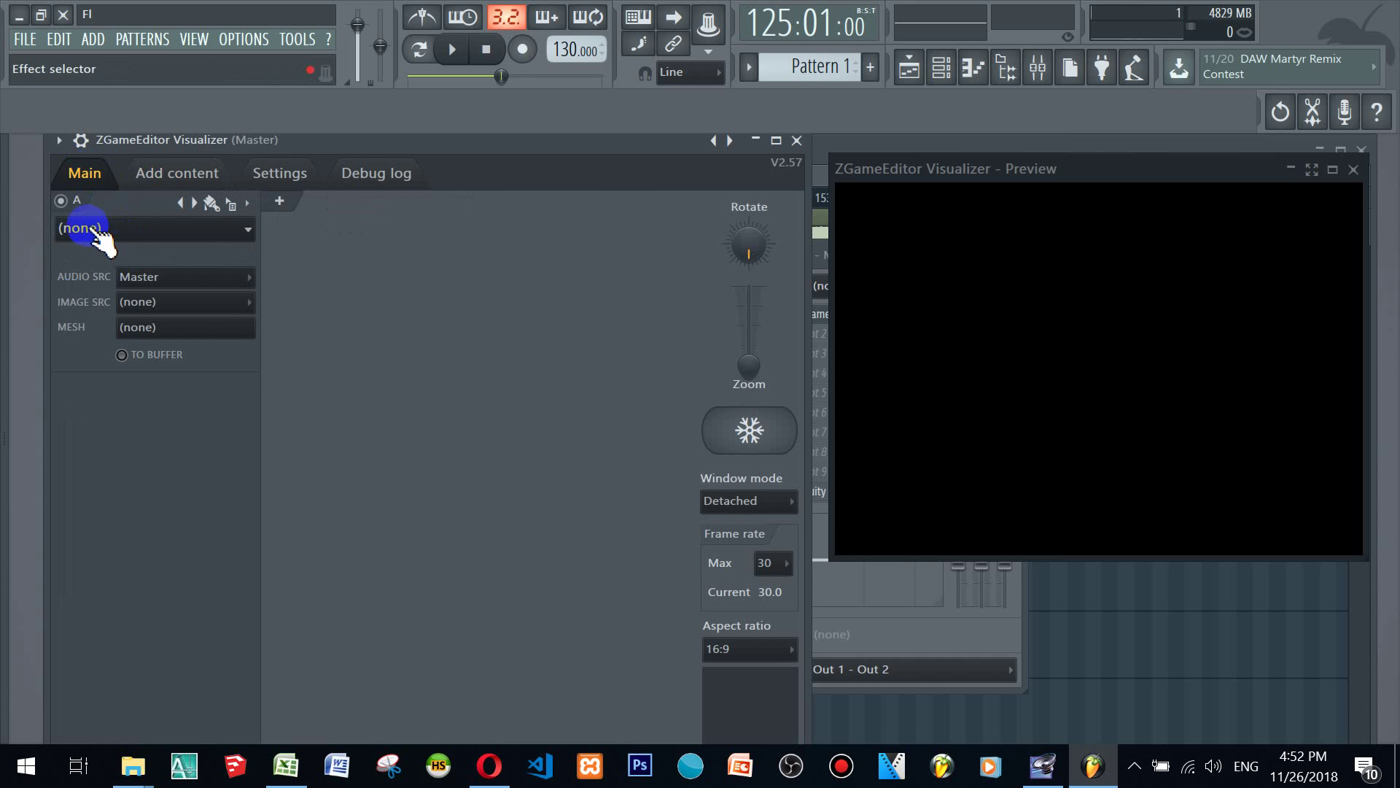
{"action": "left_click", "coordinate": [211, 232]}
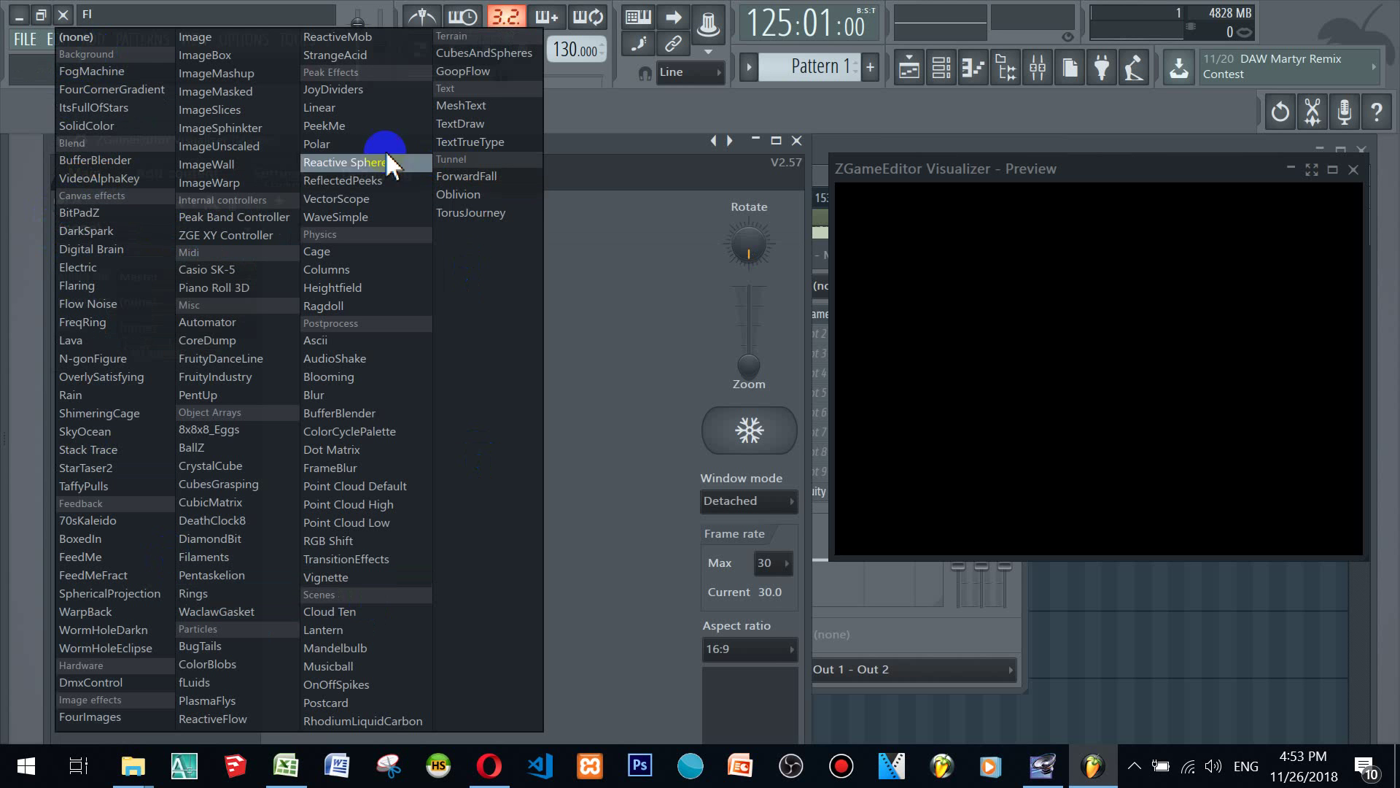
{"action": "left_click", "coordinate": [194, 36]}
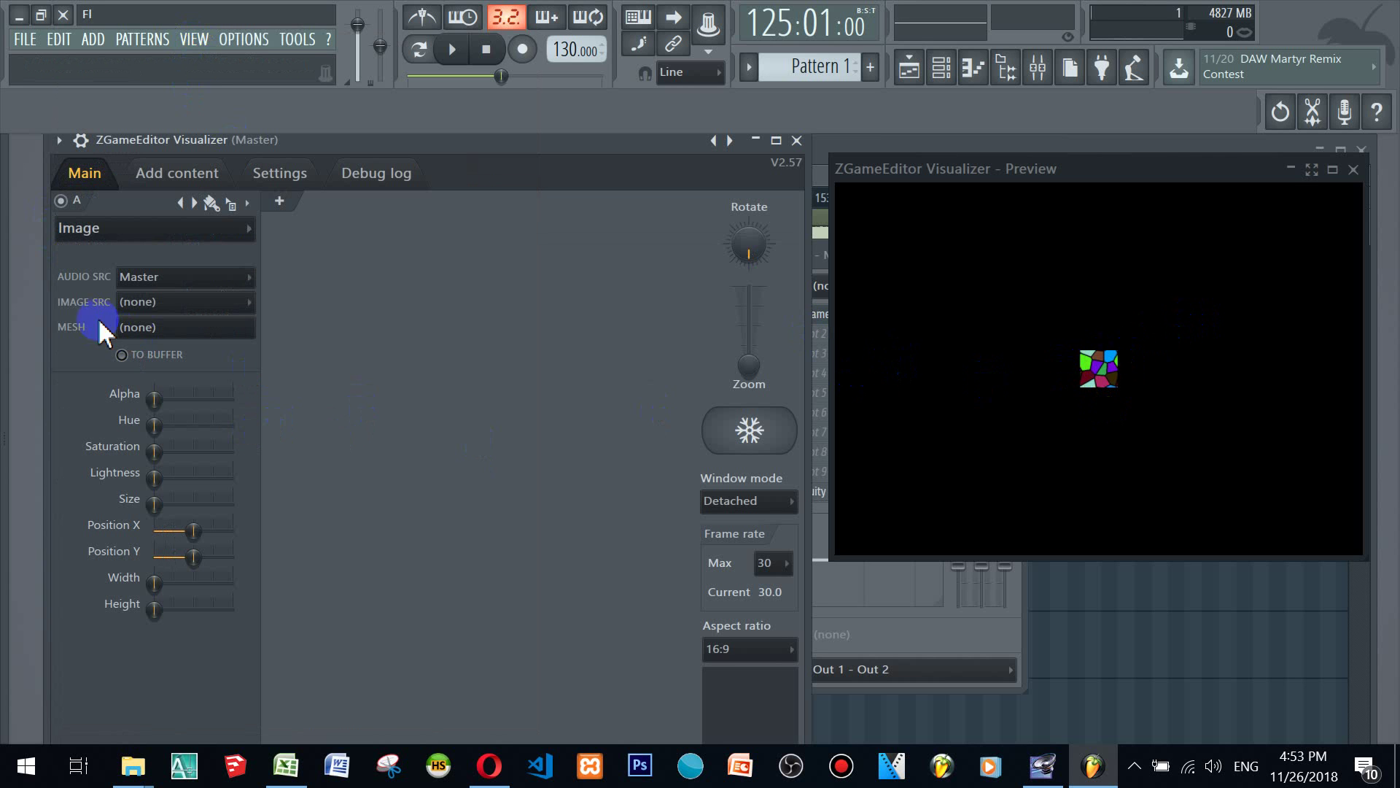
{"action": "left_click", "coordinate": [205, 312]}
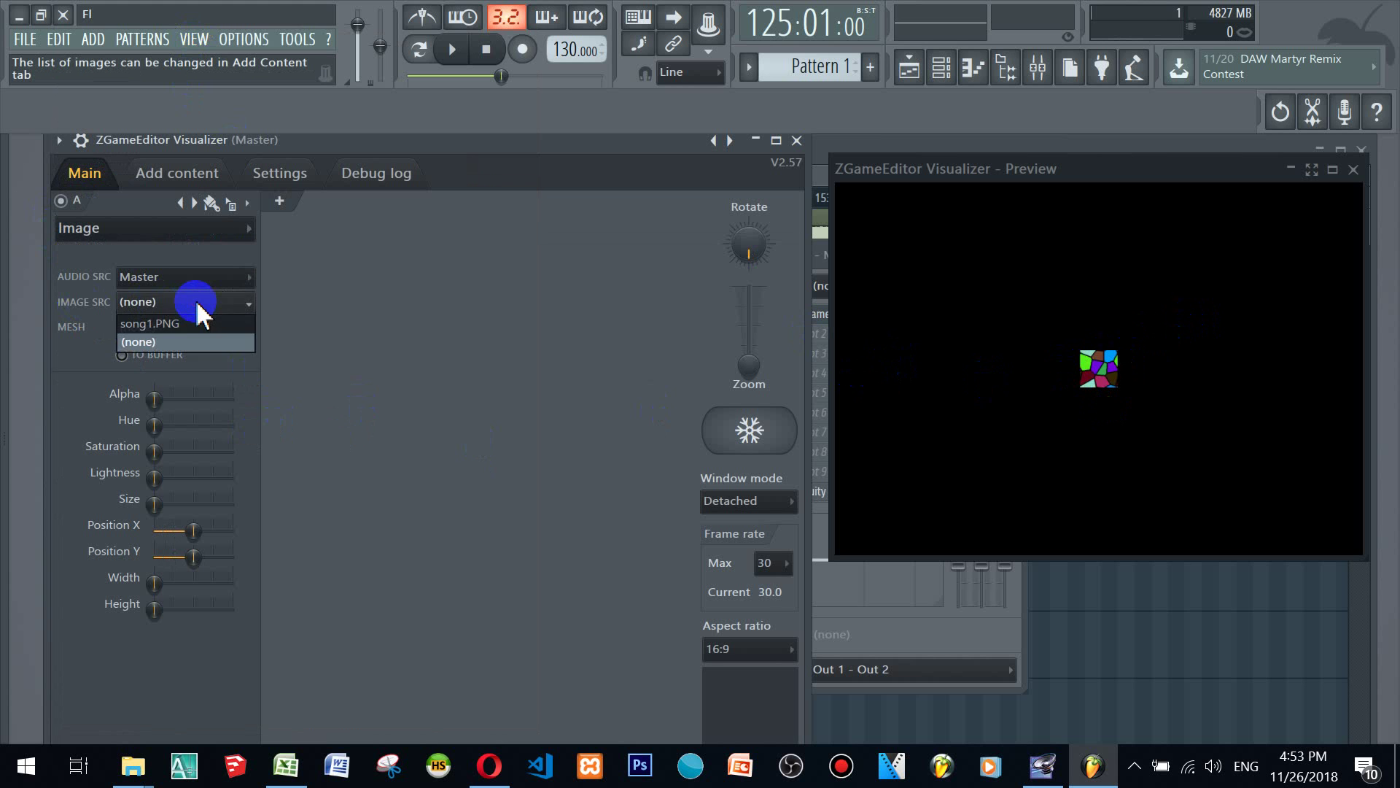
{"action": "left_click", "coordinate": [172, 325]}
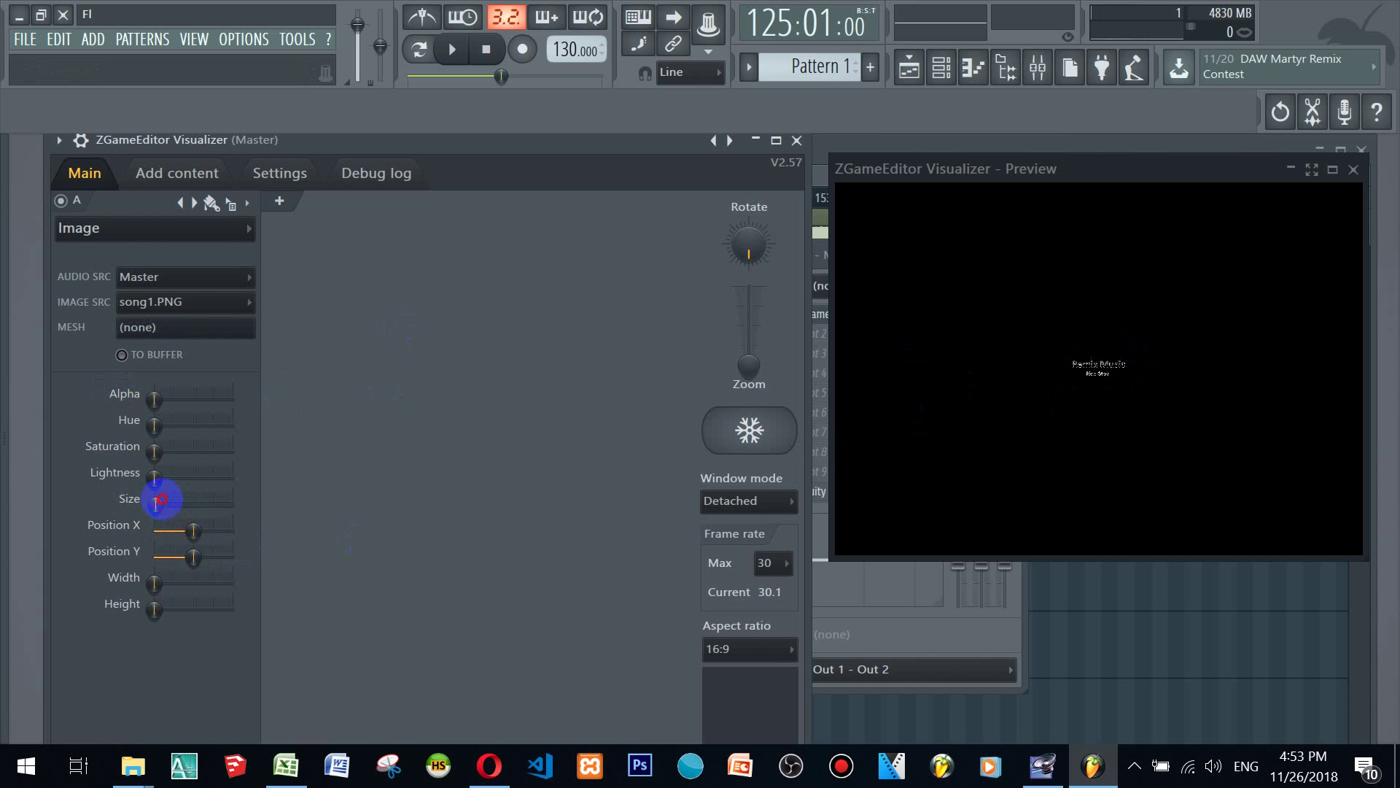
{"action": "left_click_drag", "start_coordinate": [162, 499], "coordinate": [419, 515]}
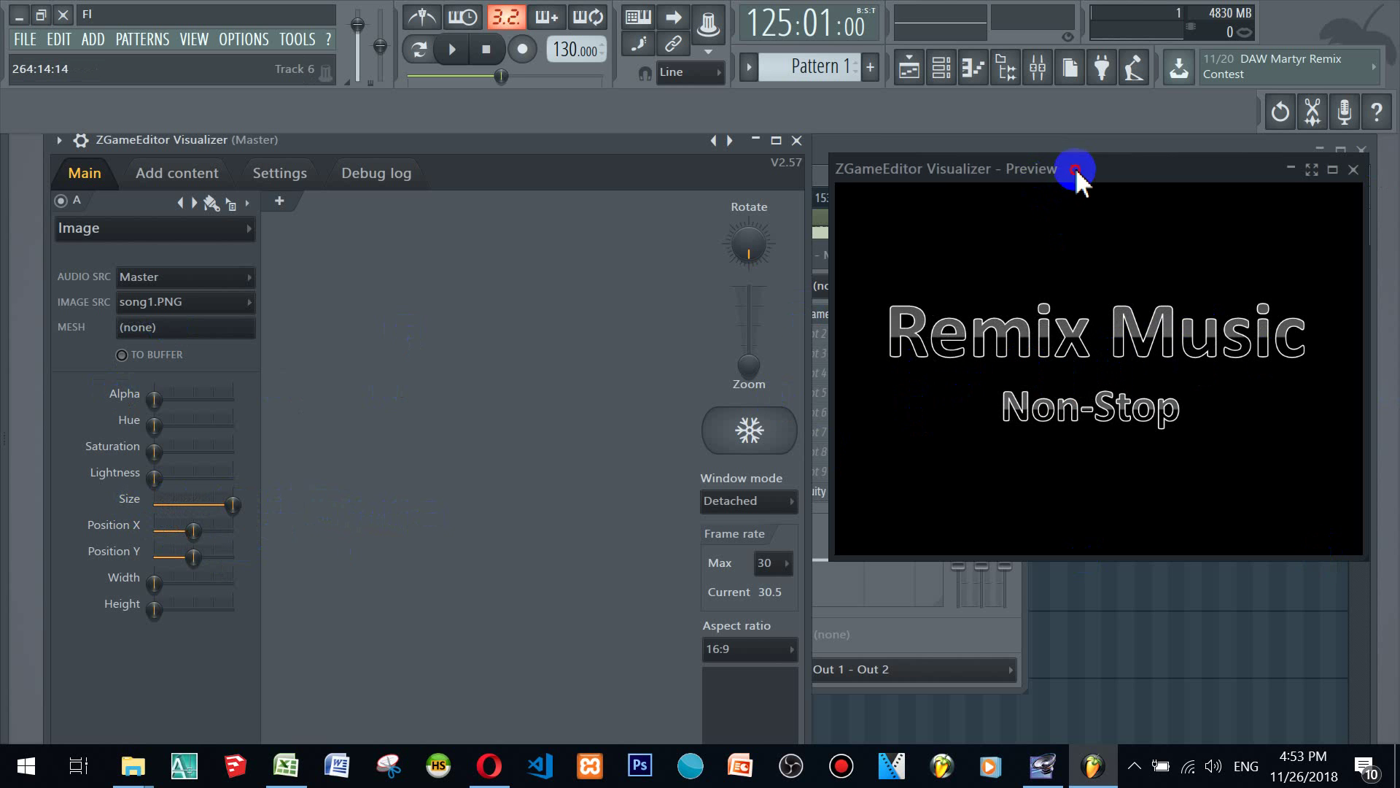
Step: Move the preview window clear of the playlist's Track 1 and play the song from bar 1 to check the title image
{"action": "left_click_drag", "start_coordinate": [1072, 169], "coordinate": [1019, 362]}
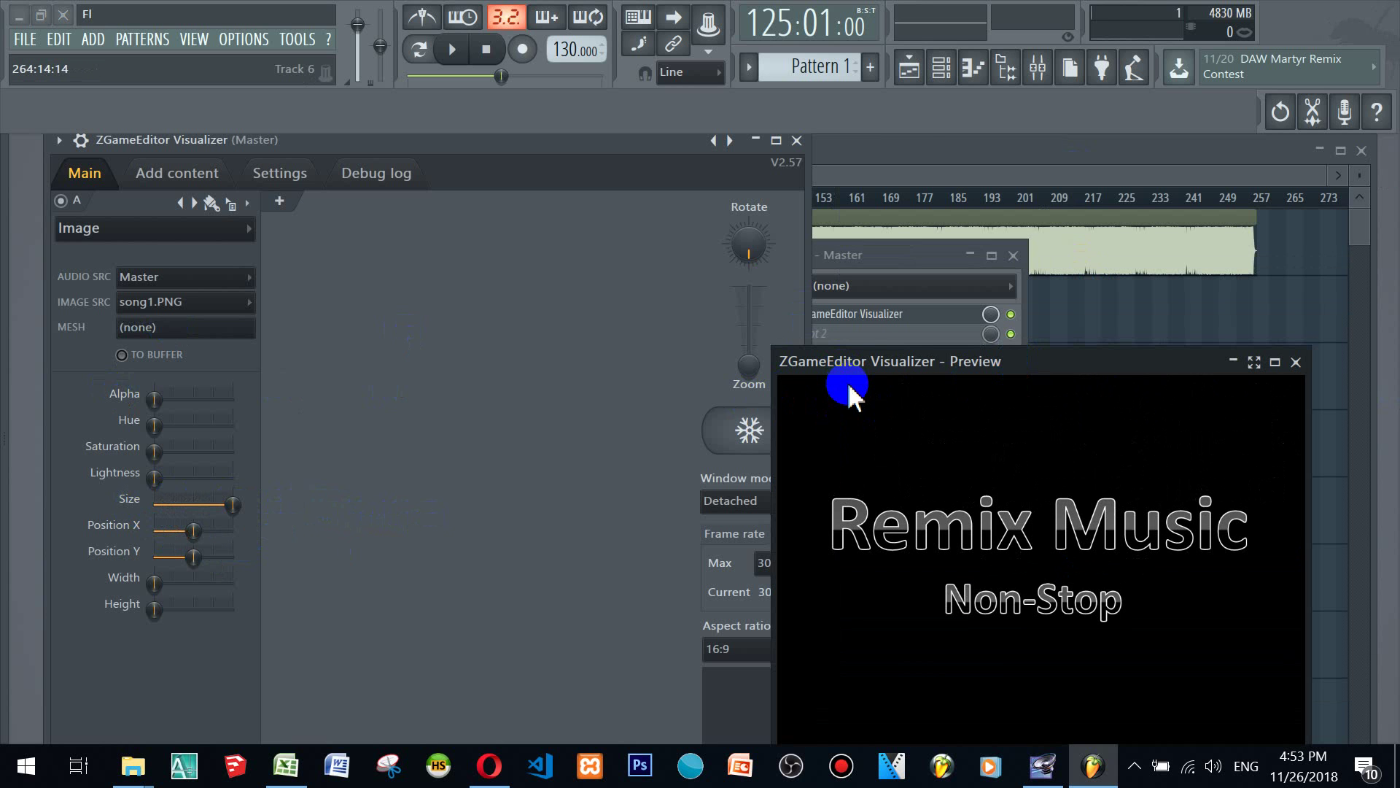
{"action": "left_click", "coordinate": [897, 171]}
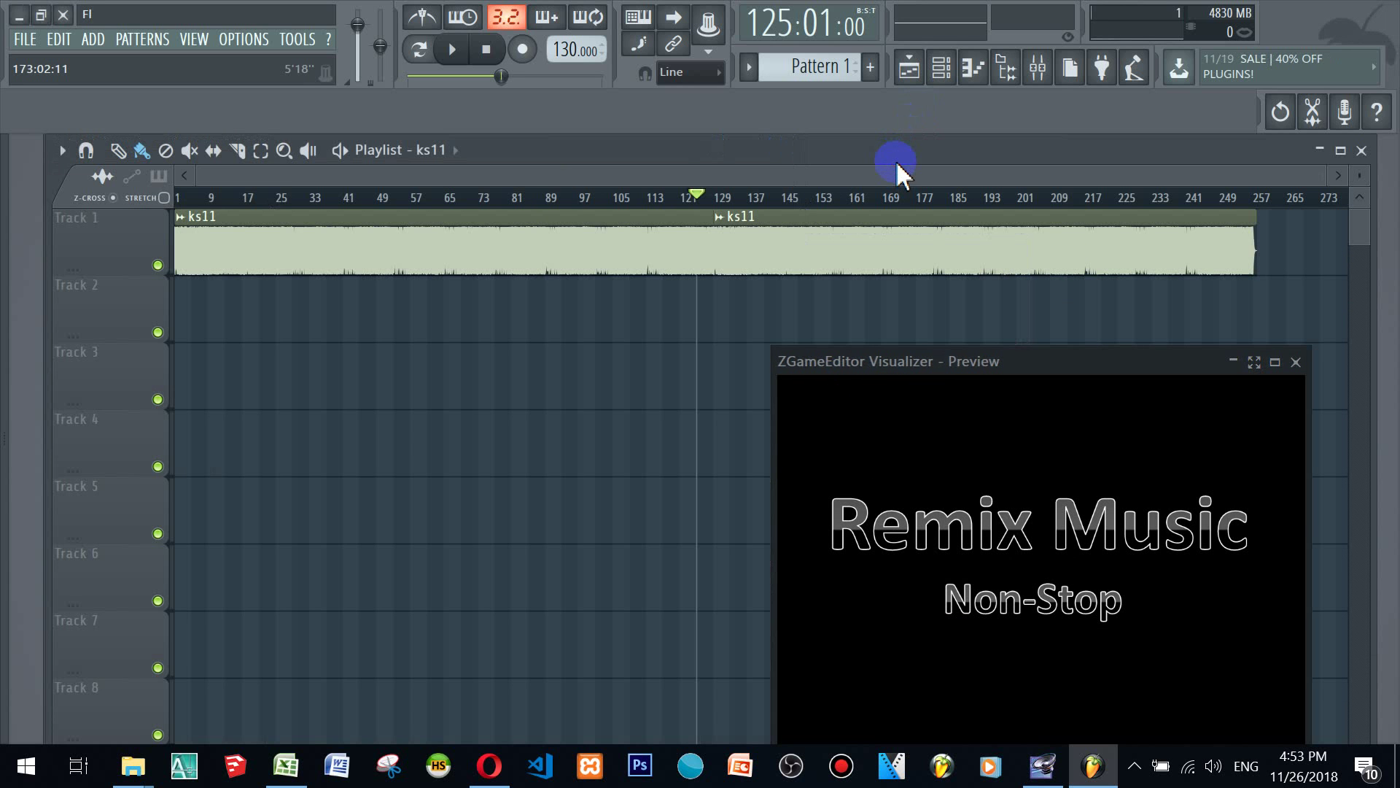
{"action": "left_click", "coordinate": [179, 197]}
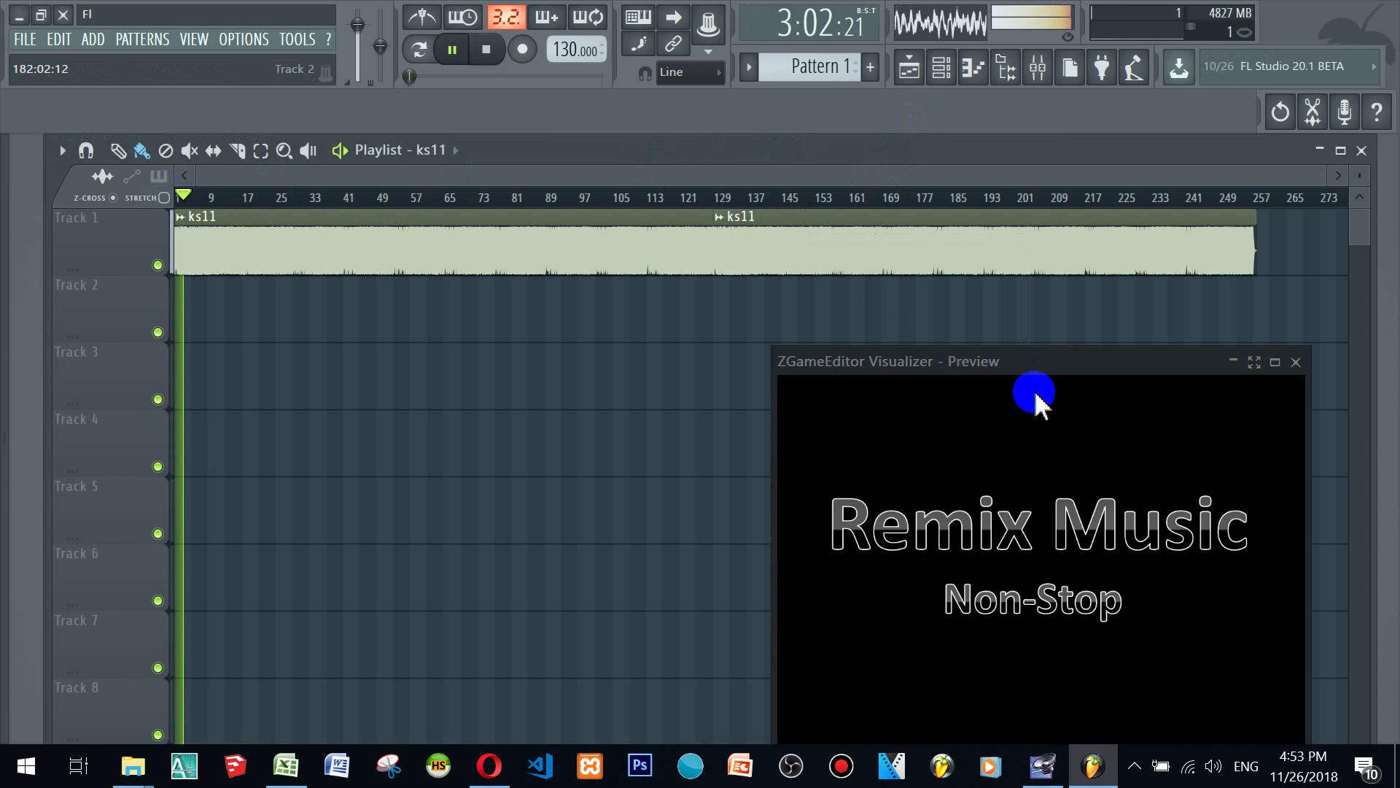
{"action": "key", "text": "space"}
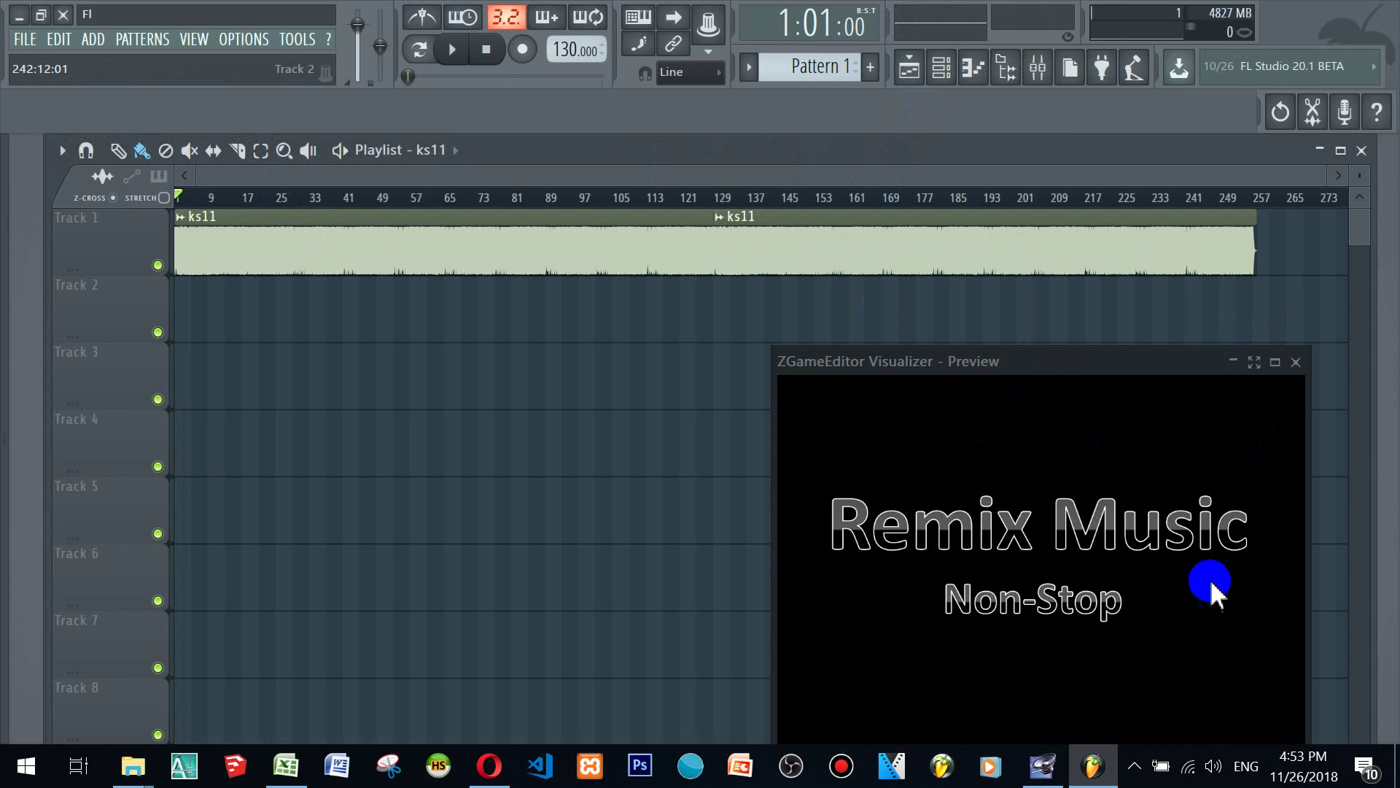
Step: Rearrange the preview and playlist windows around the visualizer, and add layer B with the AudioShake effect
{"action": "left_click_drag", "start_coordinate": [1131, 358], "coordinate": [1134, 209]}
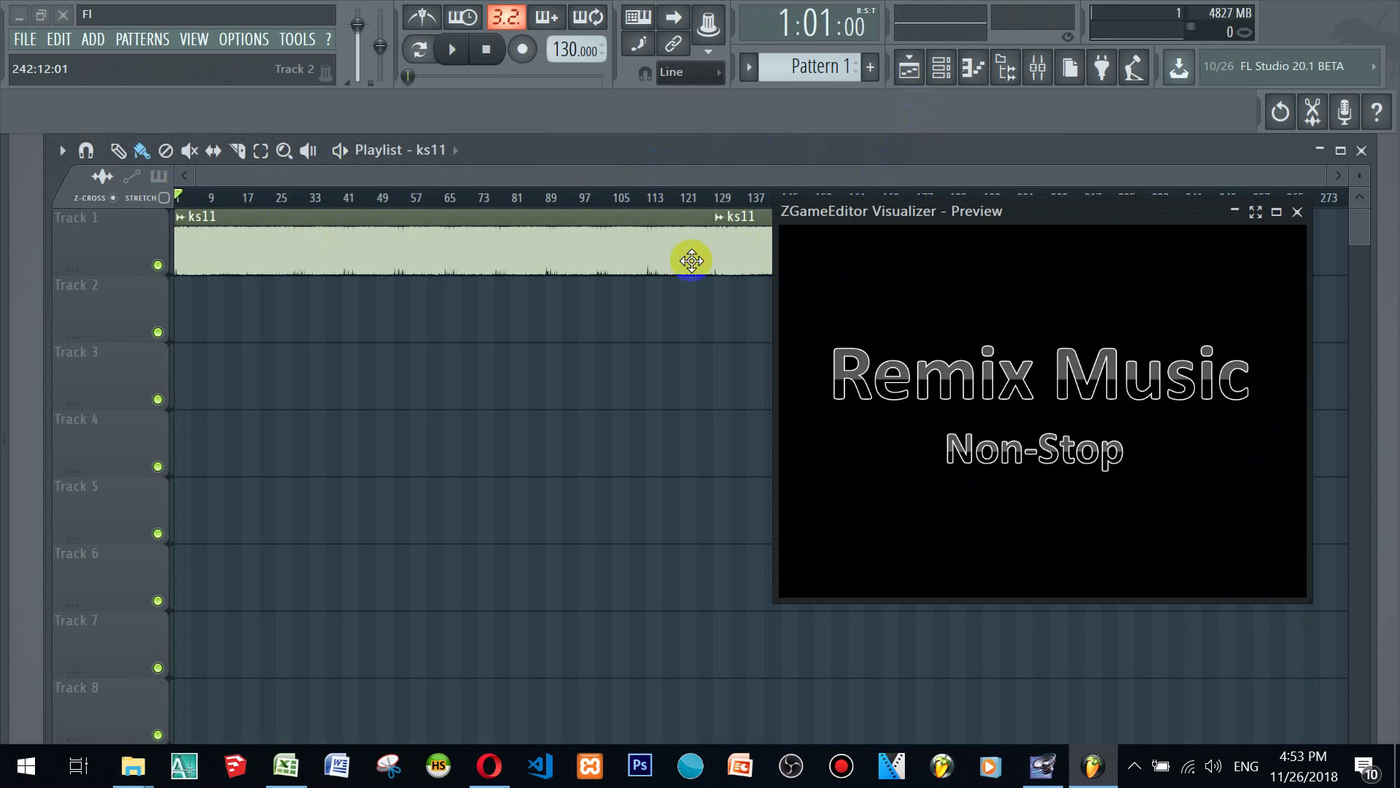
{"action": "left_click_drag", "start_coordinate": [517, 156], "coordinate": [713, 147]}
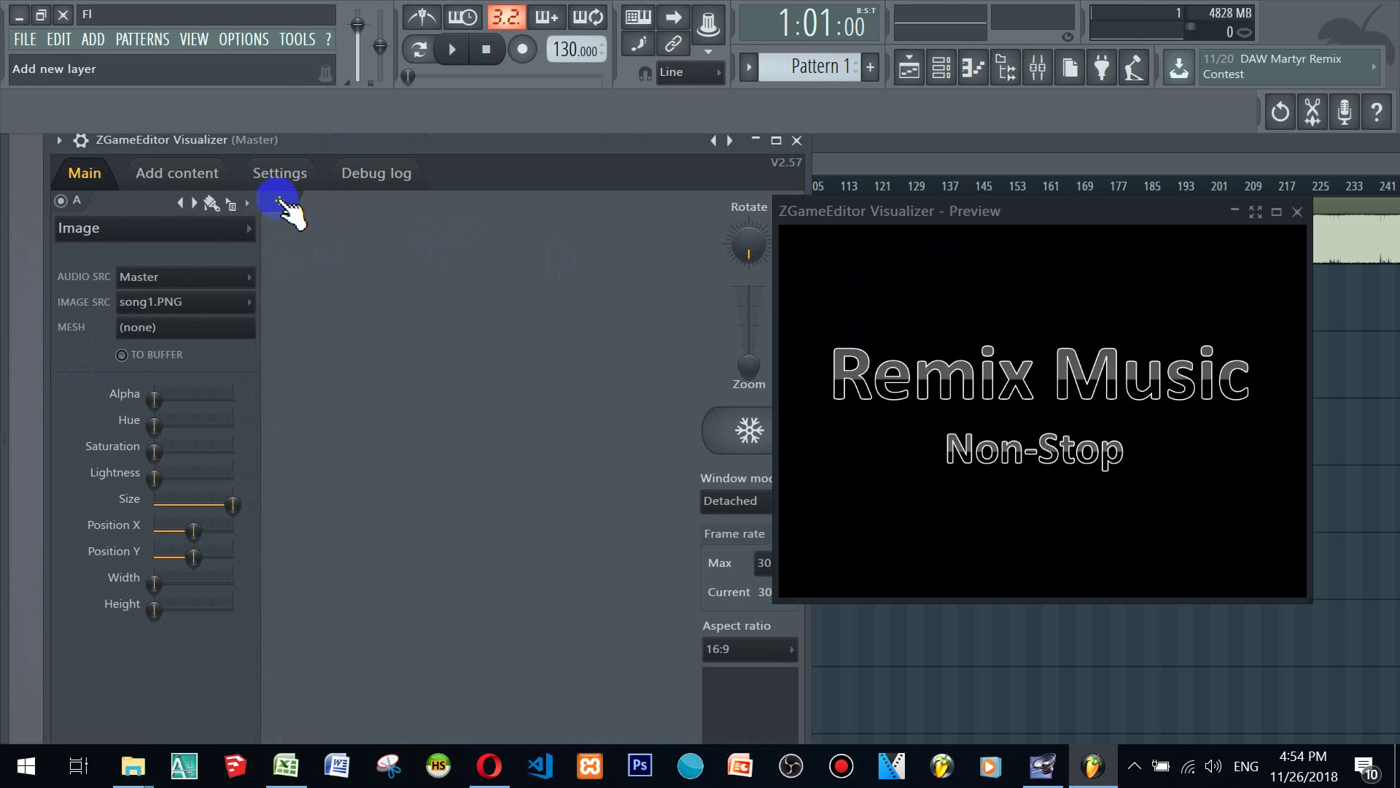
{"action": "left_click", "coordinate": [279, 200]}
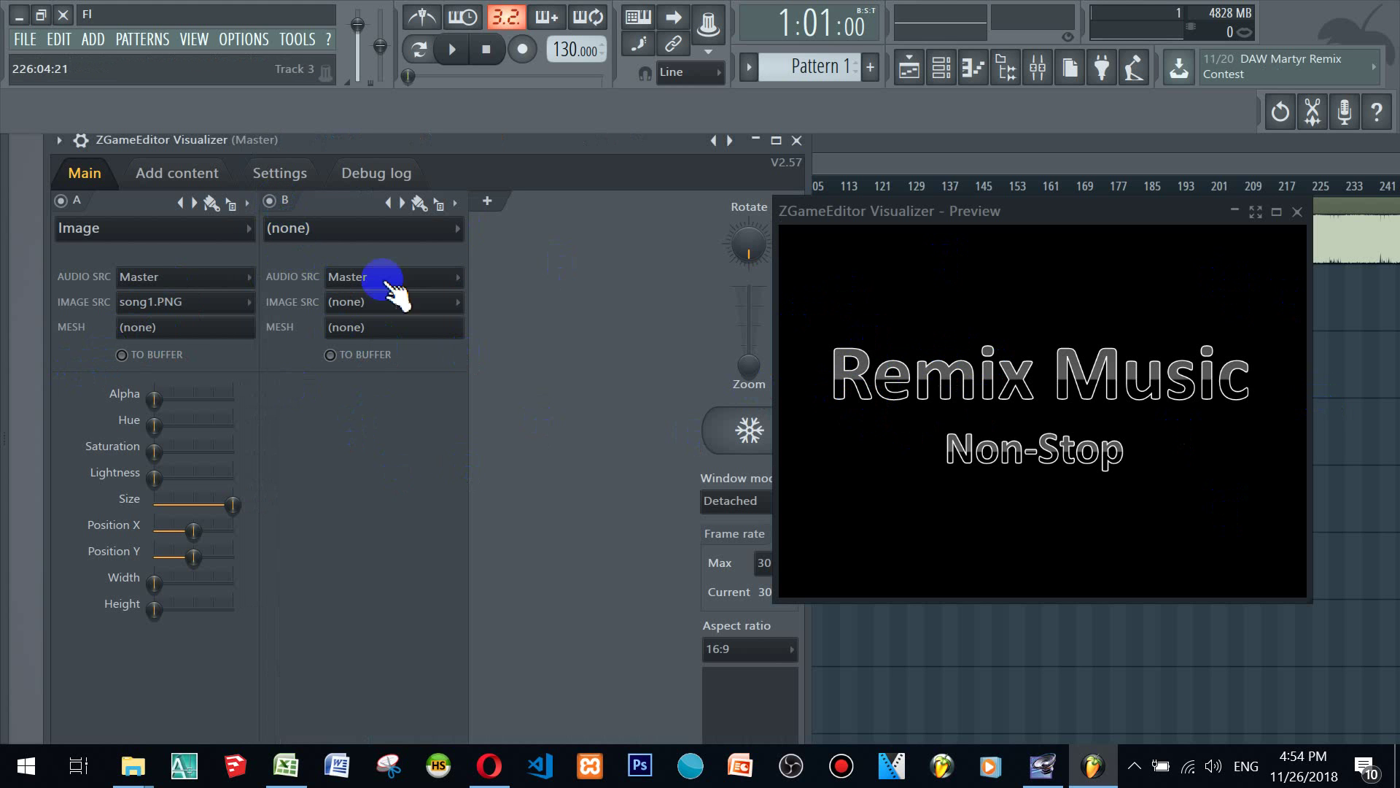
{"action": "left_click", "coordinate": [342, 232]}
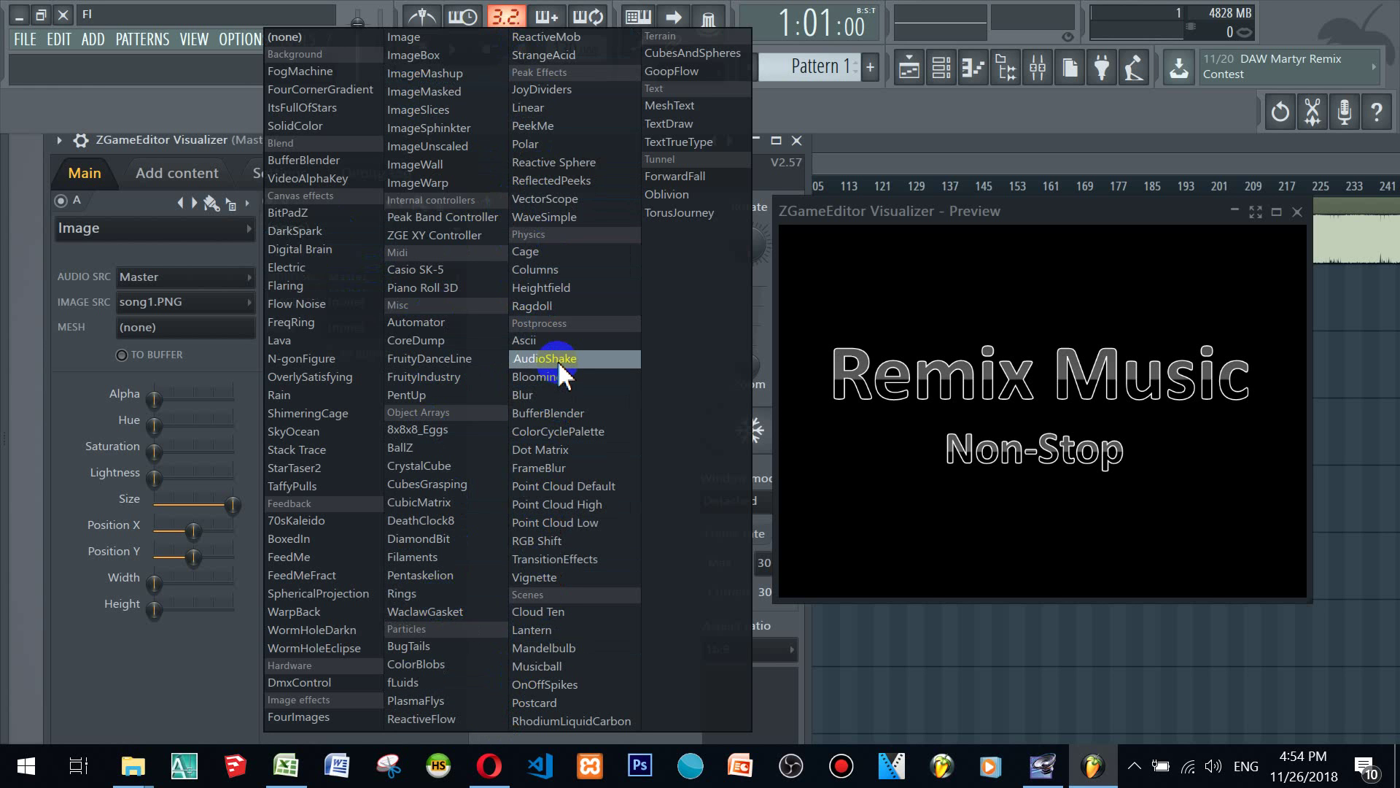
{"action": "left_click", "coordinate": [597, 358]}
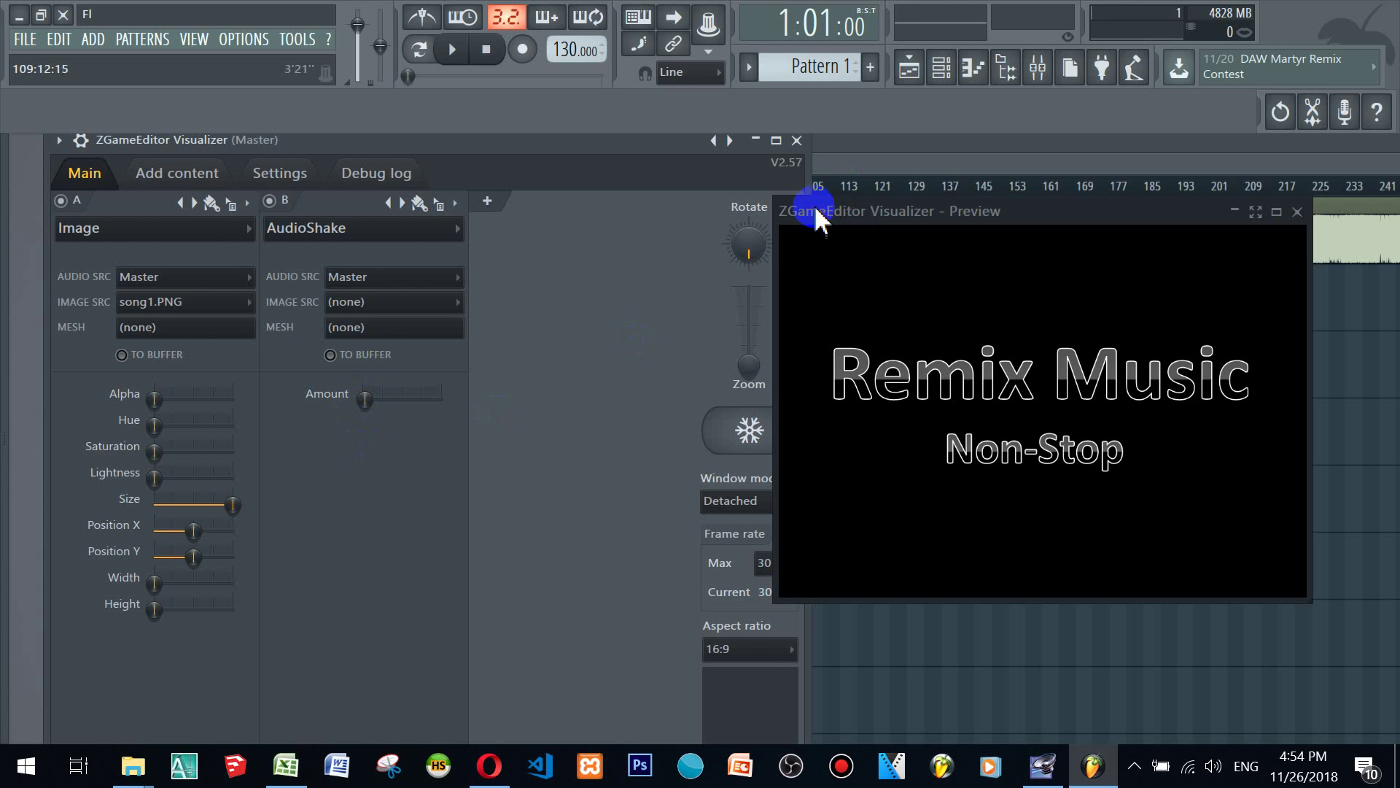
Step: Play the song from bar 1 and from bar 13 to examine how AudioShake moves the title image
{"action": "key", "text": "space"}
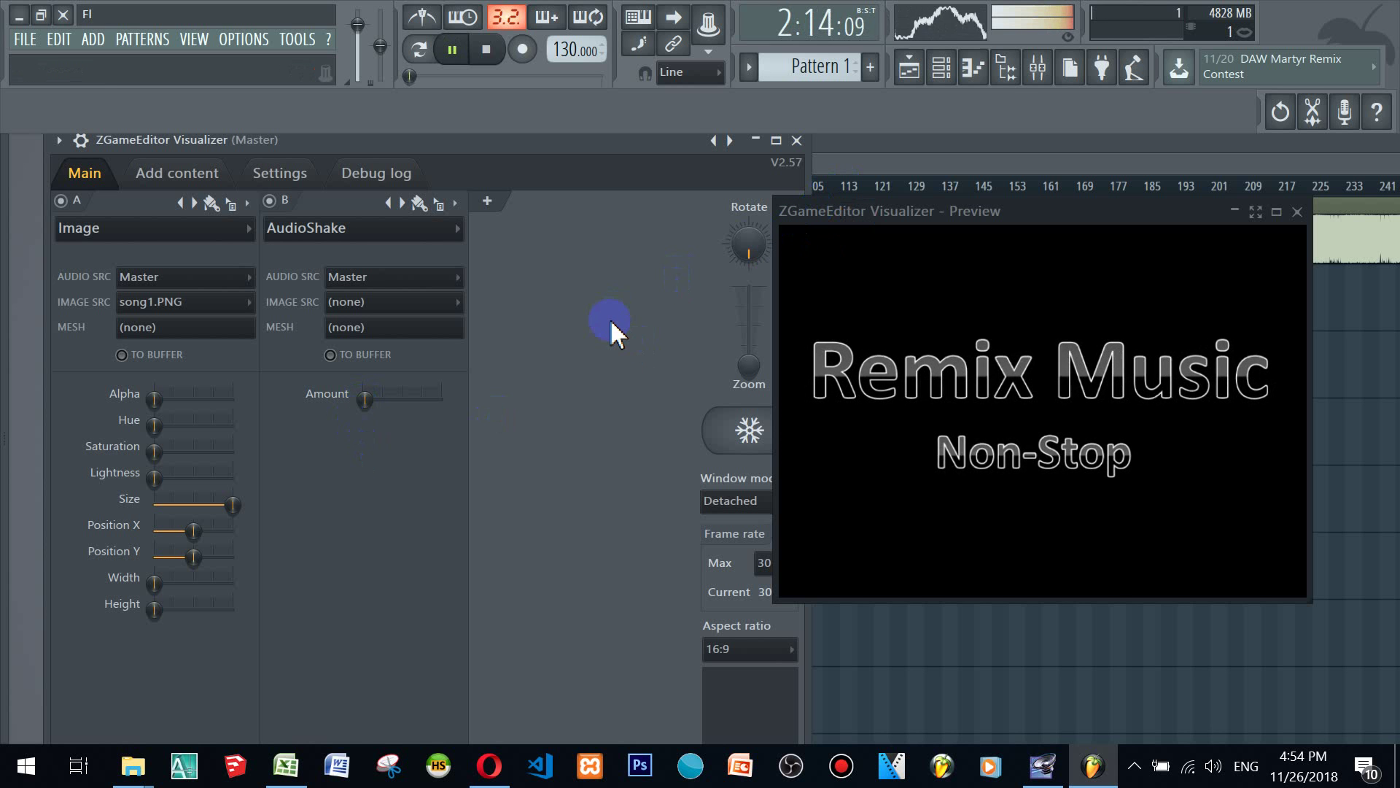
{"action": "key", "text": "space"}
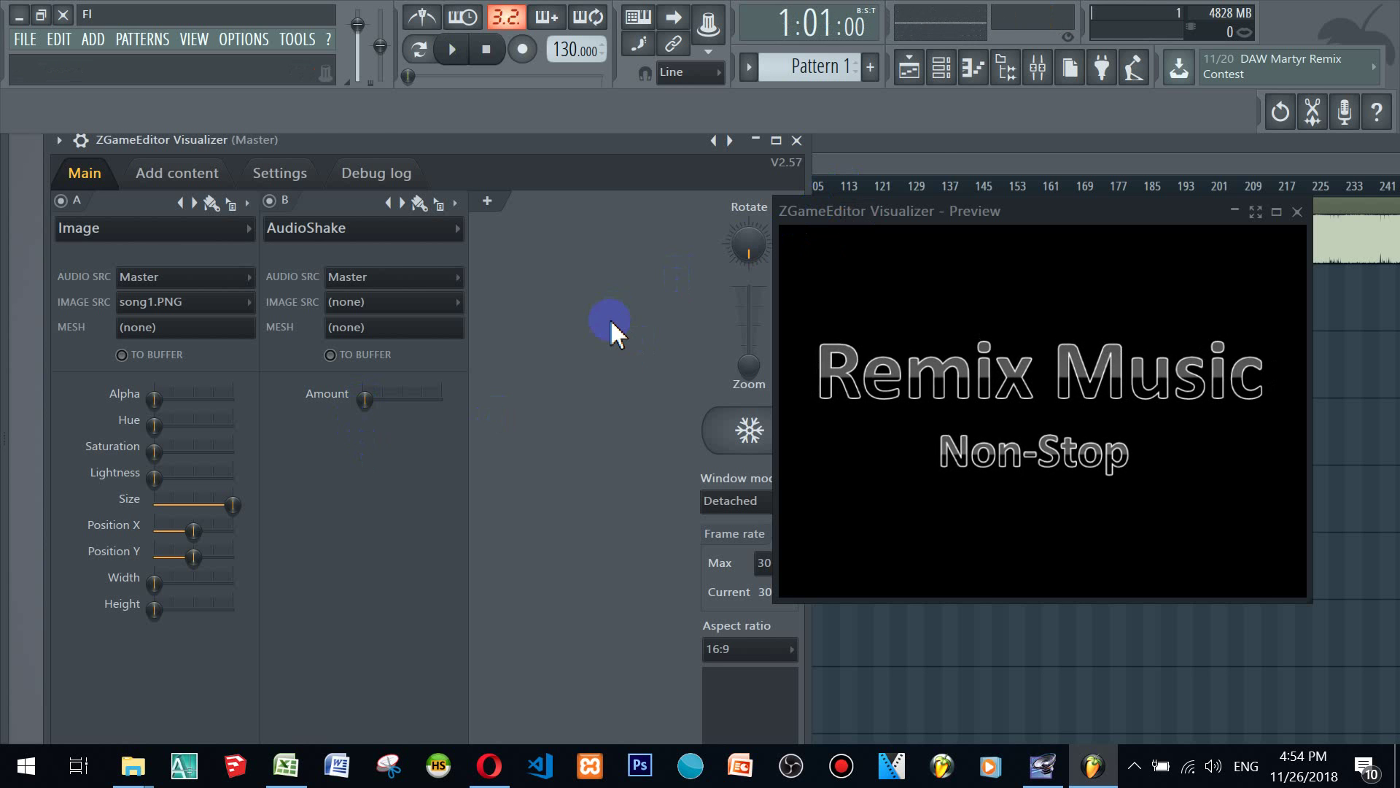
{"action": "left_click", "coordinate": [929, 150]}
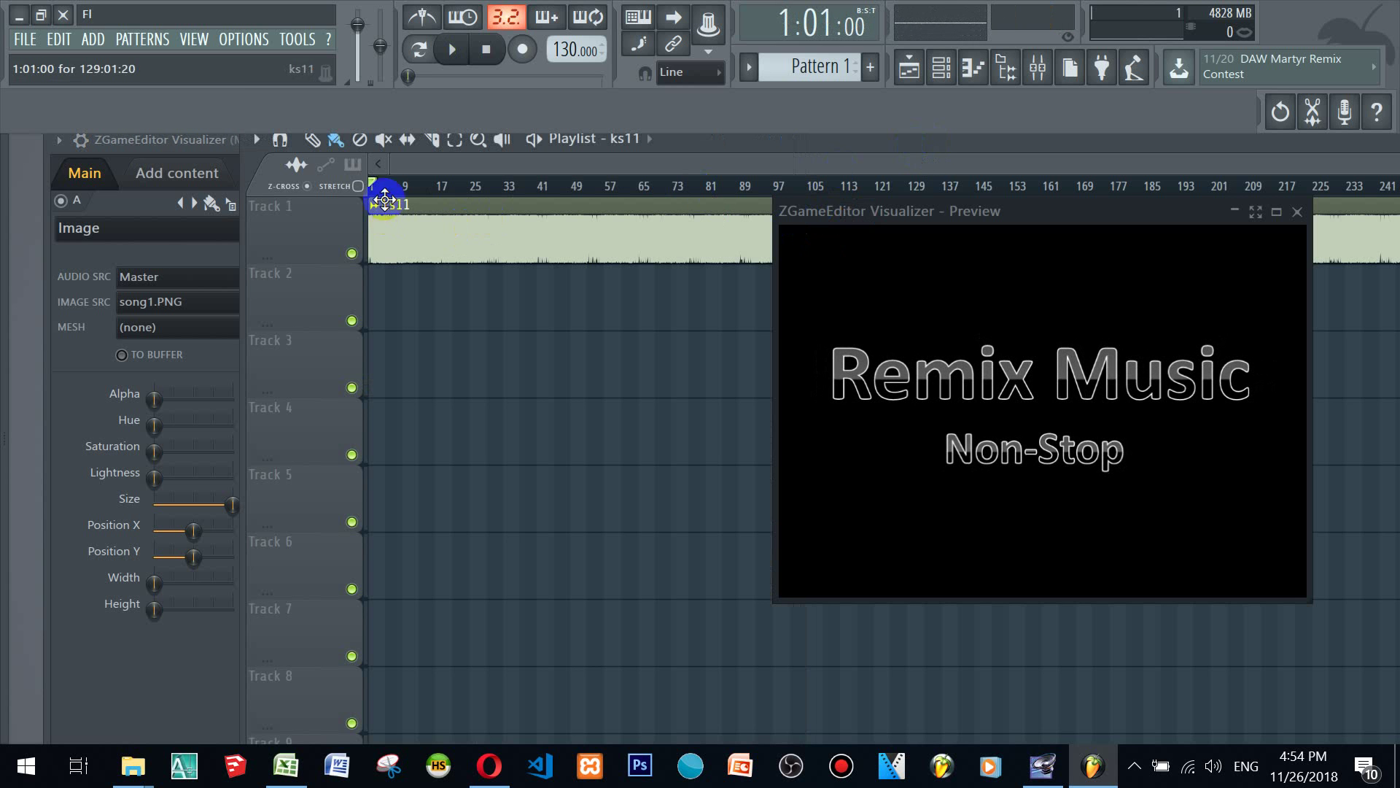
{"action": "left_click_drag", "start_coordinate": [379, 188], "coordinate": [422, 189]}
{"action": "key", "text": "space"}
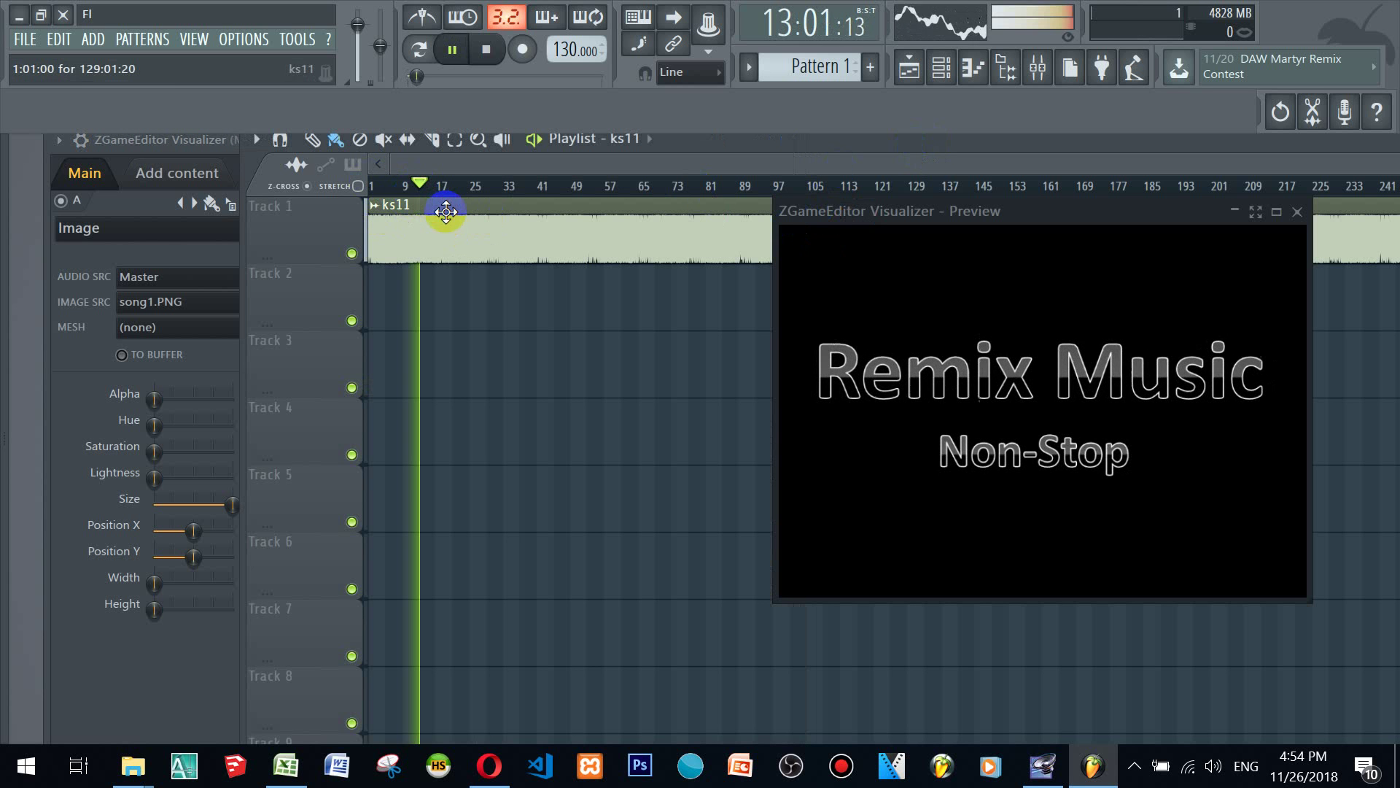
{"action": "key", "text": "space"}
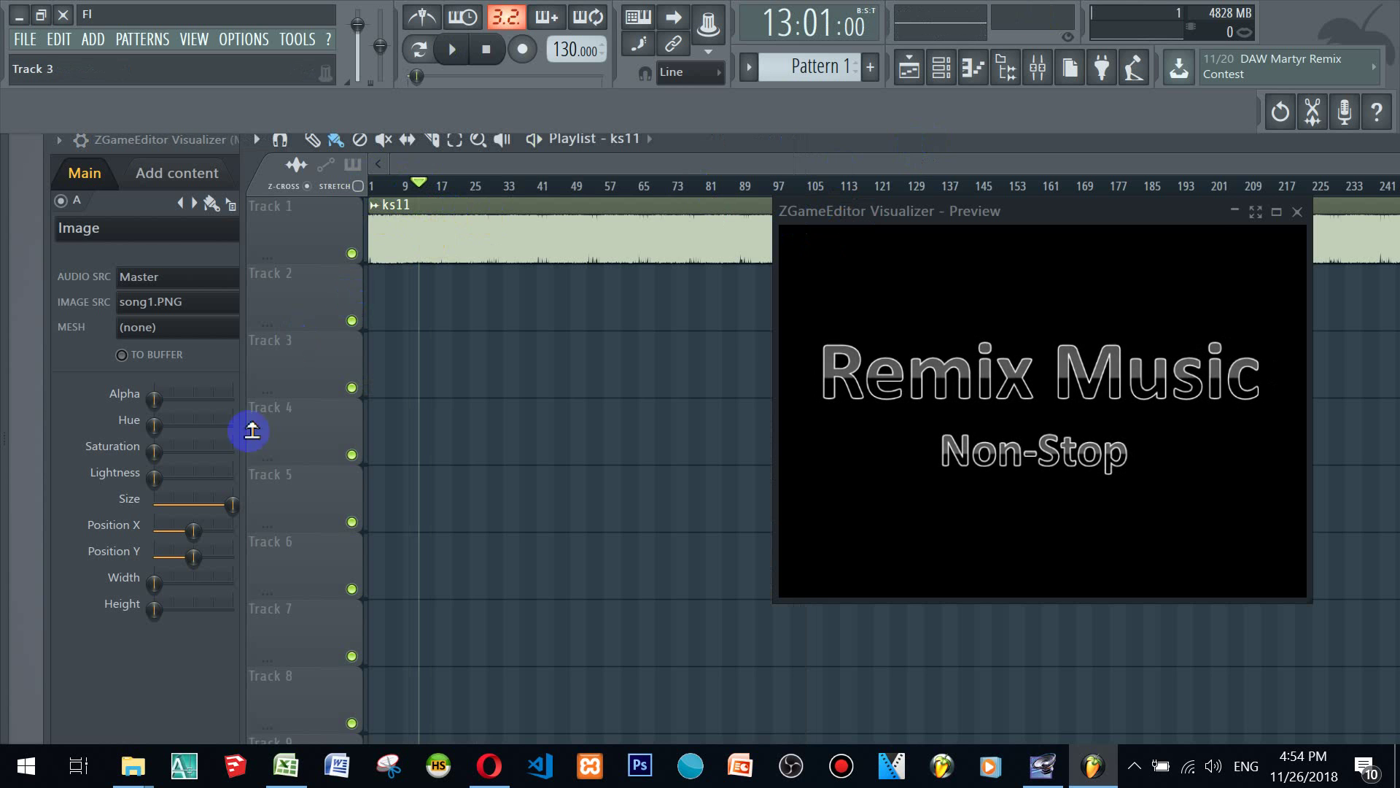
Step: Test layer B's AudioShake Amount during playback from bar 13, leaving it at the minimum
{"action": "left_click", "coordinate": [89, 379]}
{"action": "left_click", "coordinate": [366, 399]}
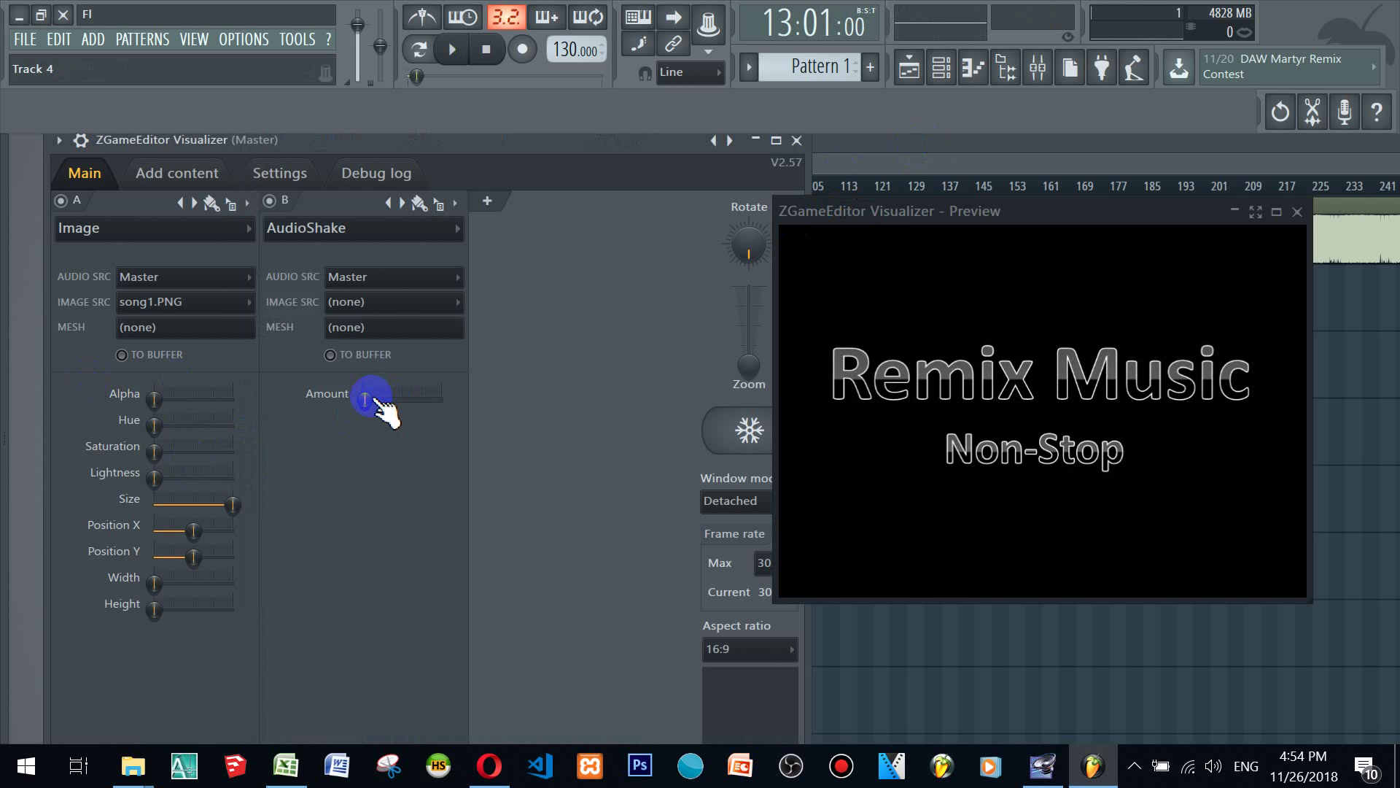
{"action": "key", "text": "space"}
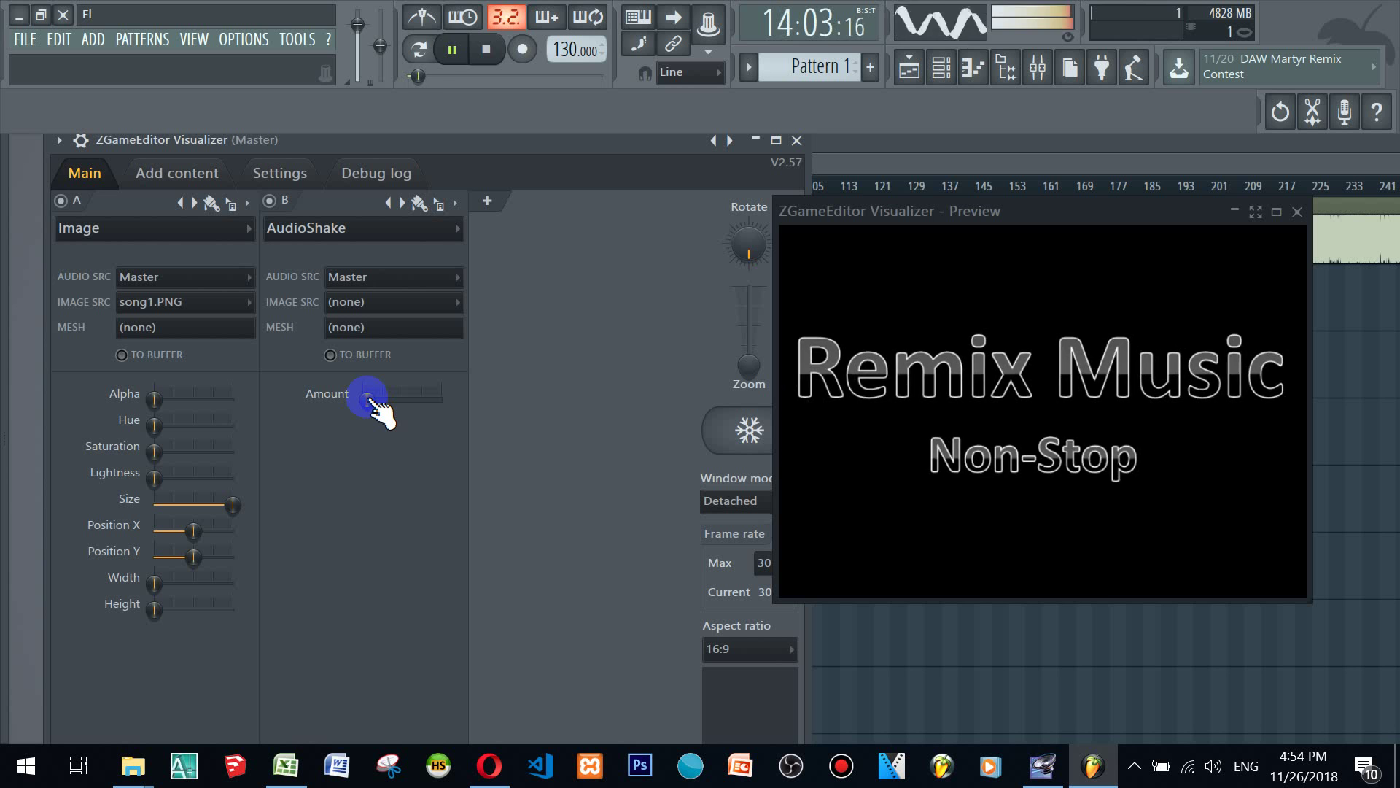
{"action": "key", "text": "space"}
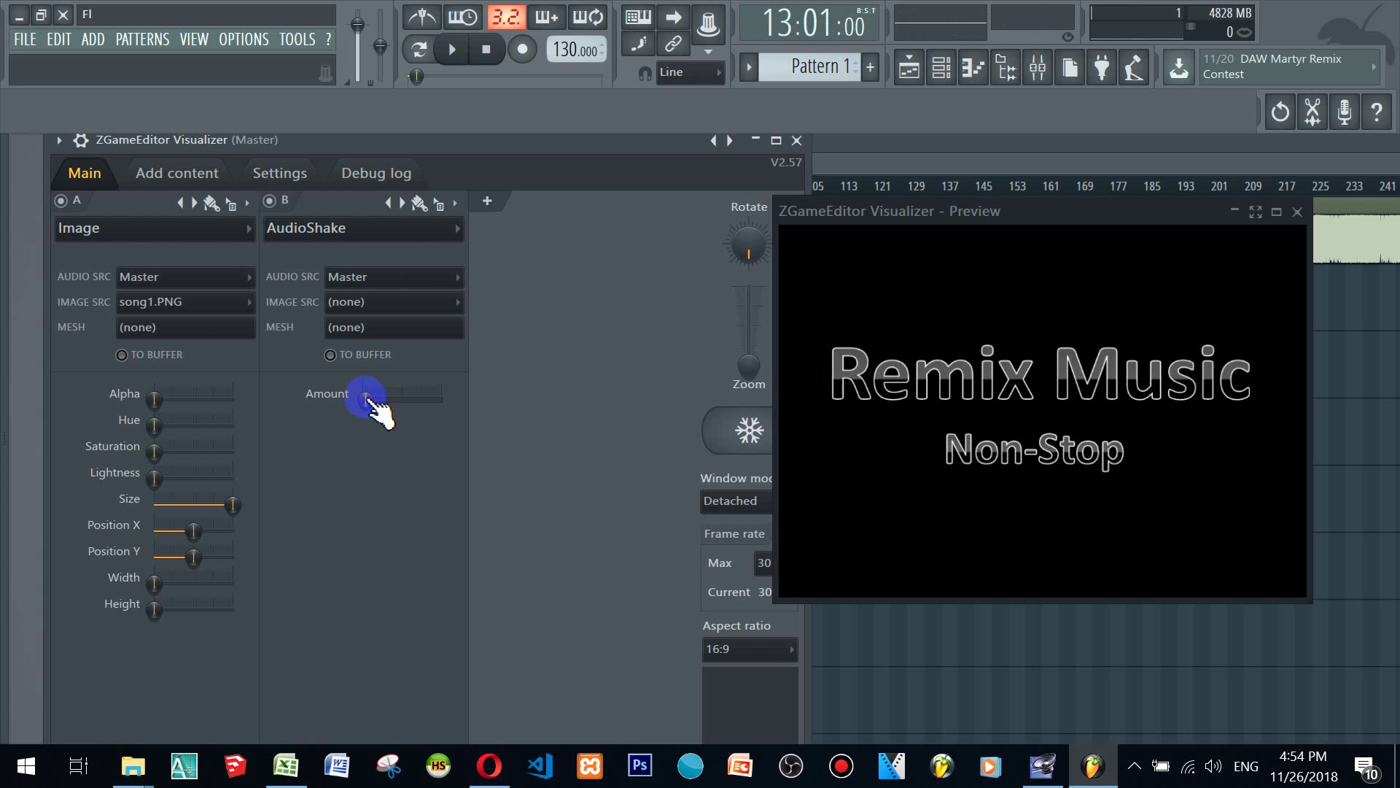
{"action": "key", "text": "space"}
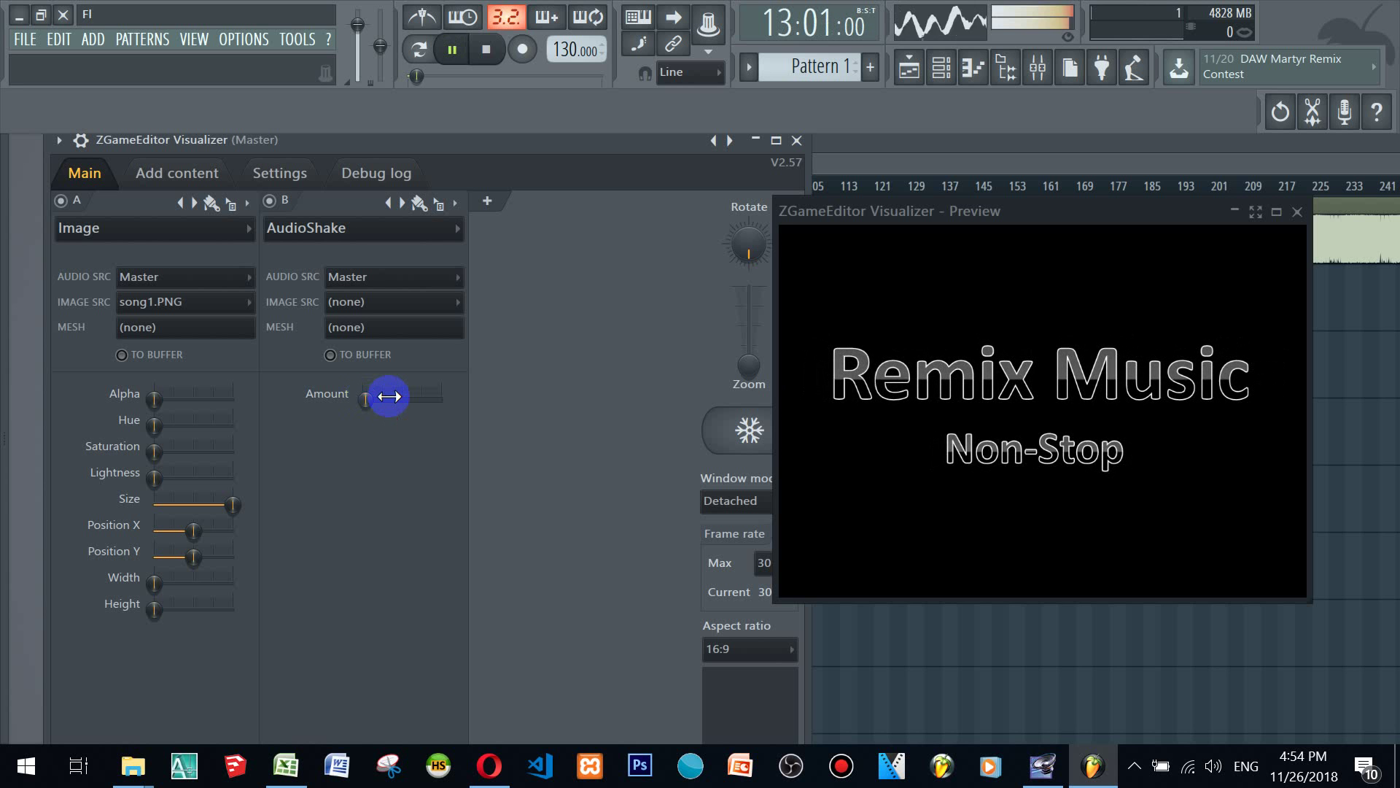
{"action": "key", "text": "space"}
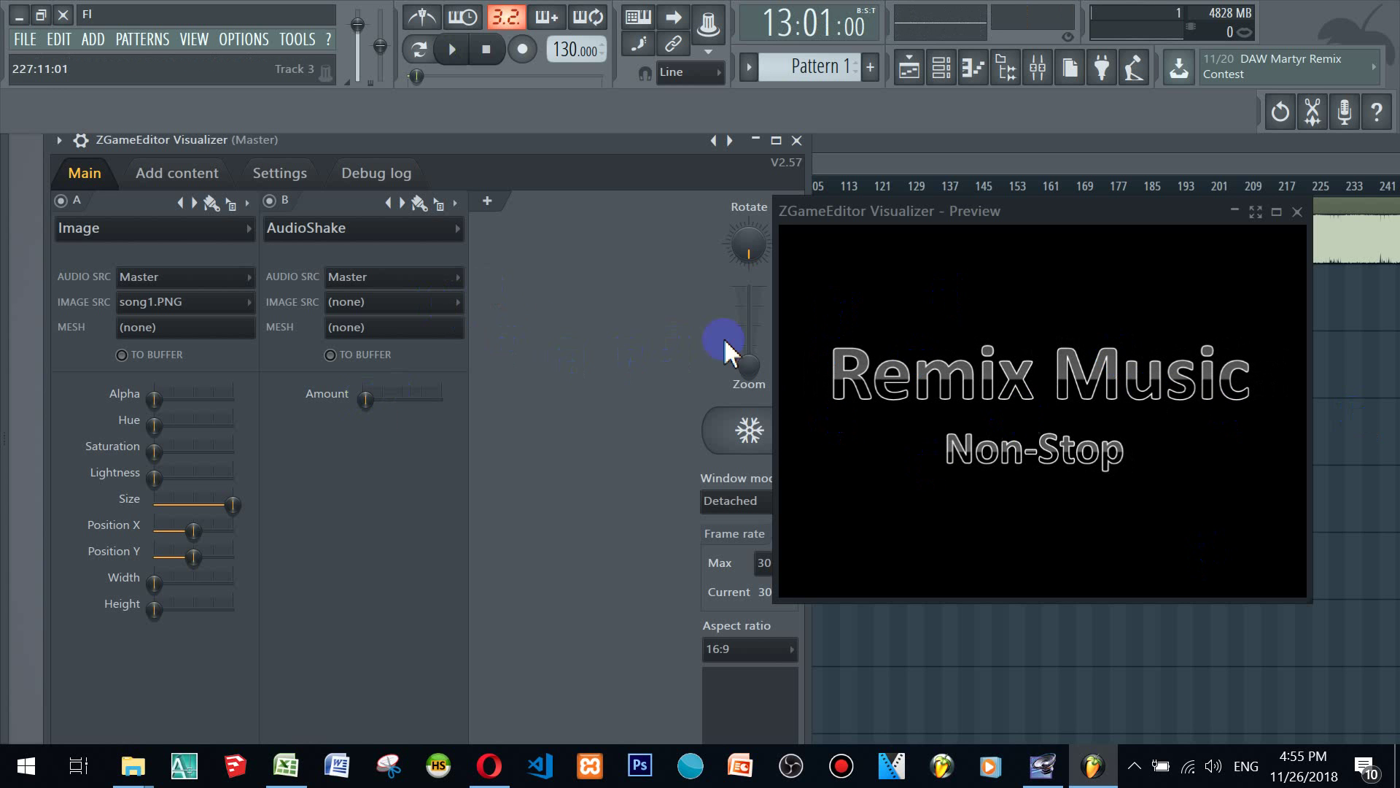
Step: Add layer C to the visualizer and give it the SkyOcean effect
{"action": "left_click", "coordinate": [487, 201]}
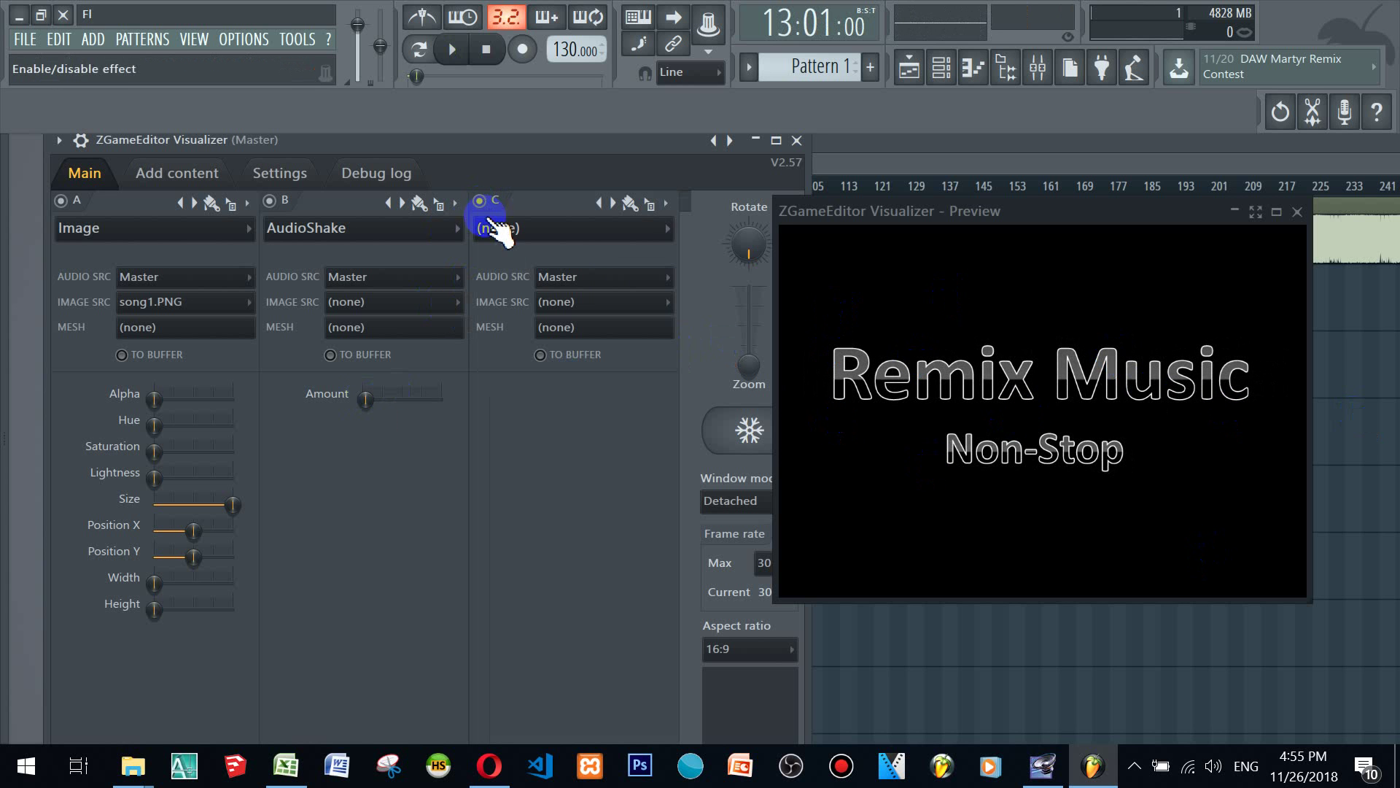
{"action": "left_click", "coordinate": [573, 229]}
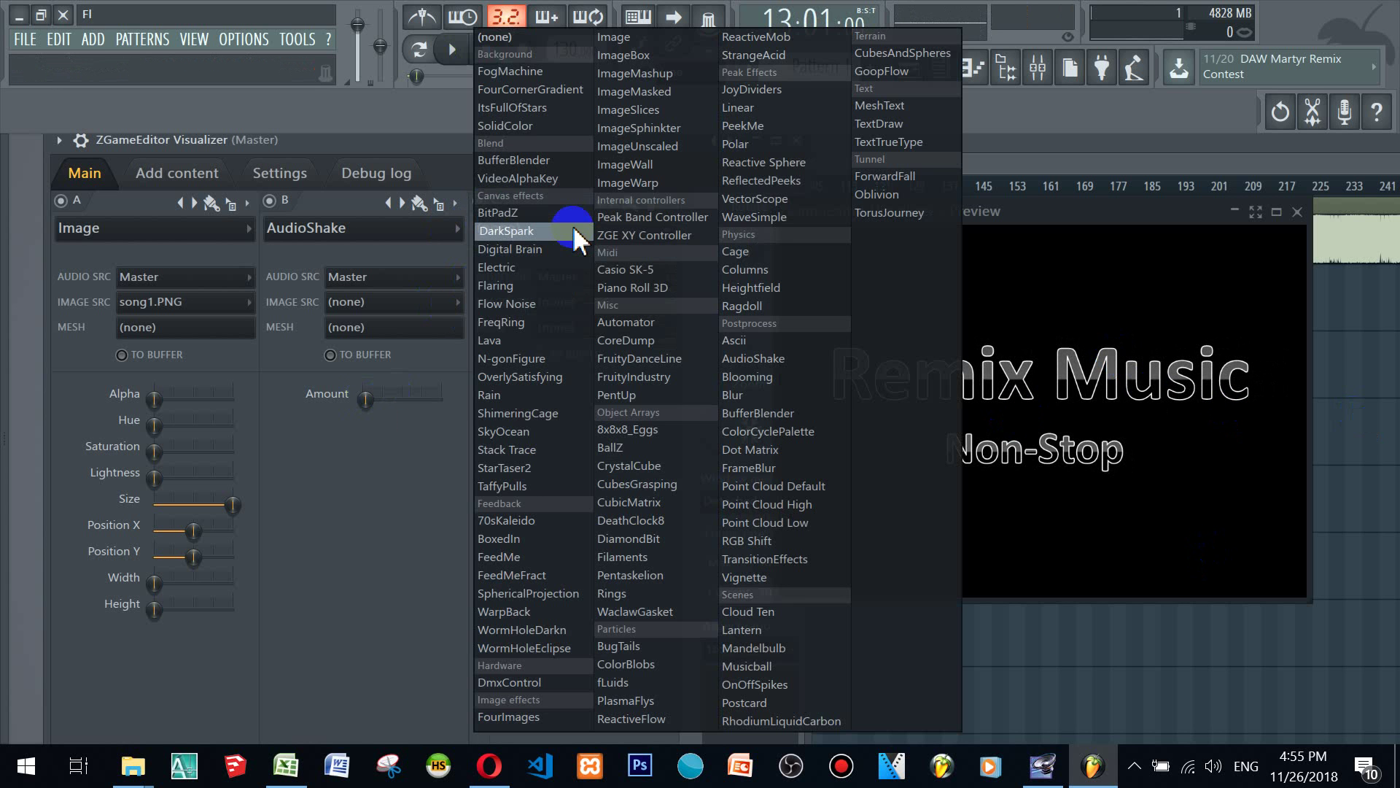
{"action": "left_click", "coordinate": [571, 435]}
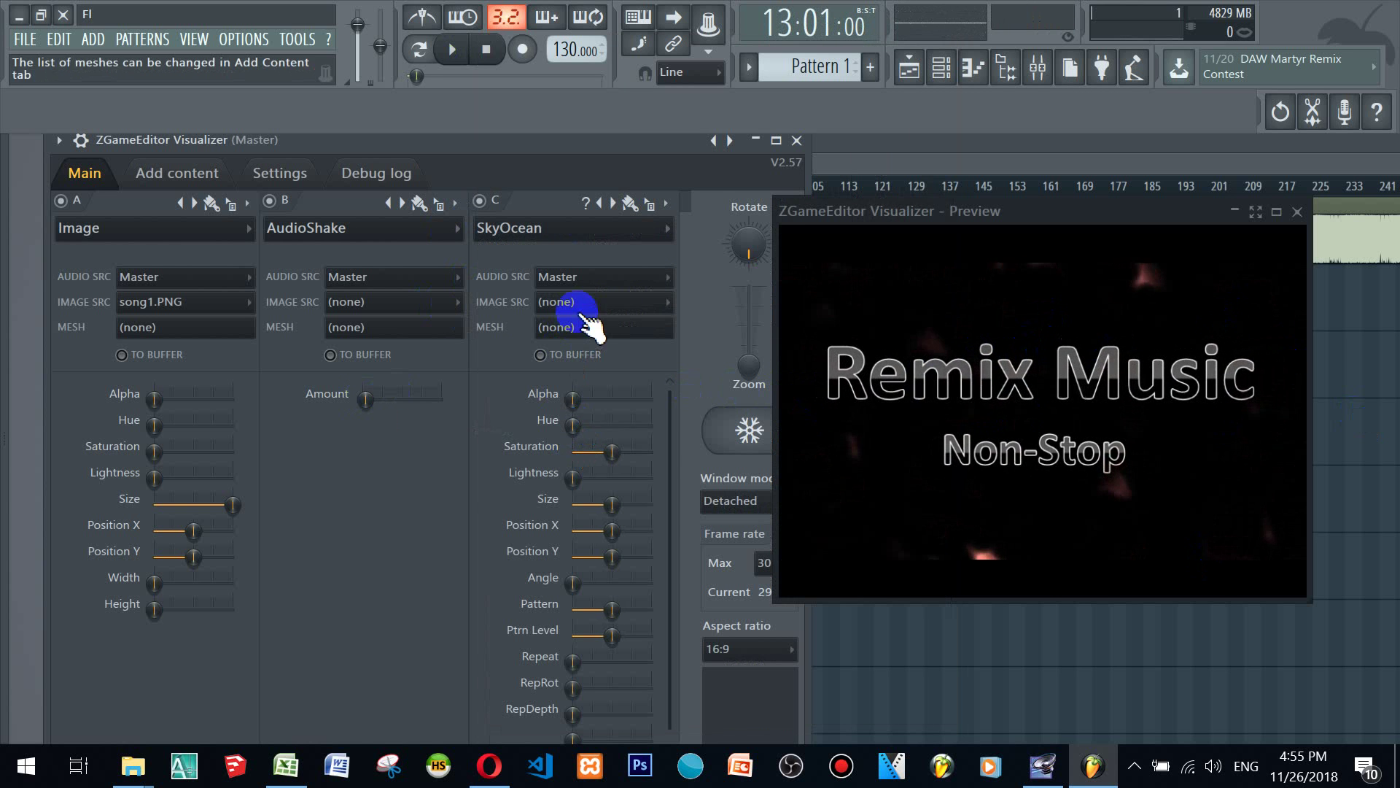
{"action": "left_click", "coordinate": [585, 275]}
{"action": "left_click", "coordinate": [514, 228]}
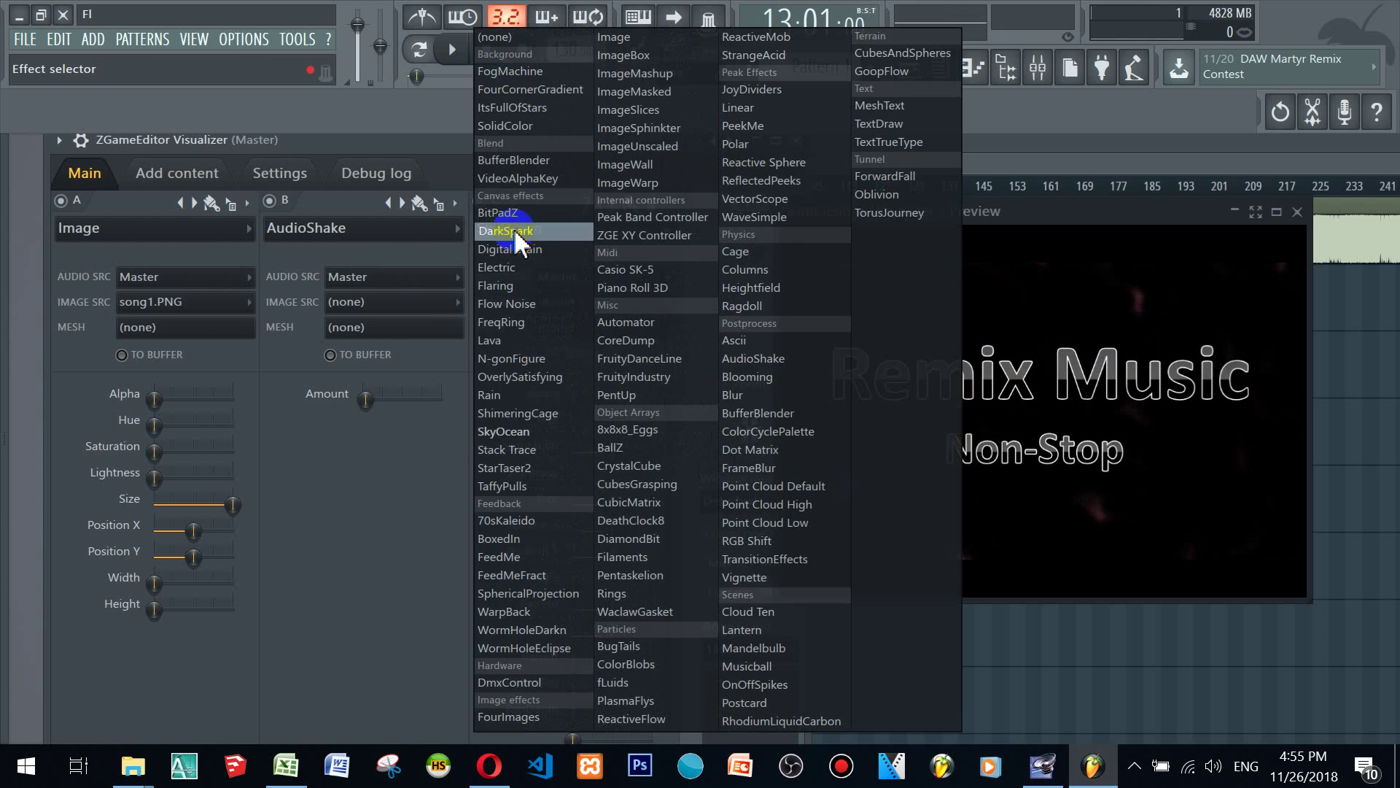
{"action": "left_click", "coordinate": [513, 429]}
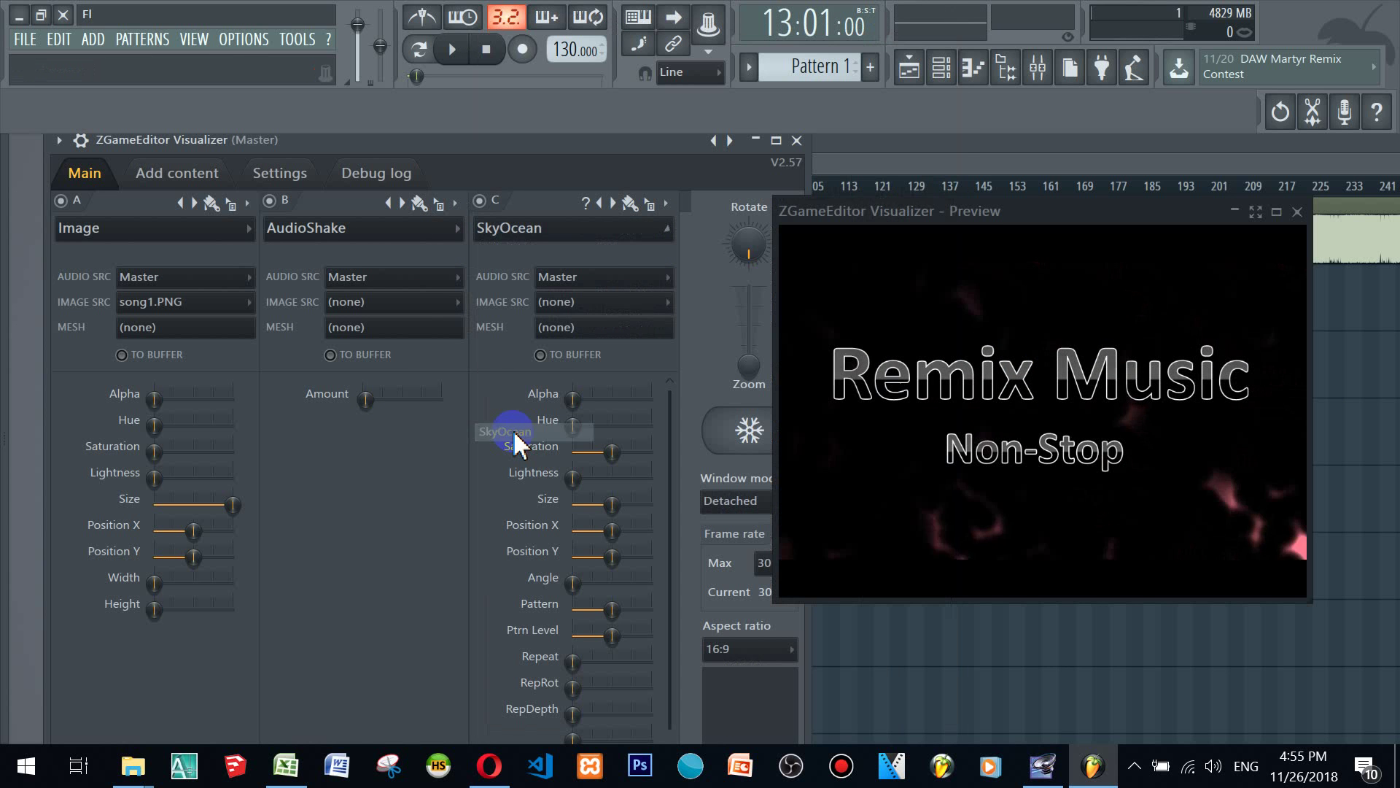
Step: Try the FeedMeFract and StarTaser2 effects on layer C, playing the song from bar 13 with each
{"action": "left_click", "coordinate": [571, 228]}
{"action": "left_click", "coordinate": [544, 573]}
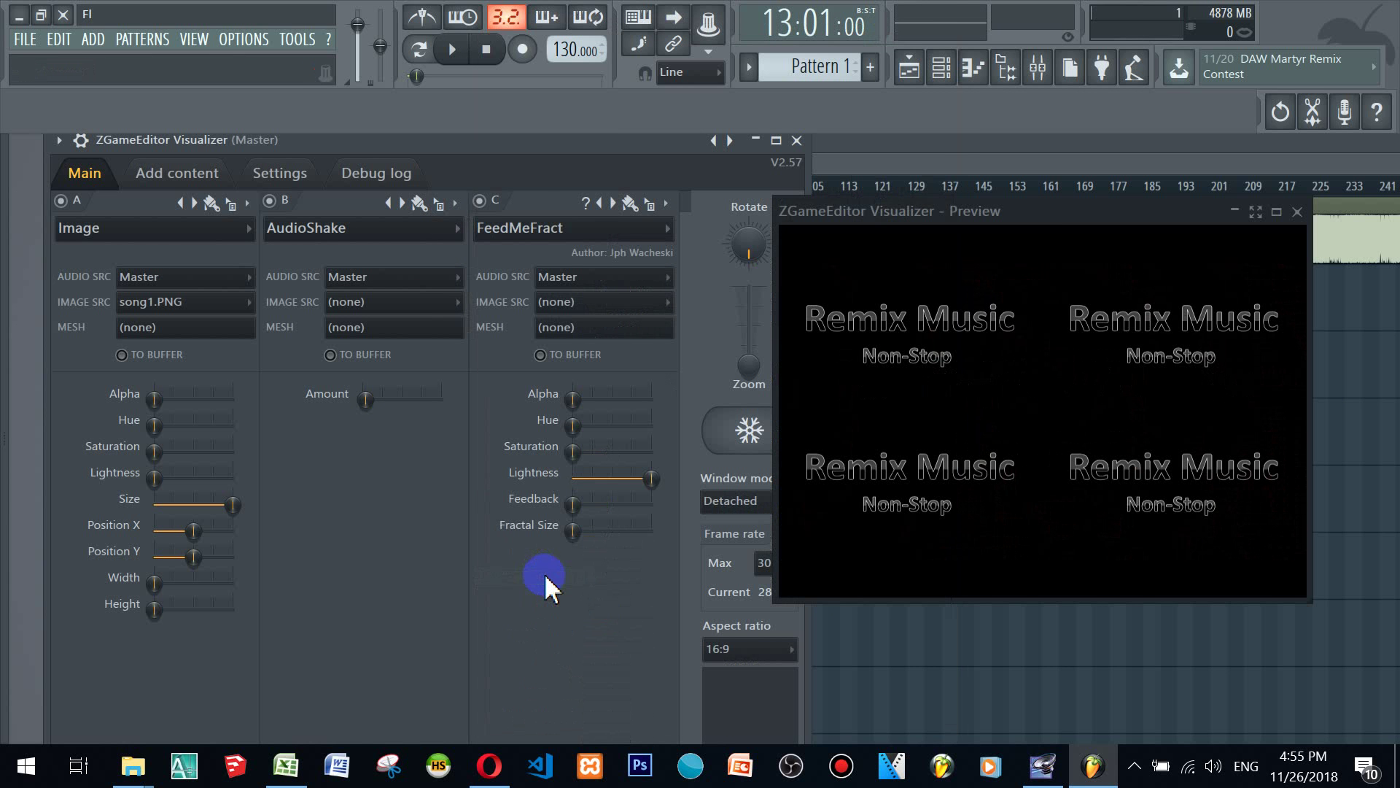
{"action": "key", "text": "space"}
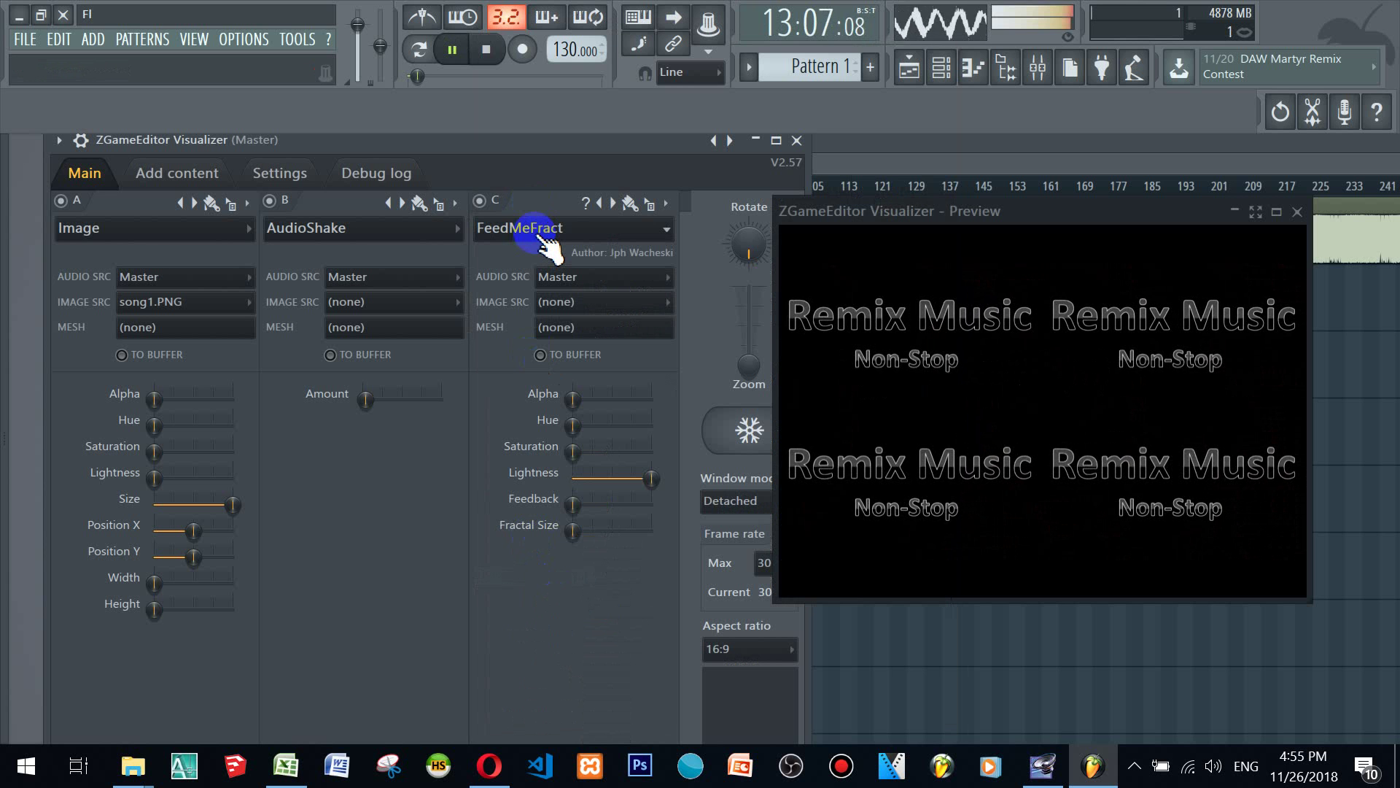
{"action": "left_click", "coordinate": [551, 230]}
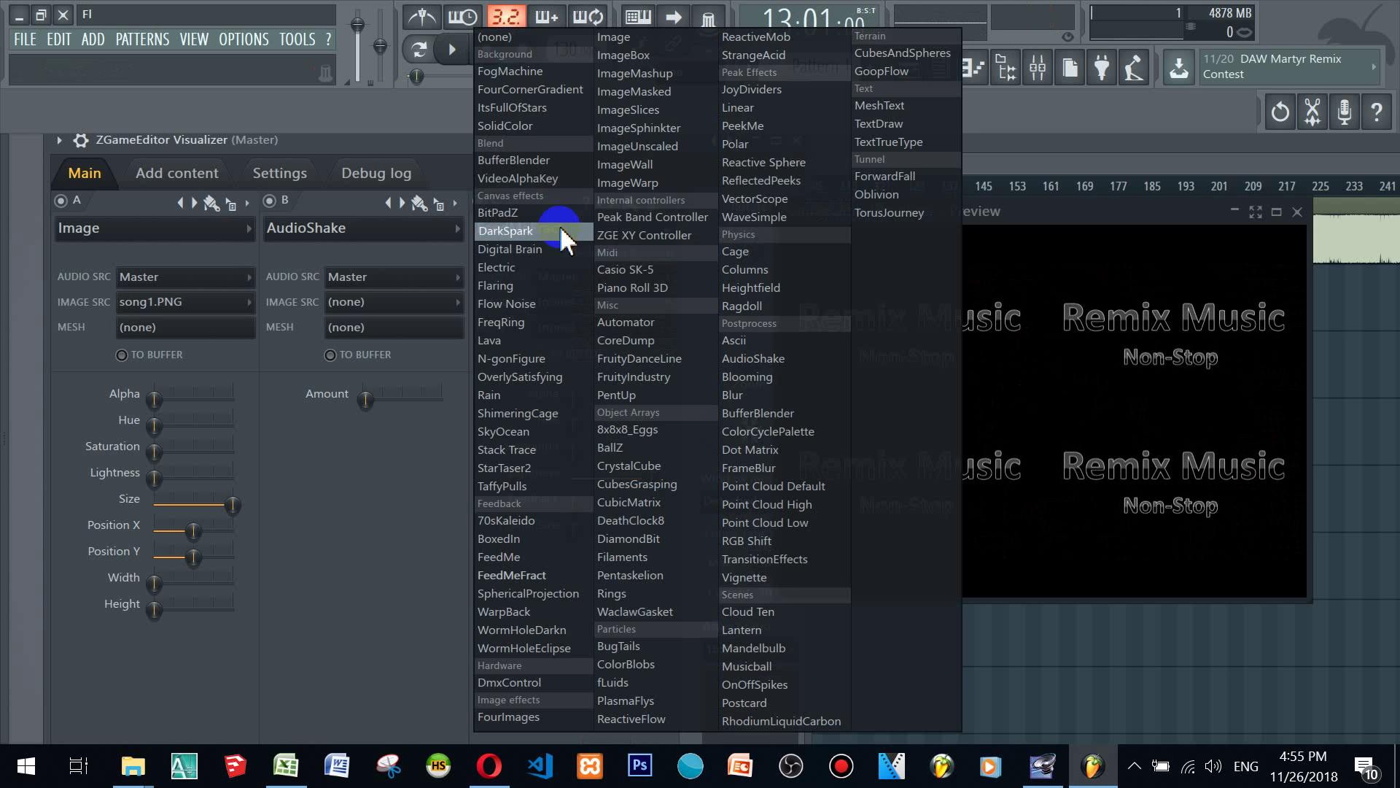
{"action": "left_click", "coordinate": [540, 471]}
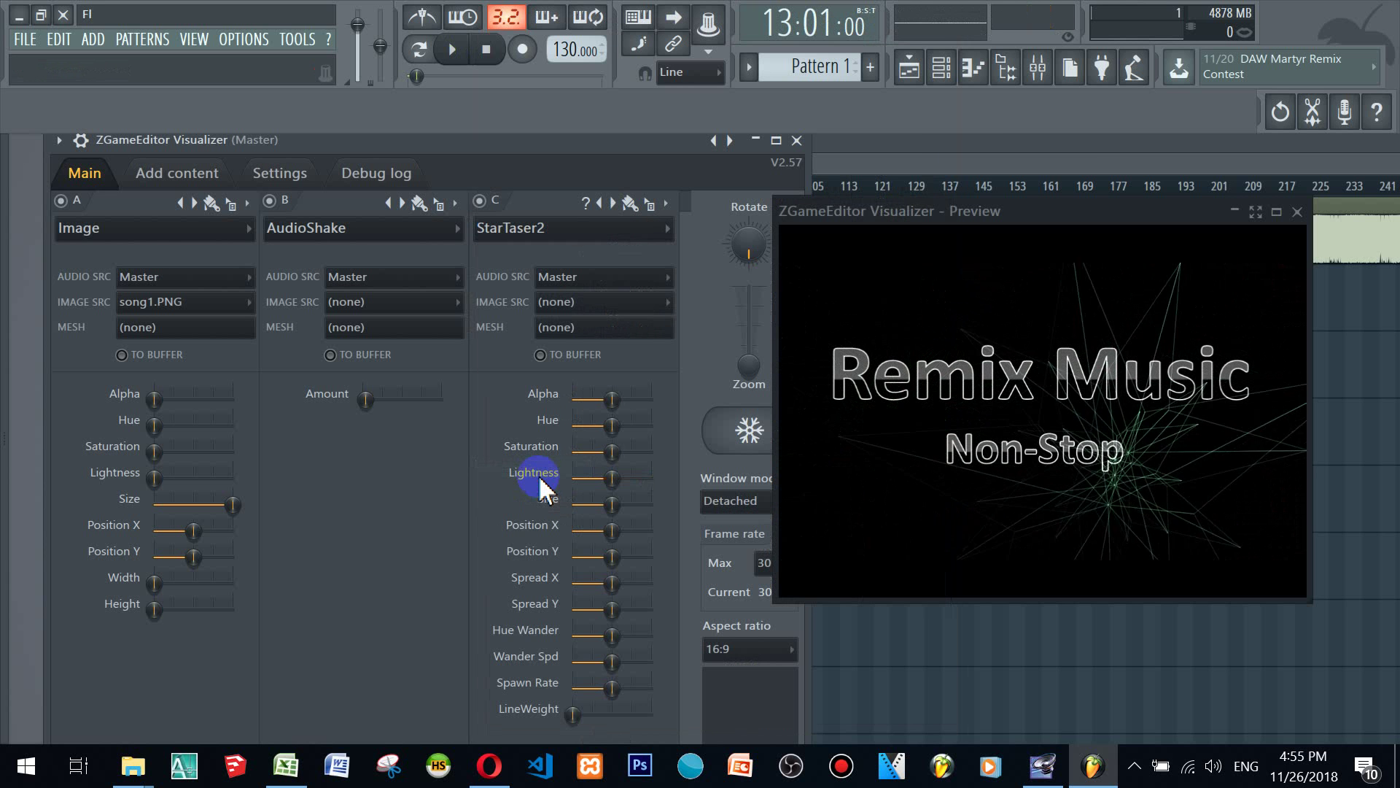
{"action": "key", "text": "space"}
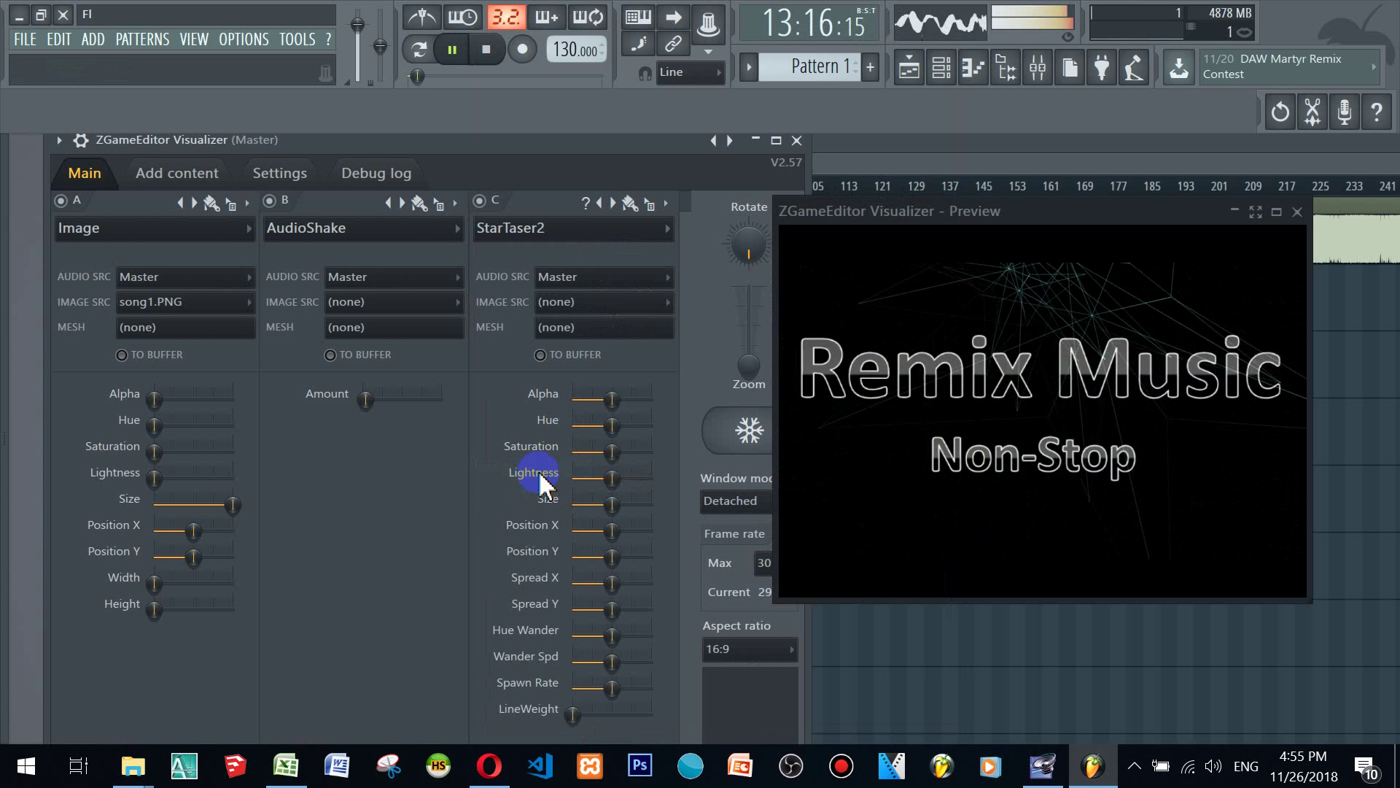
{"action": "key", "text": "space"}
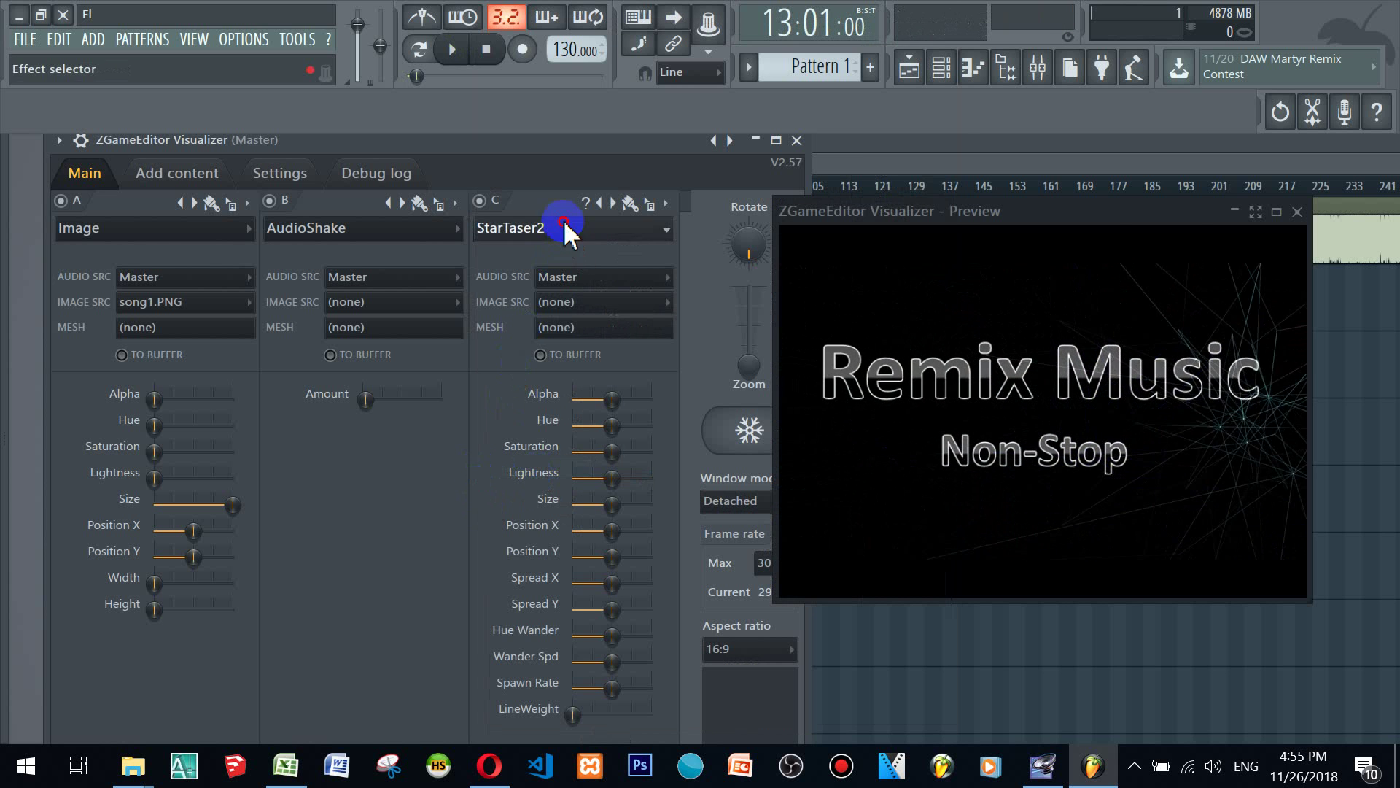
Step: Try the WormHoleDarkn effect and the CrystalCube effect on layer C
{"action": "left_click", "coordinate": [569, 226]}
{"action": "left_click", "coordinate": [518, 621]}
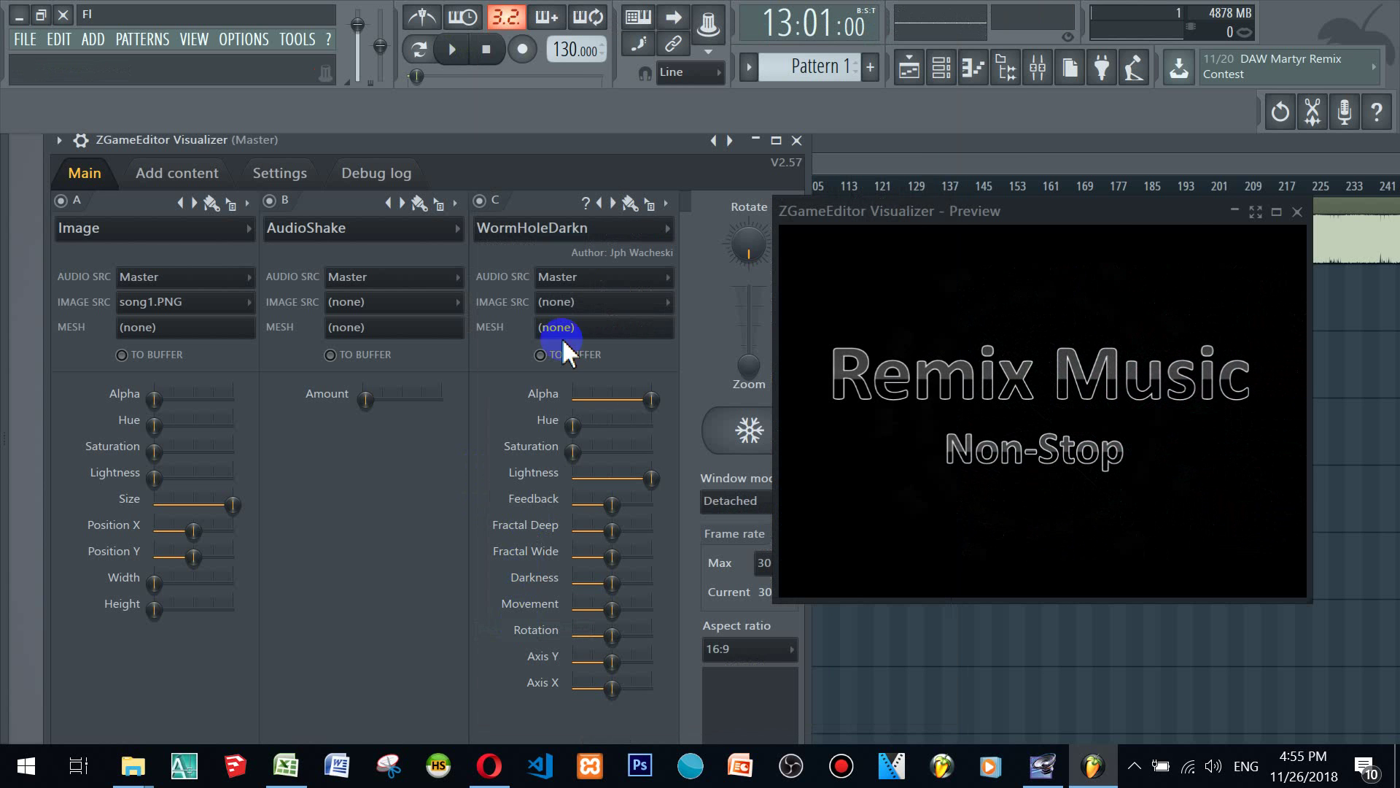
{"action": "left_click", "coordinate": [586, 230]}
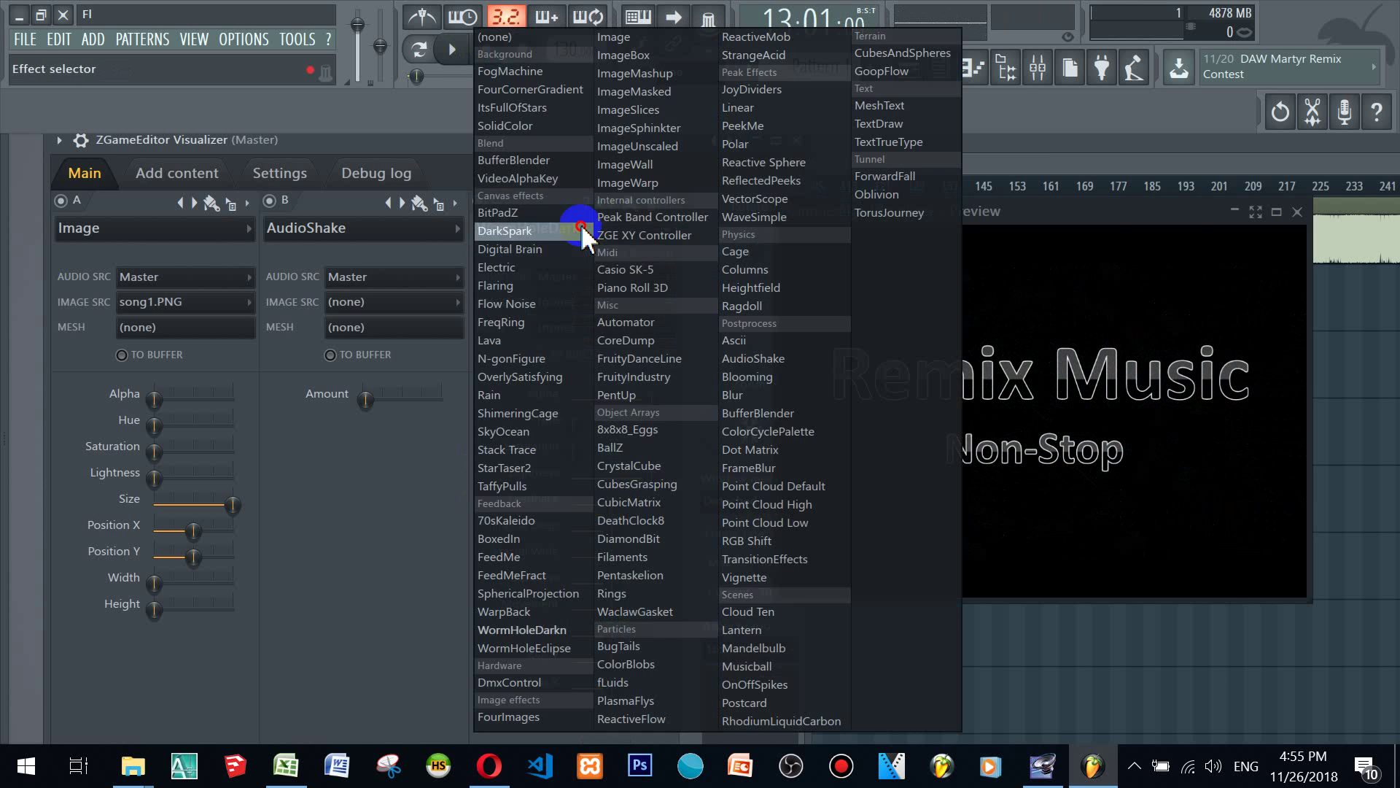
{"action": "left_click", "coordinate": [659, 467]}
Step: Try FruityDanceLine on layer C and raise its Size to the maximum while the song plays from bar 13
{"action": "left_click", "coordinate": [641, 226]}
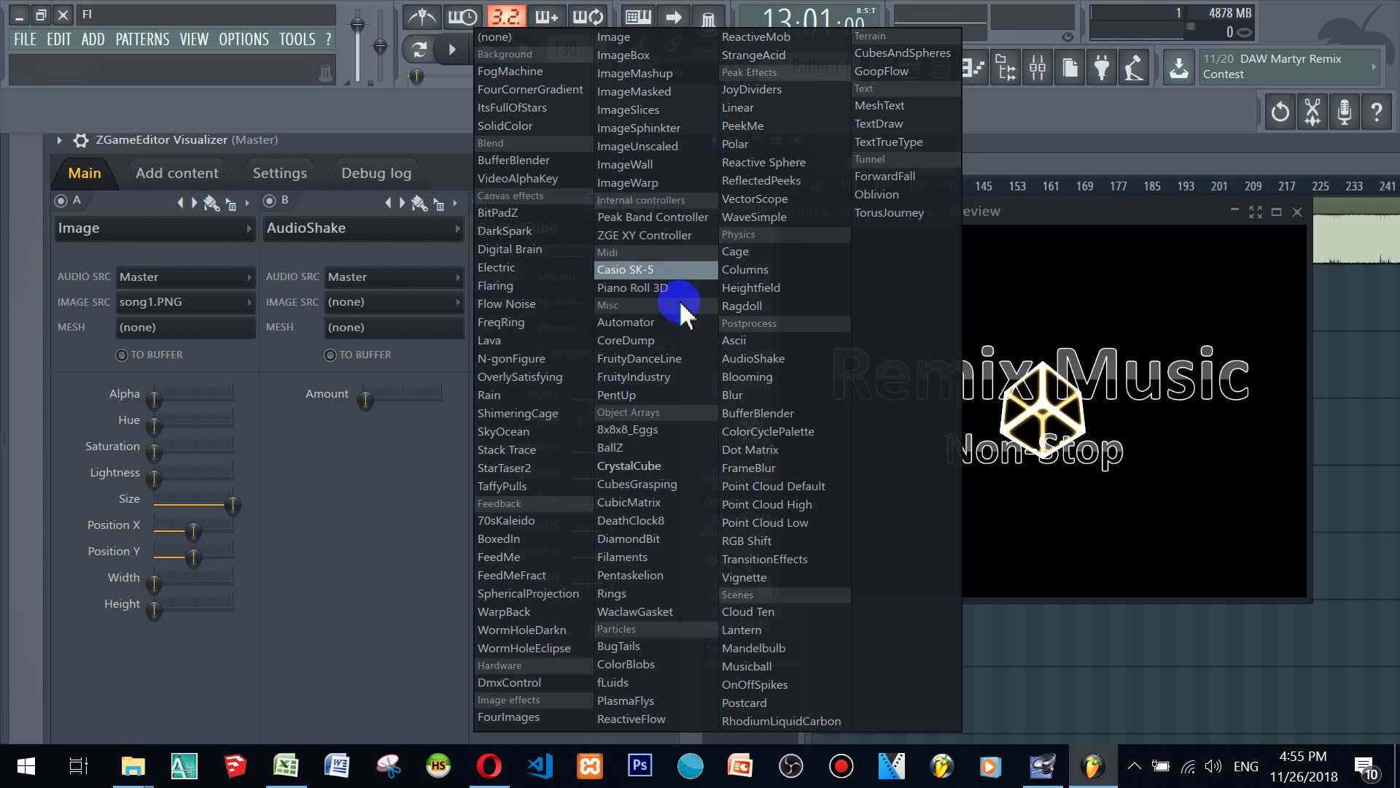
{"action": "left_click", "coordinate": [658, 357]}
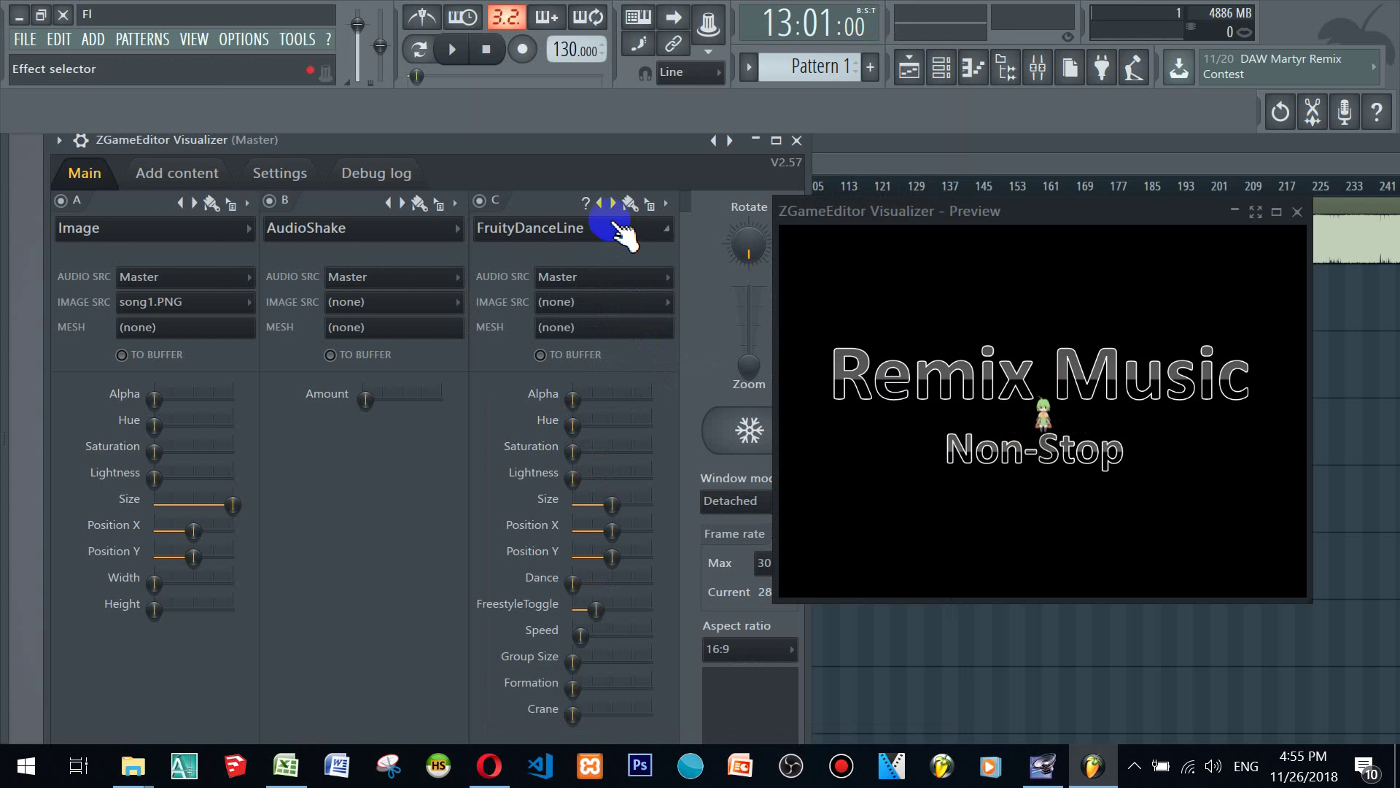
{"action": "key", "text": "space"}
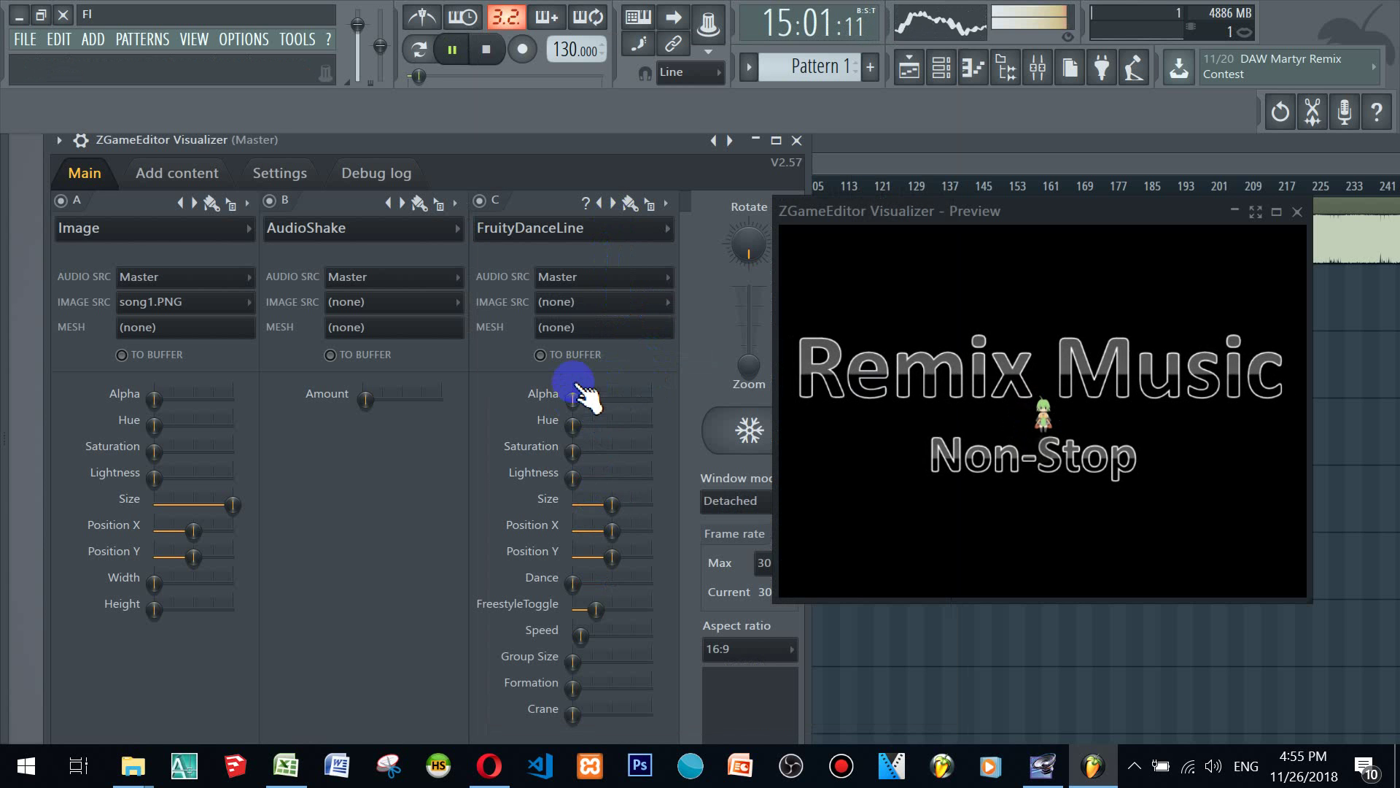
{"action": "left_click_drag", "start_coordinate": [614, 504], "coordinate": [927, 512]}
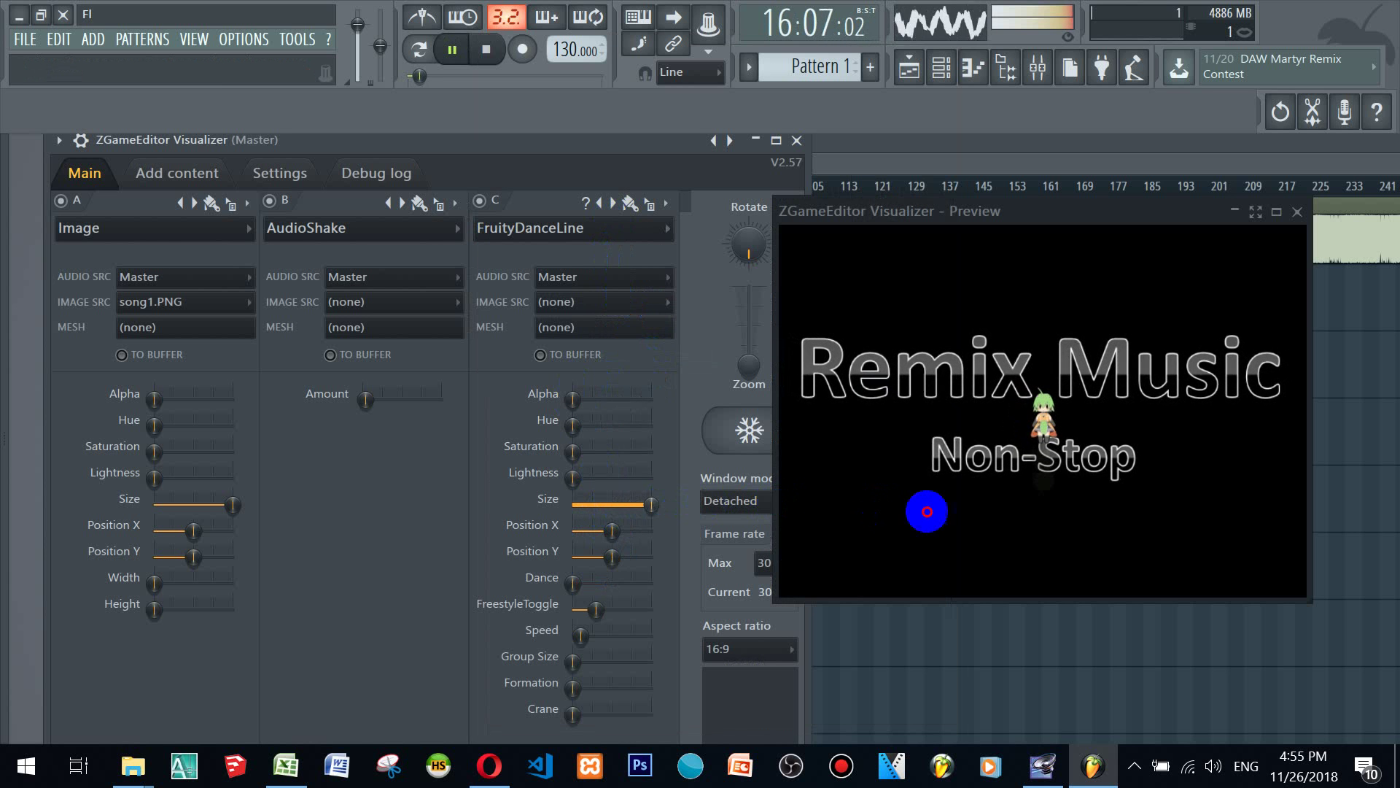
Step: Try BallZ on layer C during playback with its Saturation at the maximum, and stop the song
{"action": "left_click", "coordinate": [593, 229]}
{"action": "left_click", "coordinate": [612, 447]}
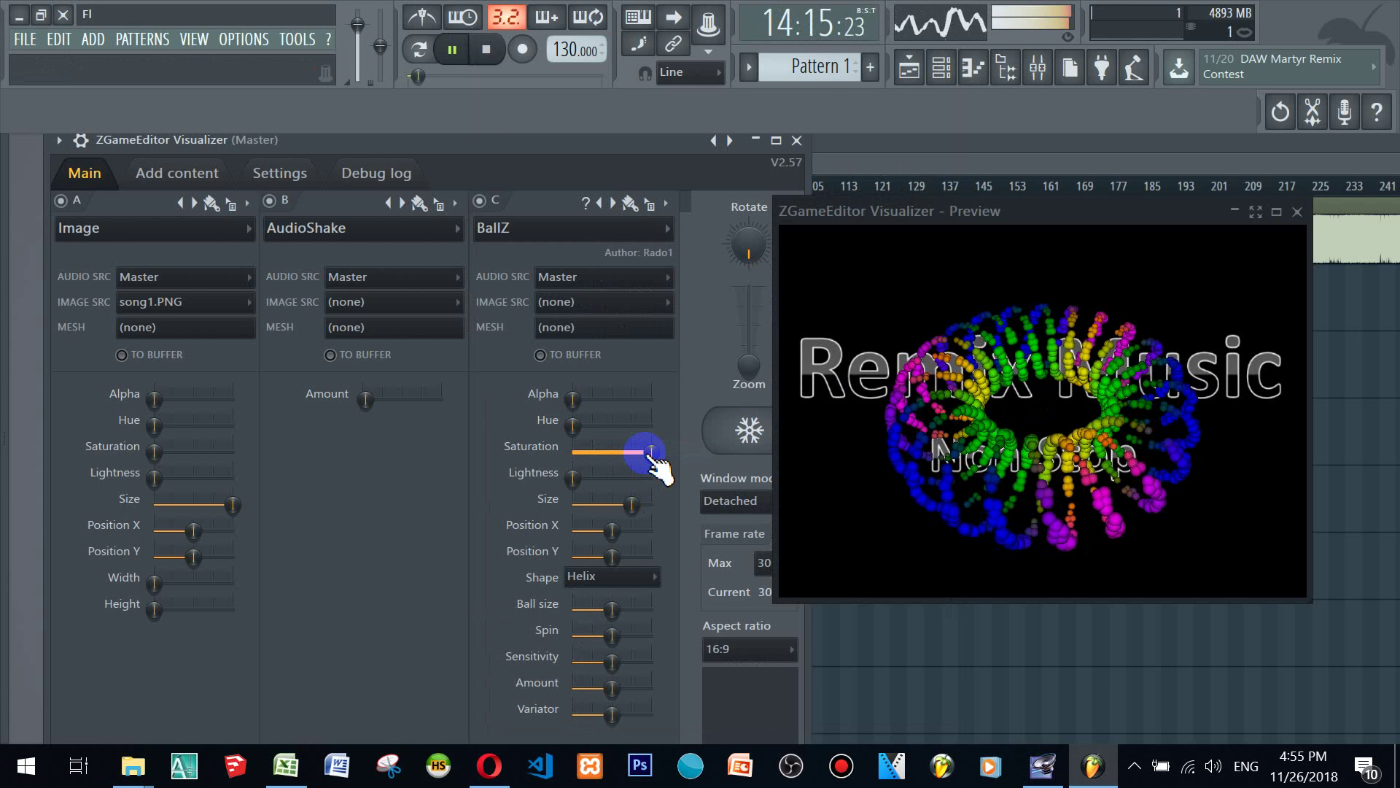
{"action": "key", "text": "space"}
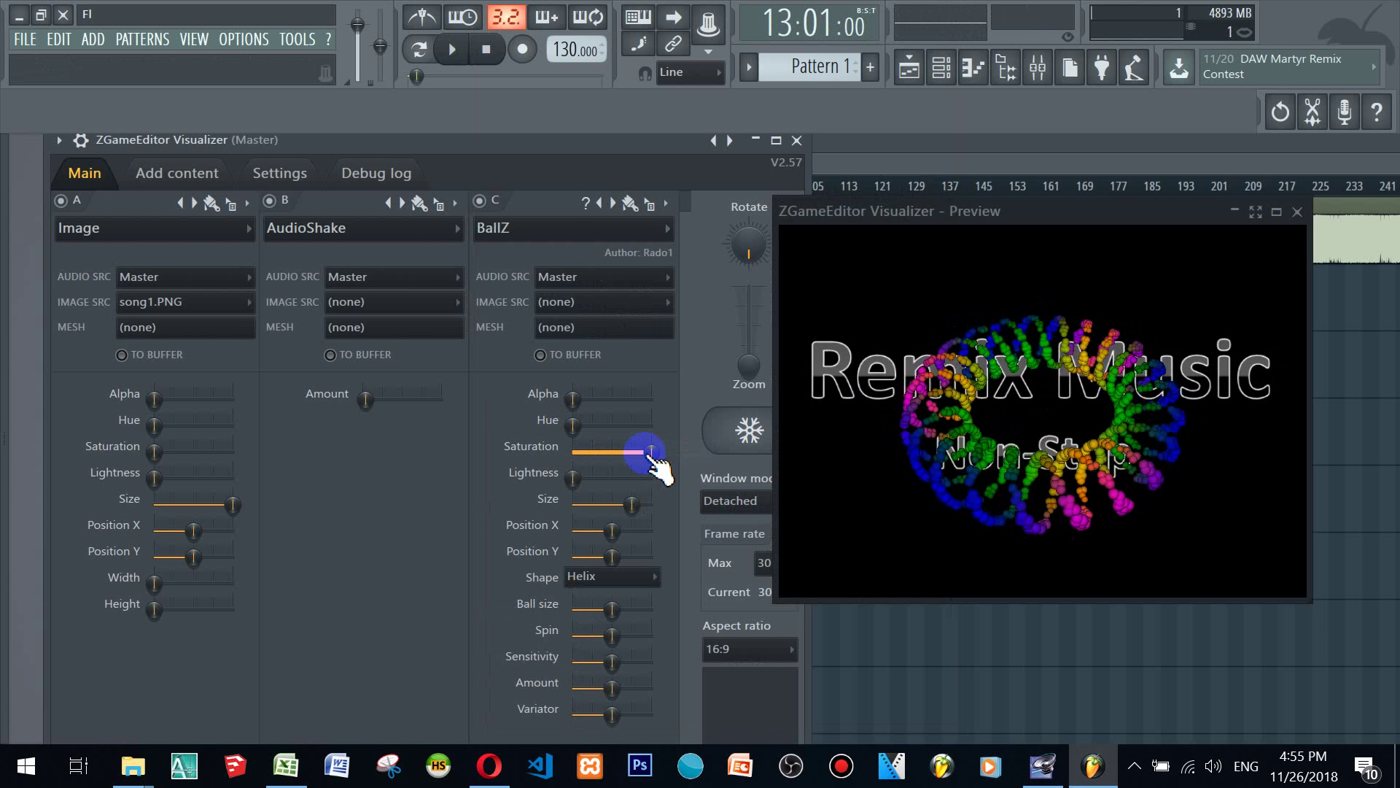
Step: Set layer C to the Polar peak effect and play the song from bar 13 to check it
{"action": "left_click", "coordinate": [547, 223]}
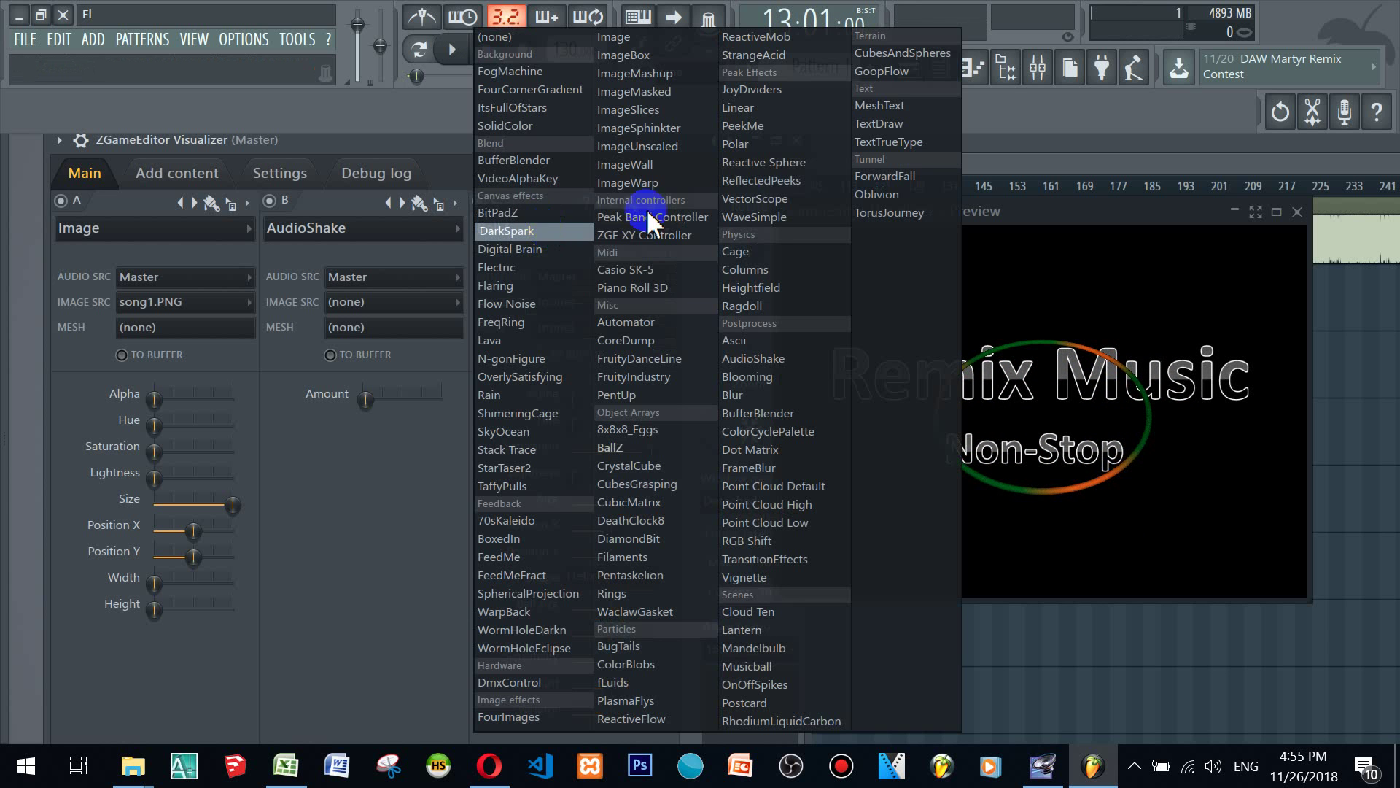
{"action": "left_click", "coordinate": [801, 144]}
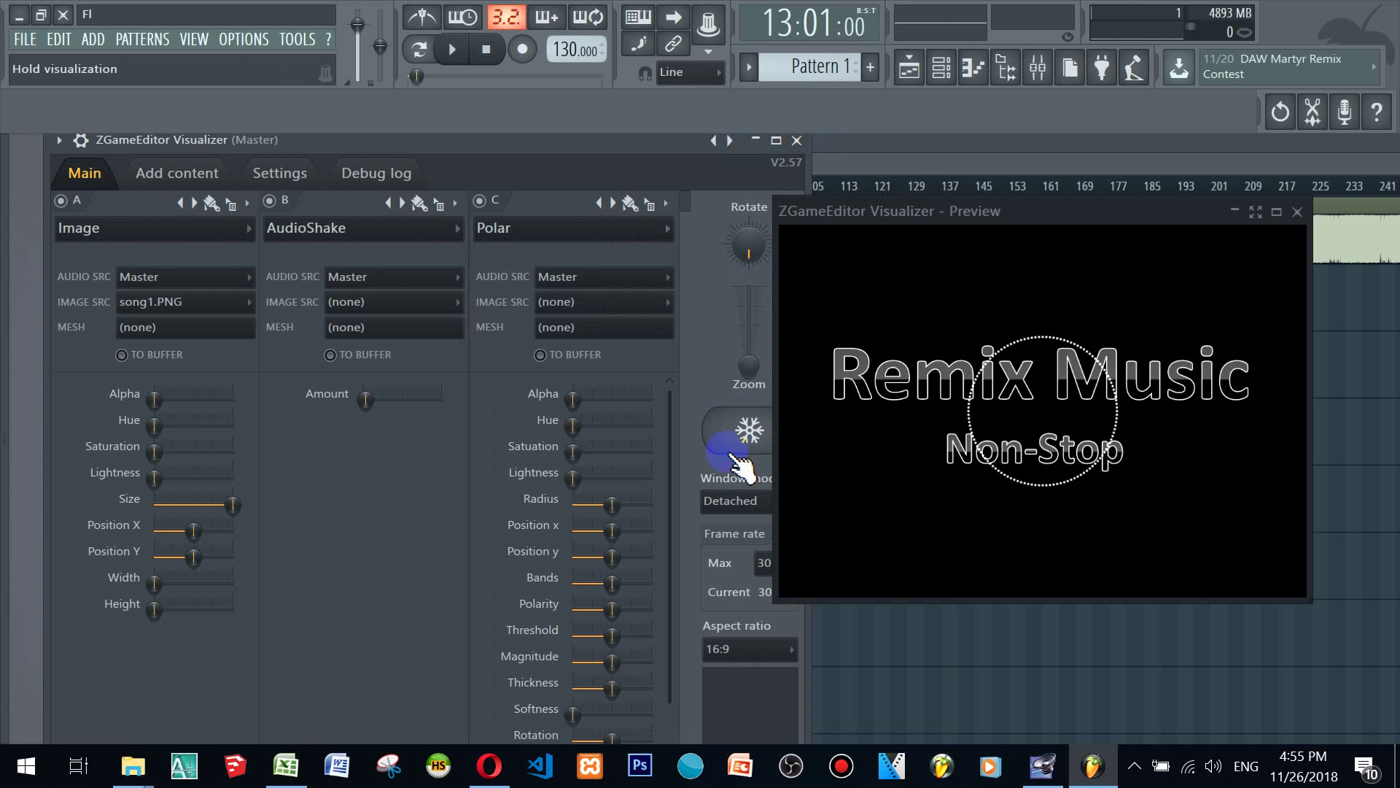
{"action": "key", "text": "space"}
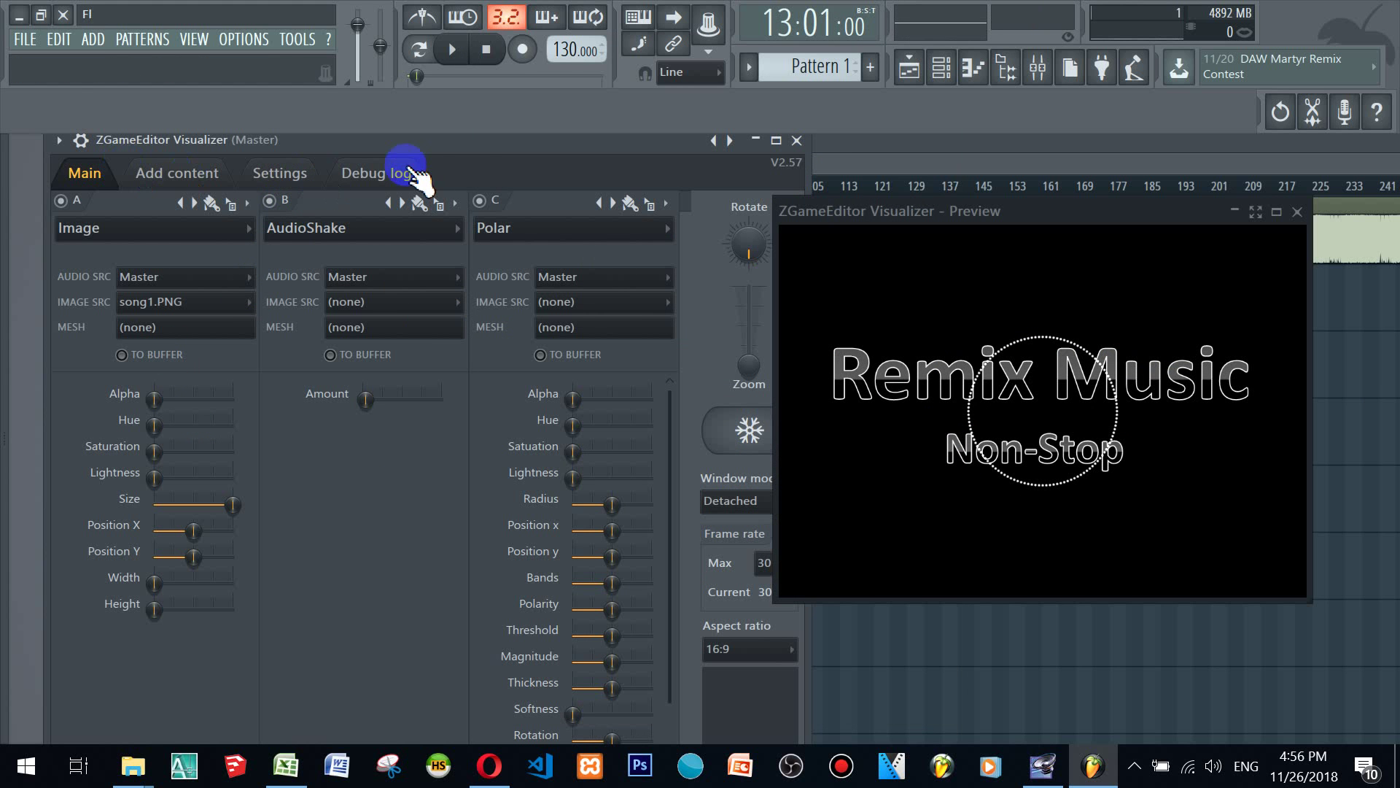
Step: Start a video export from the visualizer settings, keeping the Desktop as the save location
{"action": "left_click", "coordinate": [275, 177]}
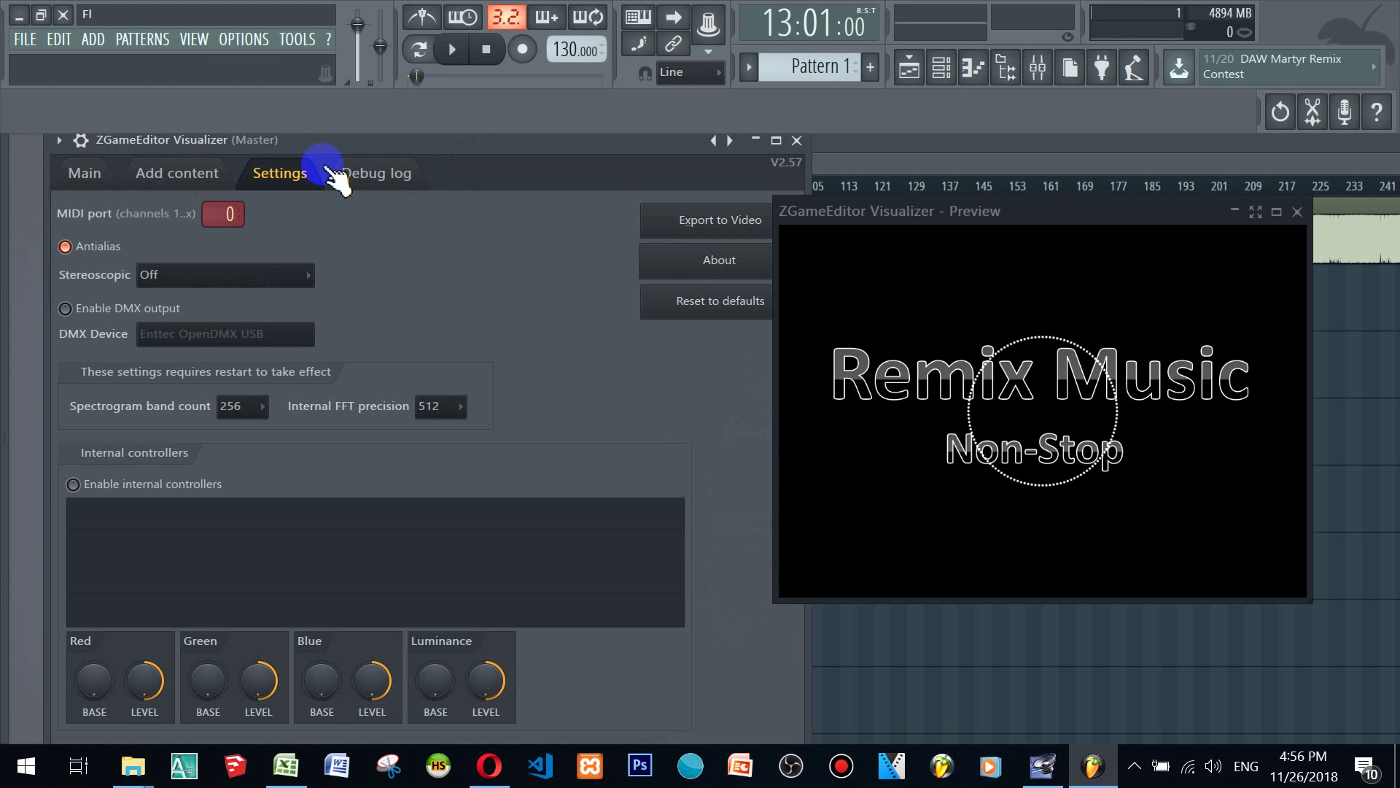
{"action": "left_click", "coordinate": [713, 219]}
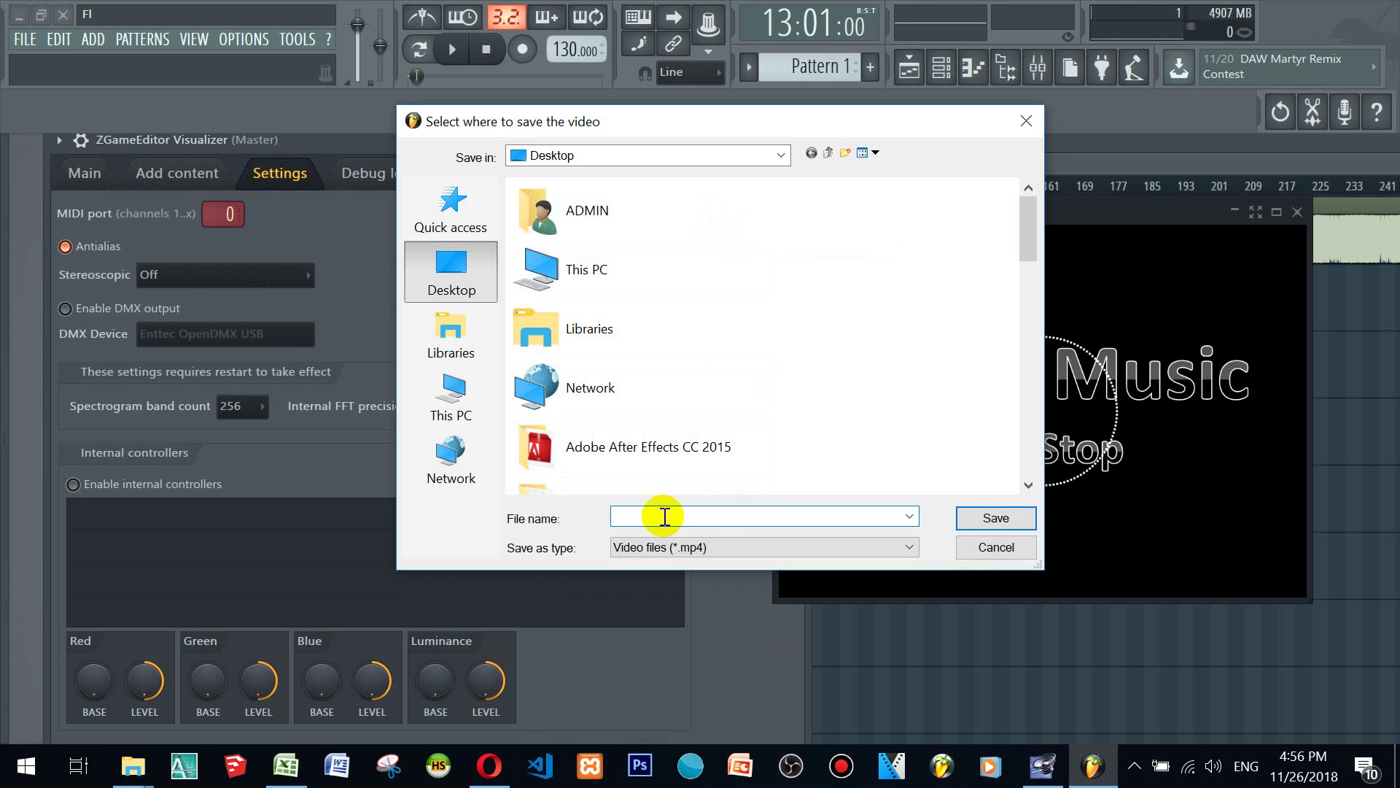
{"action": "left_click", "coordinate": [645, 156]}
{"action": "left_click", "coordinate": [654, 157]}
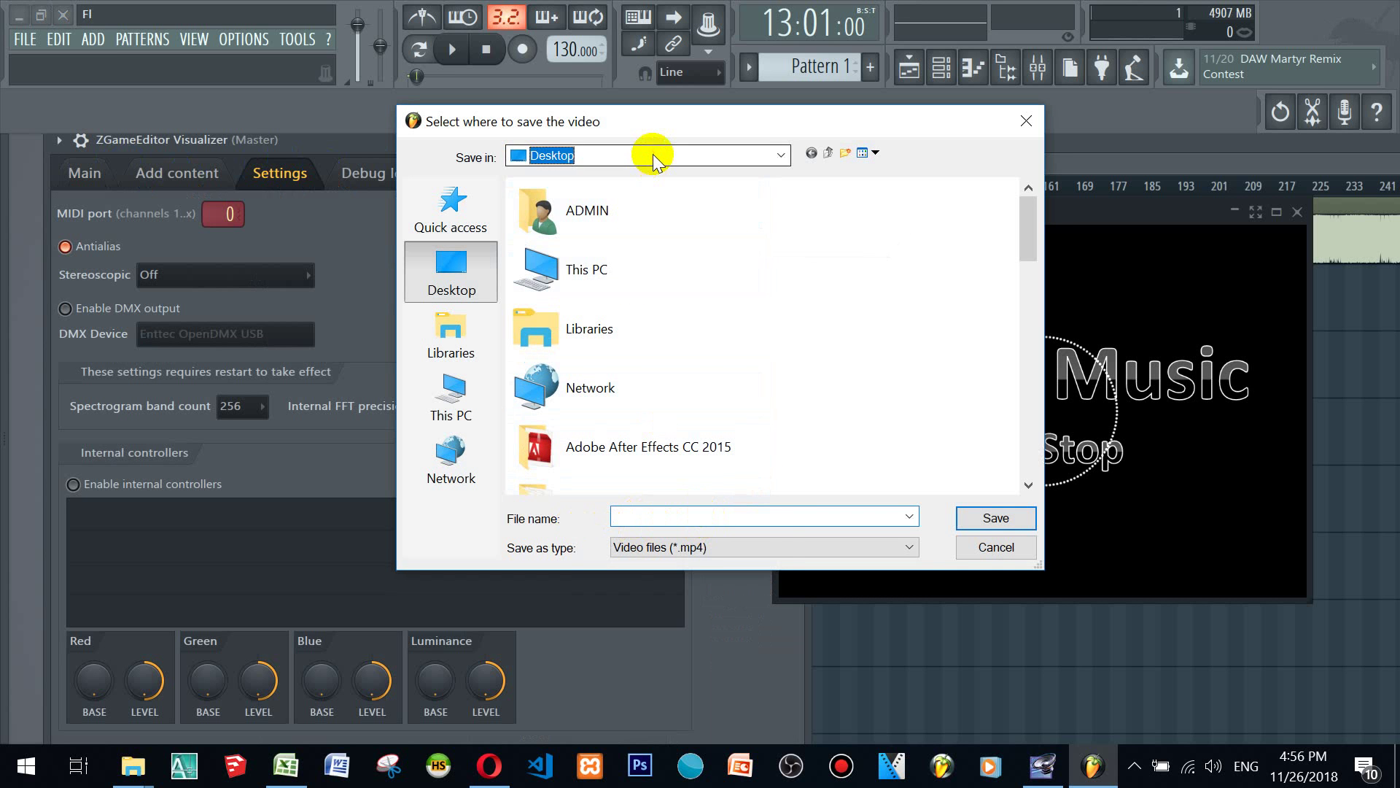
{"action": "left_click", "coordinate": [653, 156]}
{"action": "left_click", "coordinate": [634, 155]}
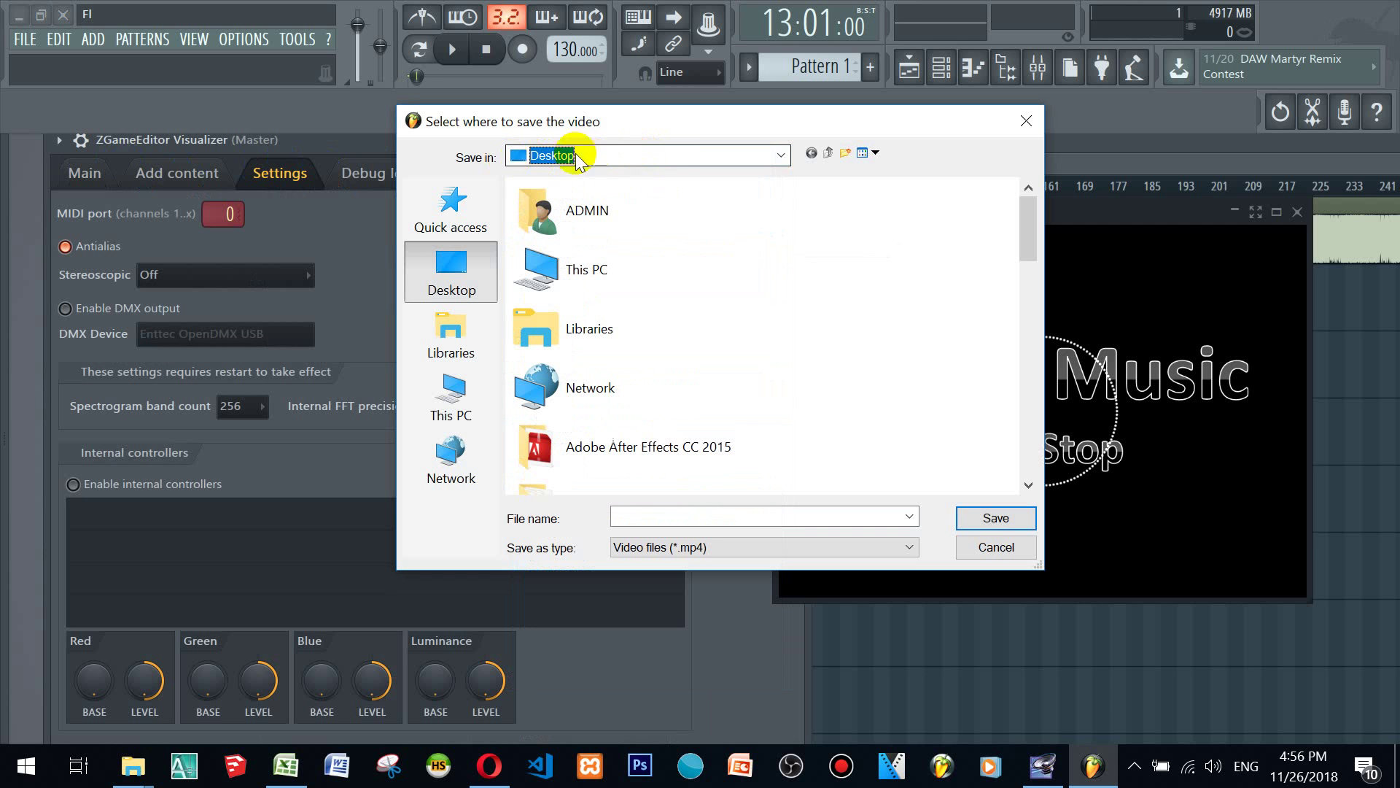
Step: Name the exported video song, as an MP4 file, and save that choice to the Desktop
{"action": "left_click", "coordinate": [733, 519]}
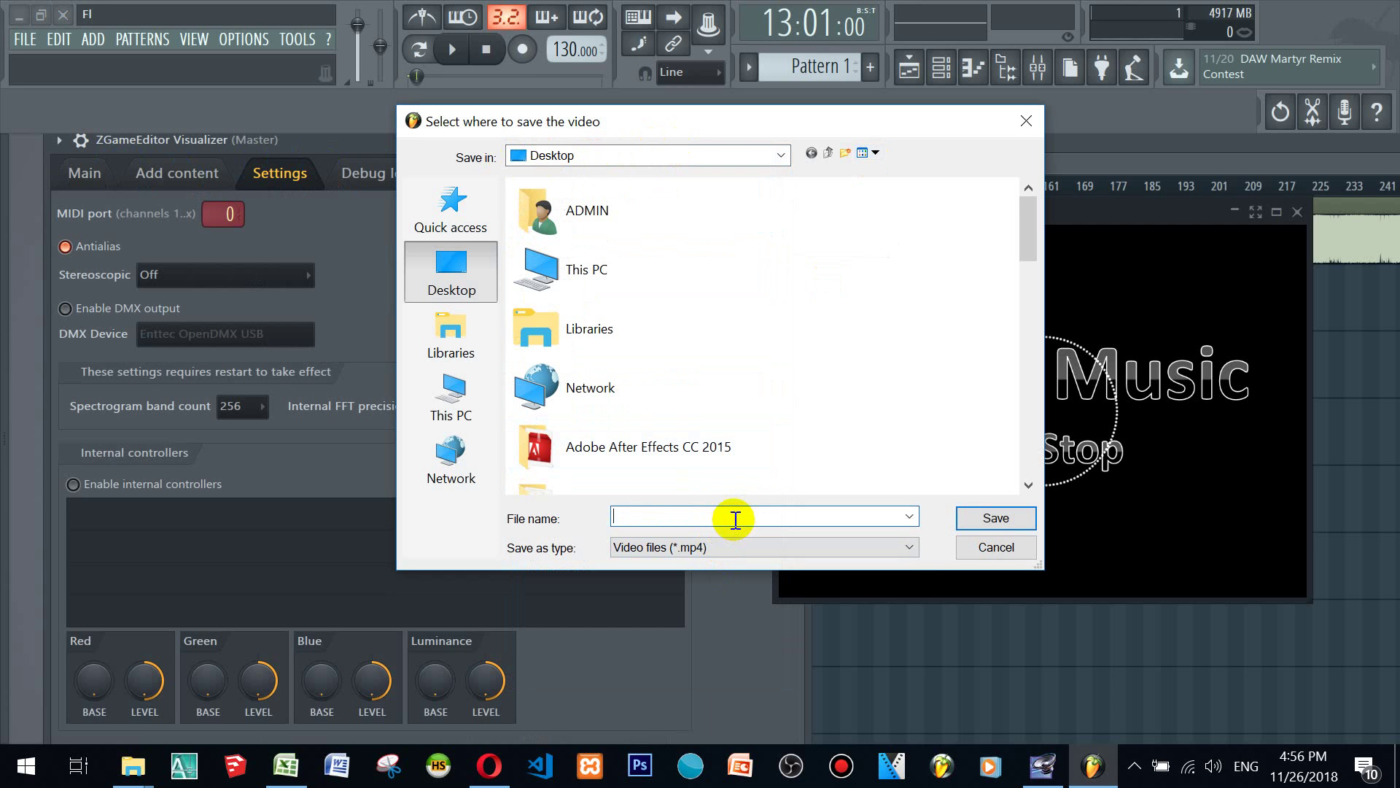
{"action": "type", "text": "s"}
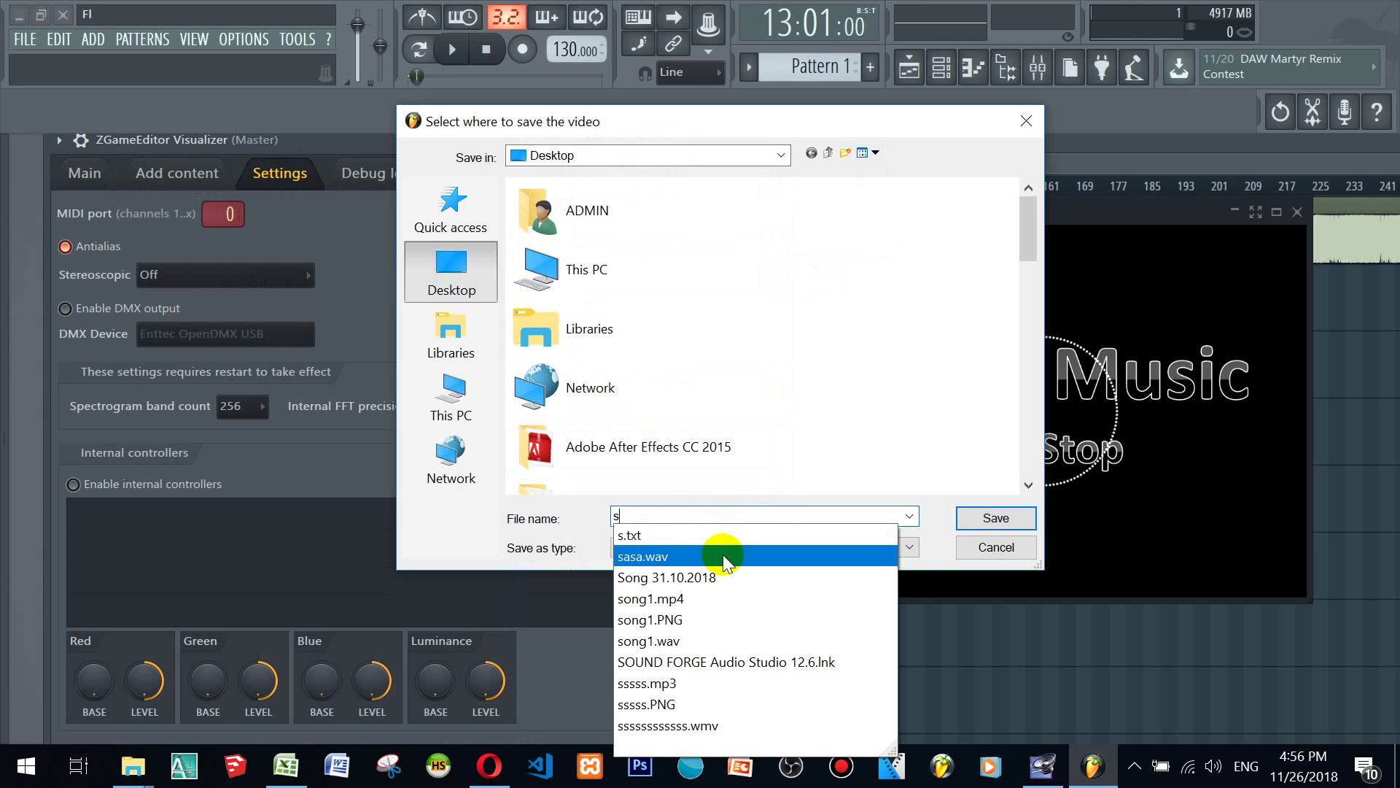
{"action": "left_click", "coordinate": [735, 597]}
{"action": "left_click", "coordinate": [702, 514]}
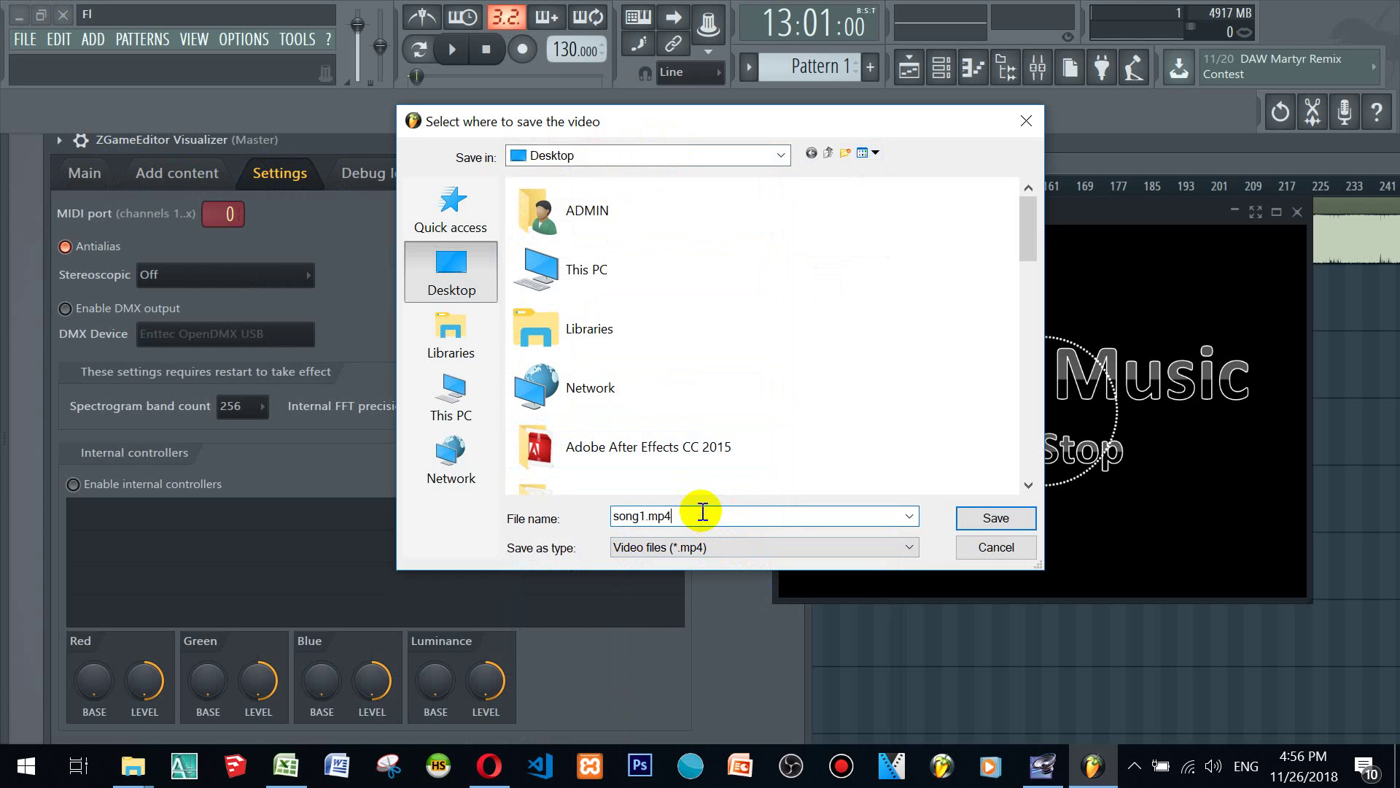
{"action": "key", "text": "BackSpace"}
{"action": "key", "text": "BackSpace"}
{"action": "key", "text": "BackSpace"}
{"action": "key", "text": "BackSpace"}
{"action": "key", "text": "BackSpace"}
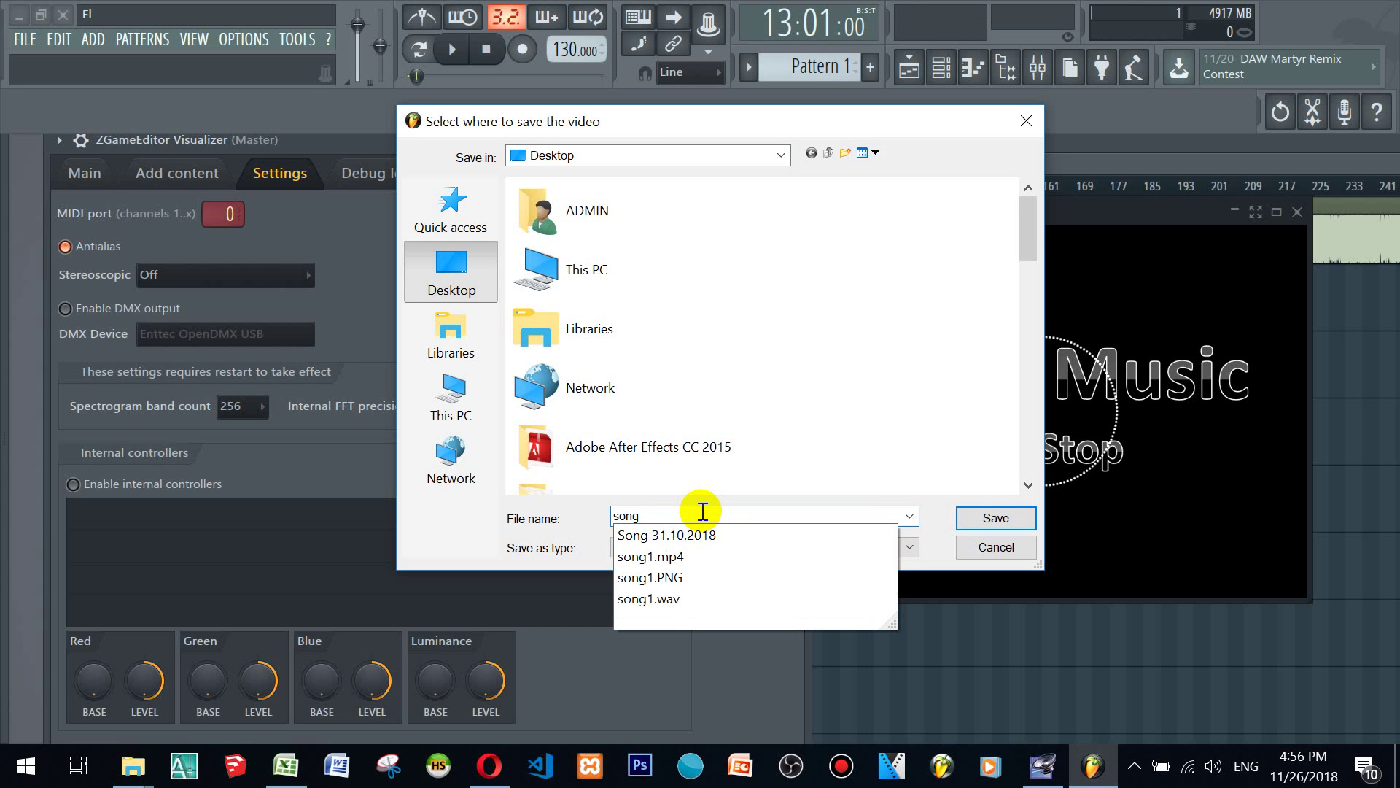
{"action": "left_click", "coordinate": [979, 521]}
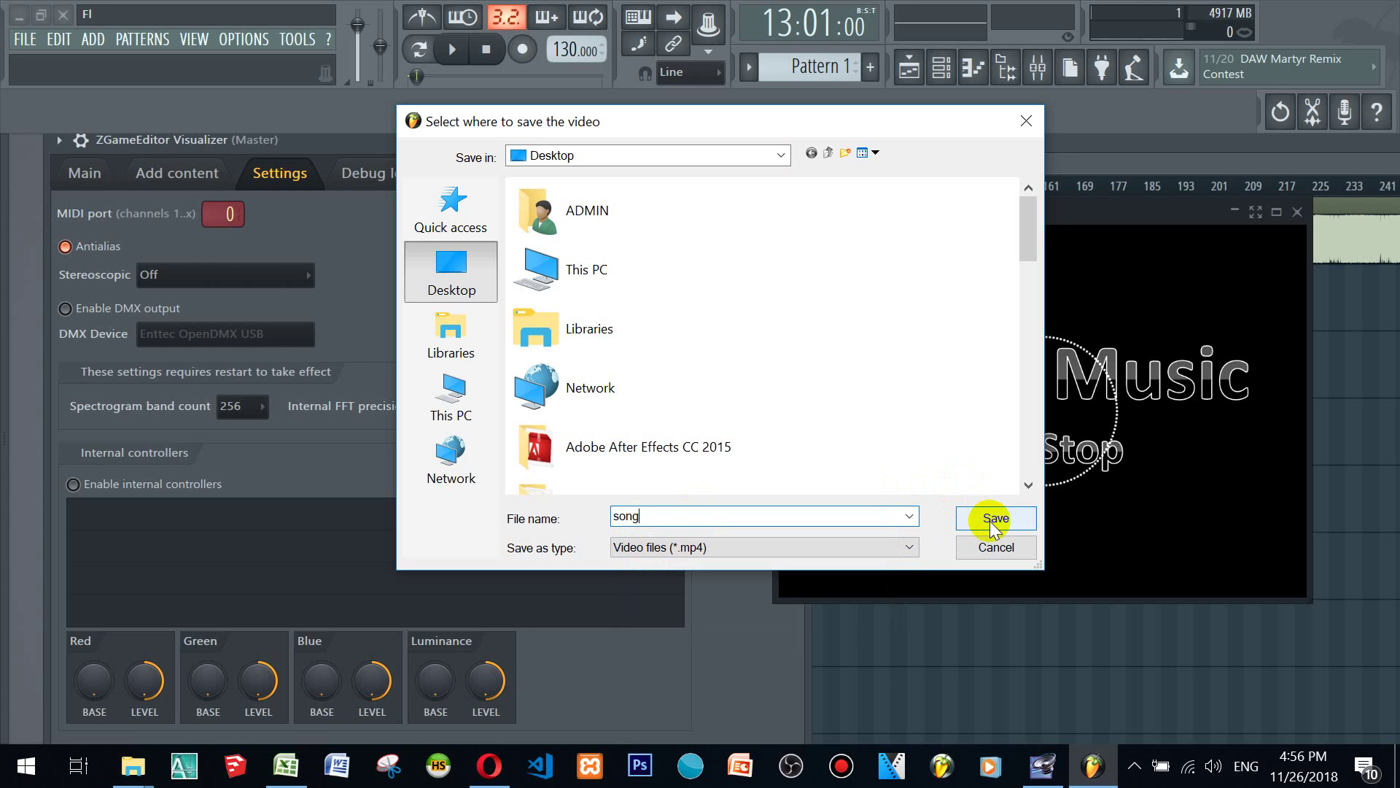
{"action": "left_click", "coordinate": [993, 519]}
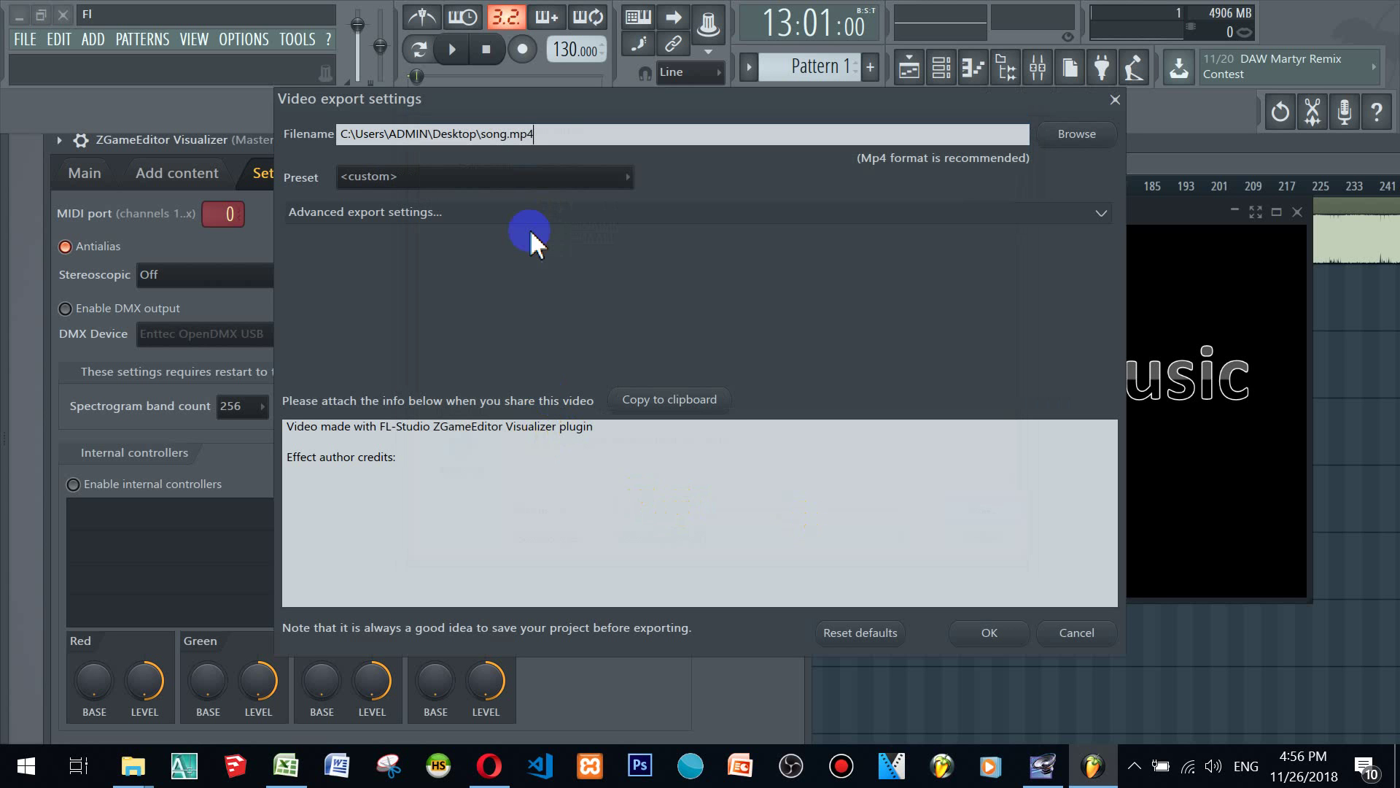
Step: Accept the video export with the YouTube HD (1920x1080) preset, and close the song.wav rendering dialog without starting the render
{"action": "left_click", "coordinate": [445, 179]}
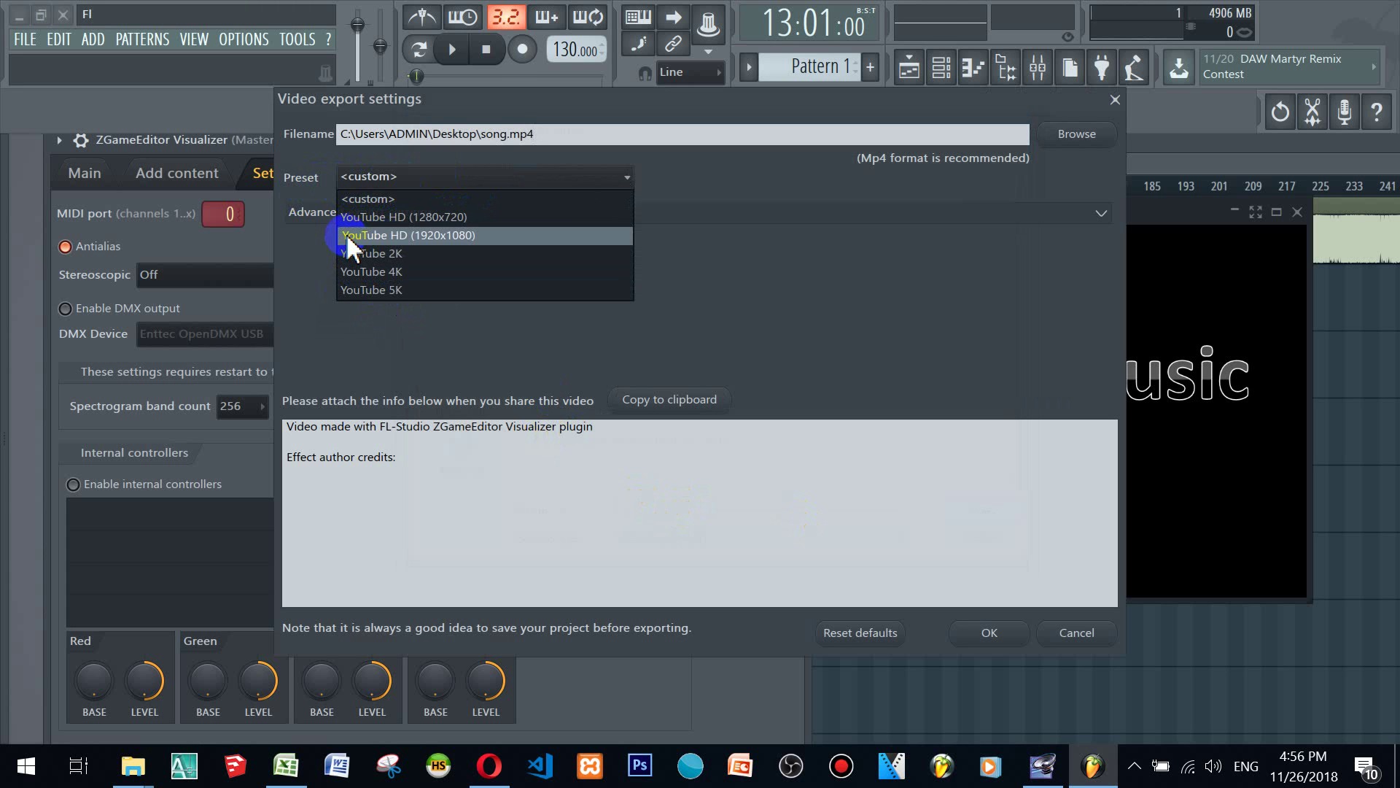
{"action": "left_click", "coordinate": [461, 235]}
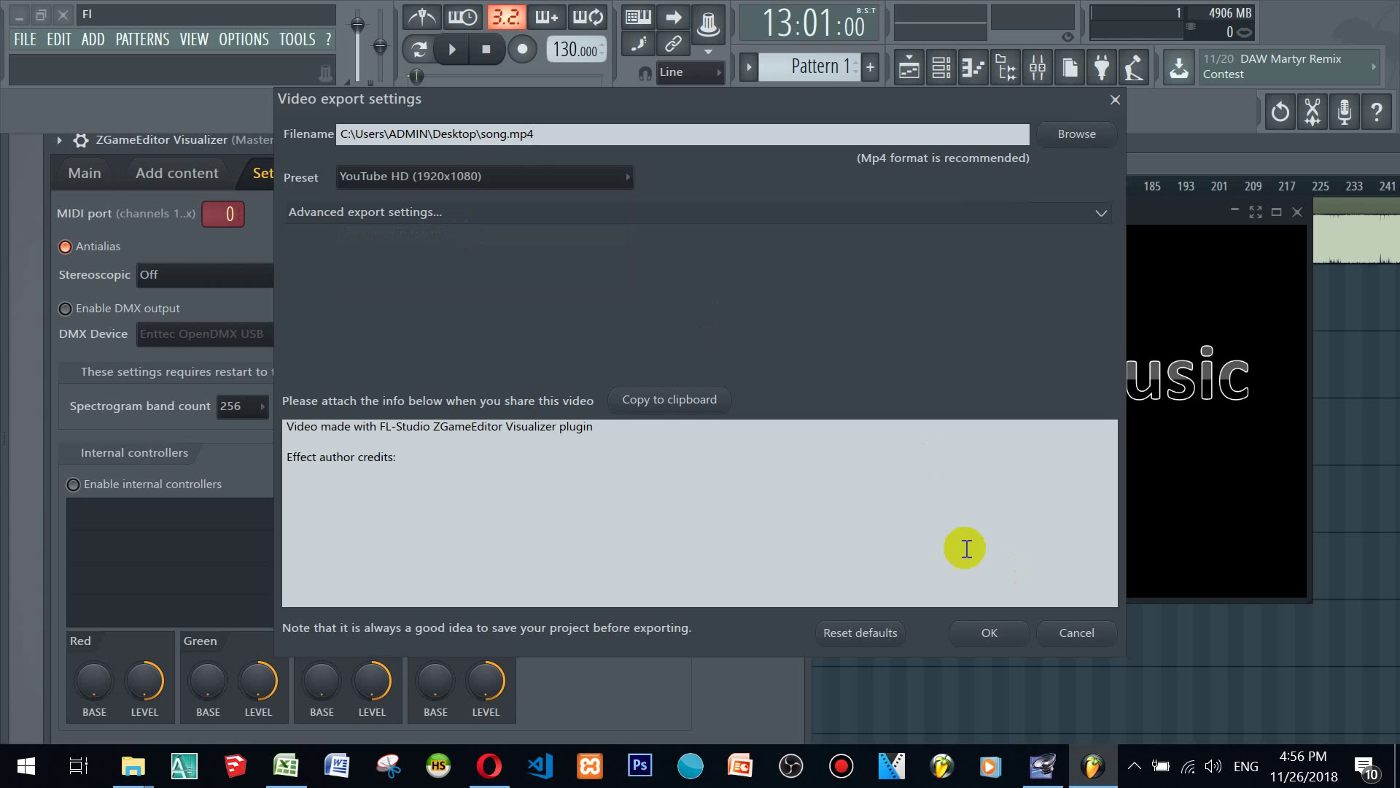
{"action": "left_click", "coordinate": [992, 633]}
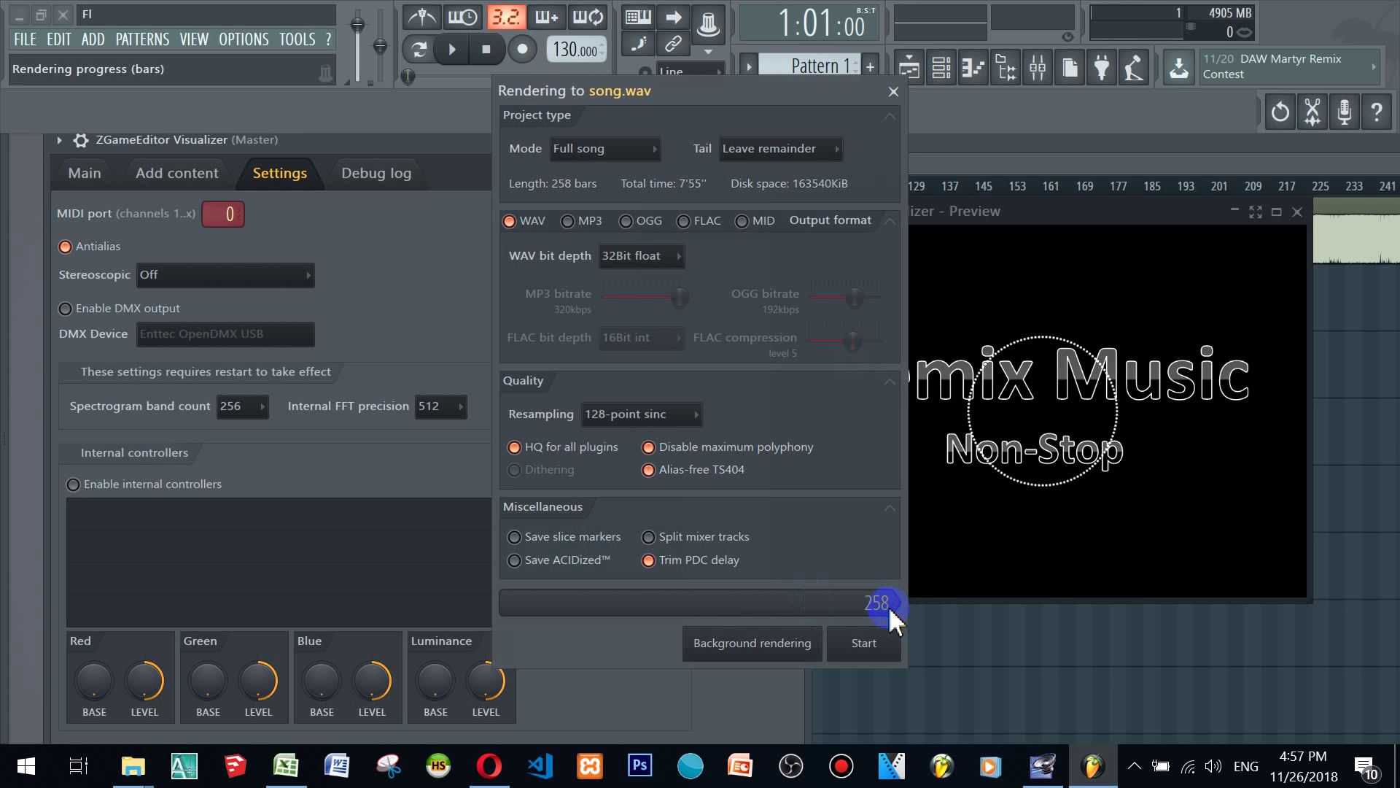
{"action": "left_click", "coordinate": [893, 93]}
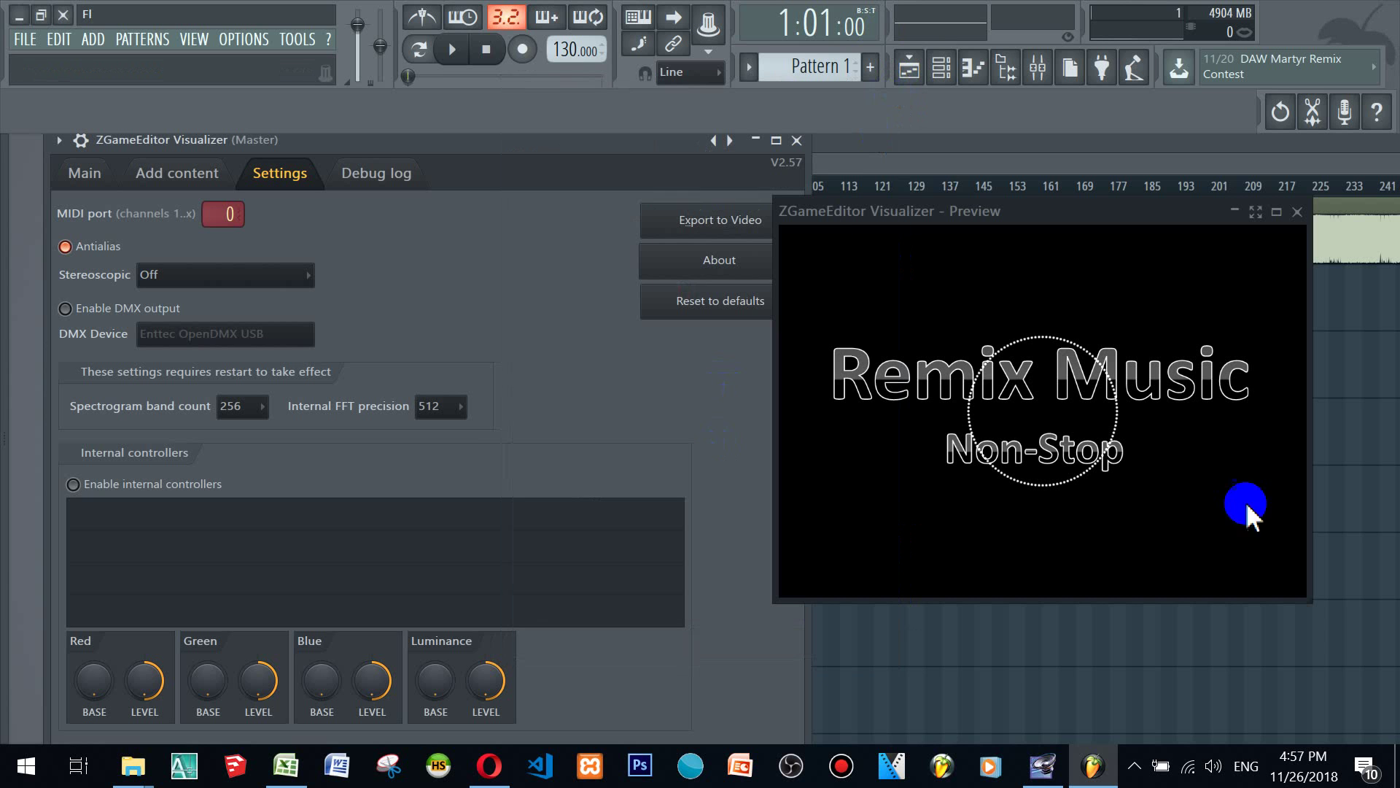